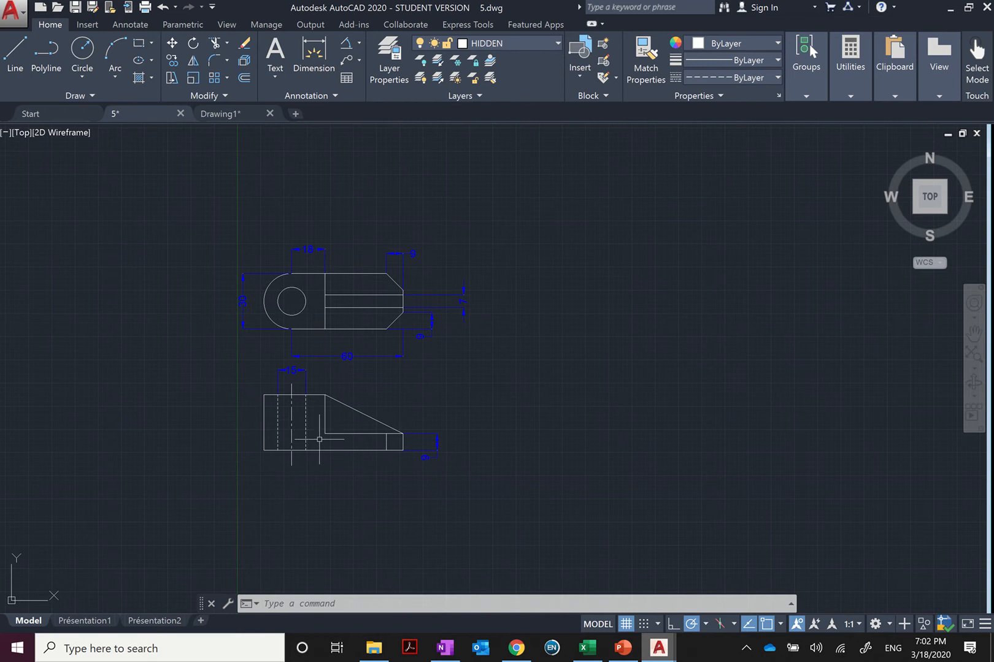
# - Examine the bracket's top and front views, including the rib edges and the hole circle
pyautogui.scroll(2, 313, 345)
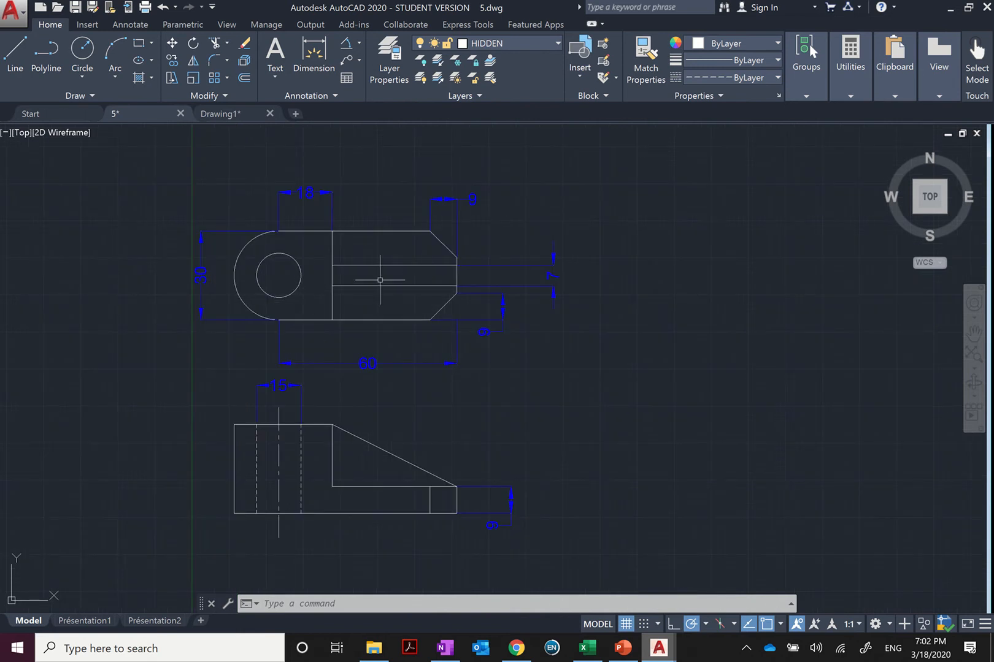
pyautogui.moveTo(388, 260); pyautogui.dragTo(387, 290)
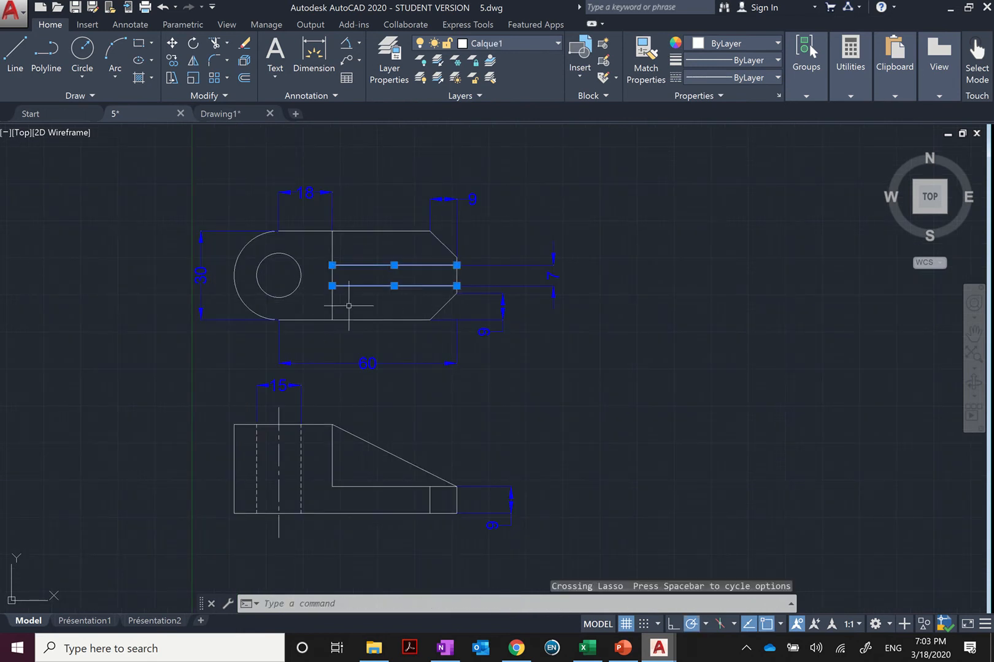
pyautogui.click(297, 285)
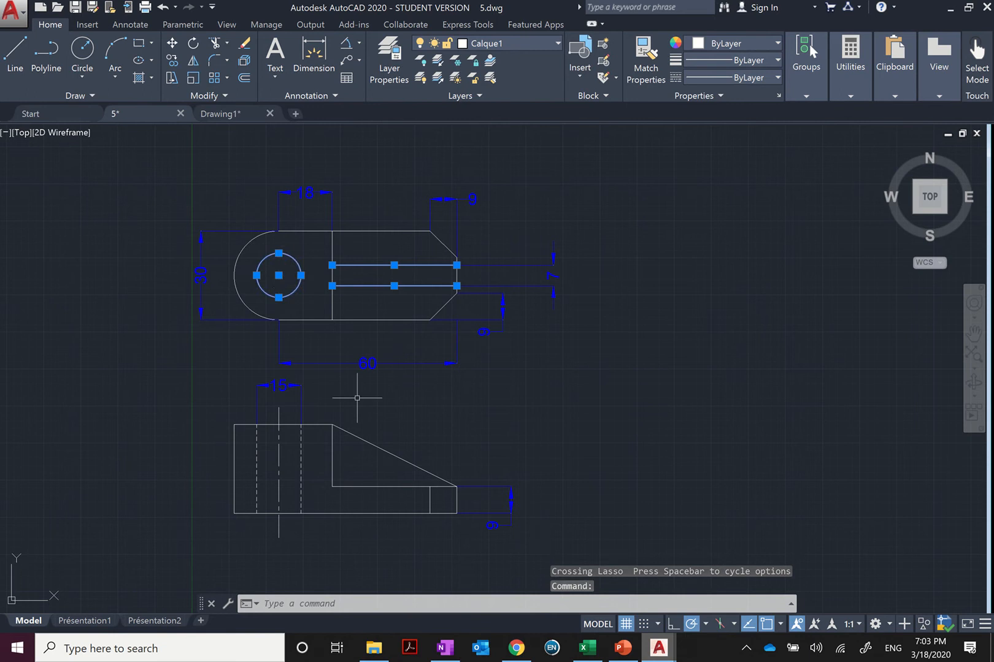
pyautogui.press('Escape')
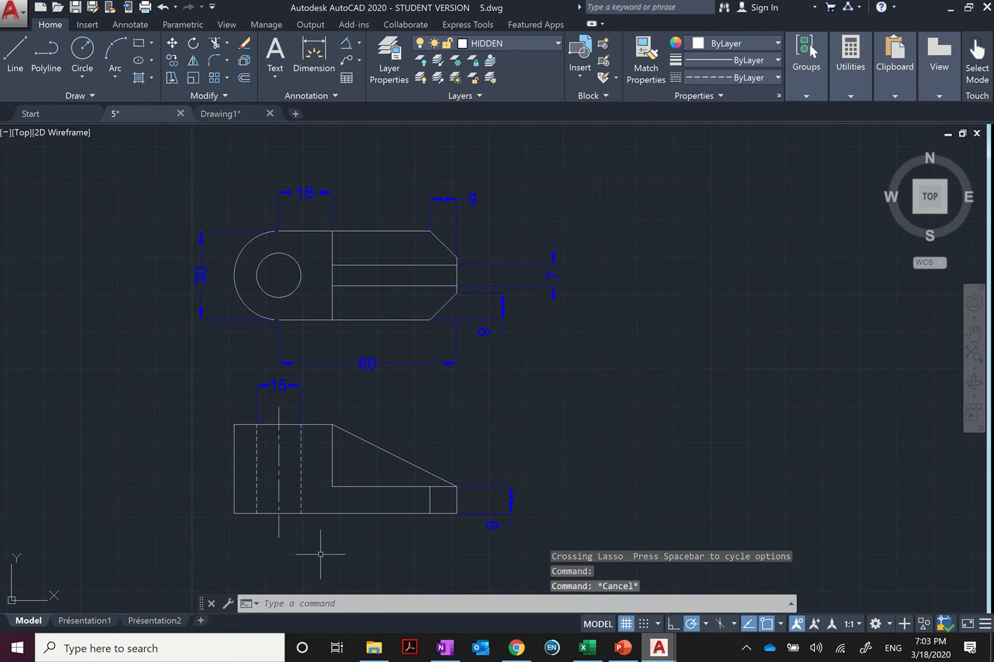
pyautogui.scroll(-2, 583, 392)
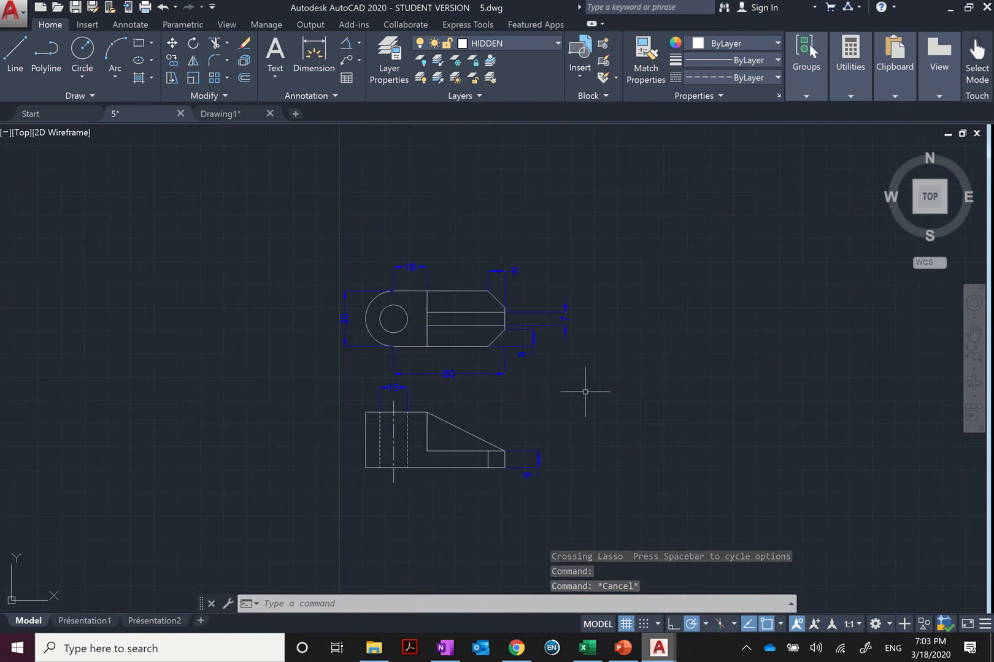
pyautogui.scroll(2, 584, 392)
pyautogui.moveTo(583, 392); pyautogui.dragTo(465, 389, button='middle')
pyautogui.scroll(2, 465, 388)
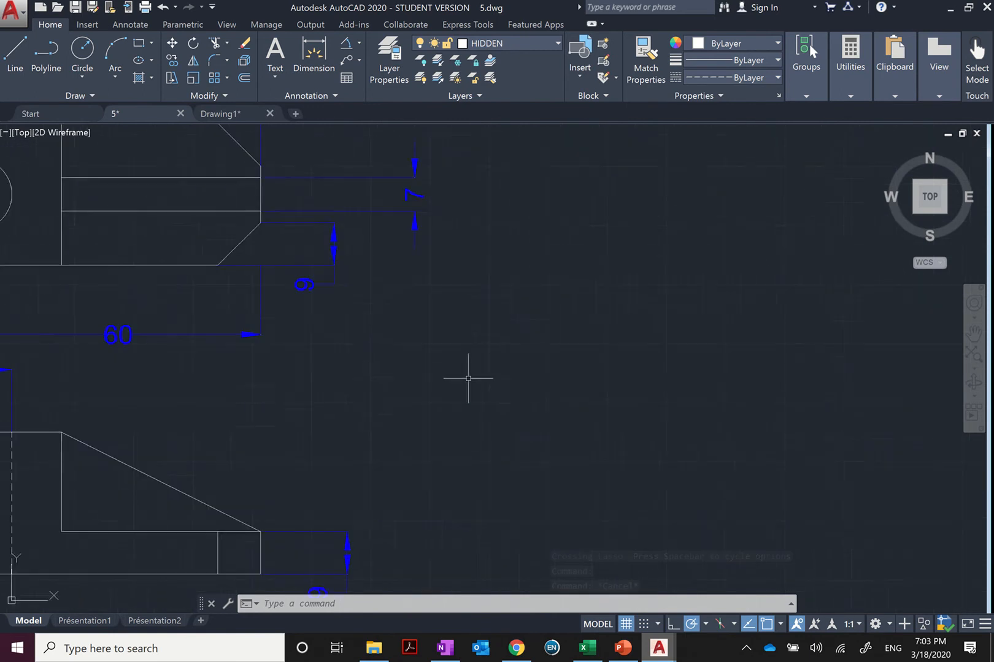
pyautogui.scroll(-3, 466, 388)
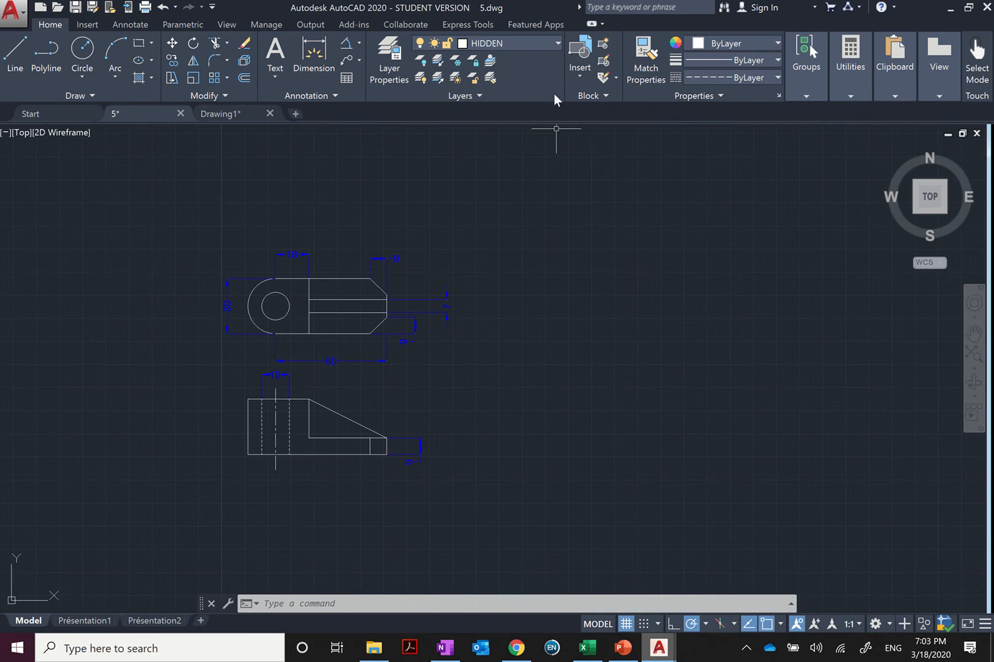
# - Review the drawing's layers in the layer manager and make Calque1 the current layer
pyautogui.click(390, 62)
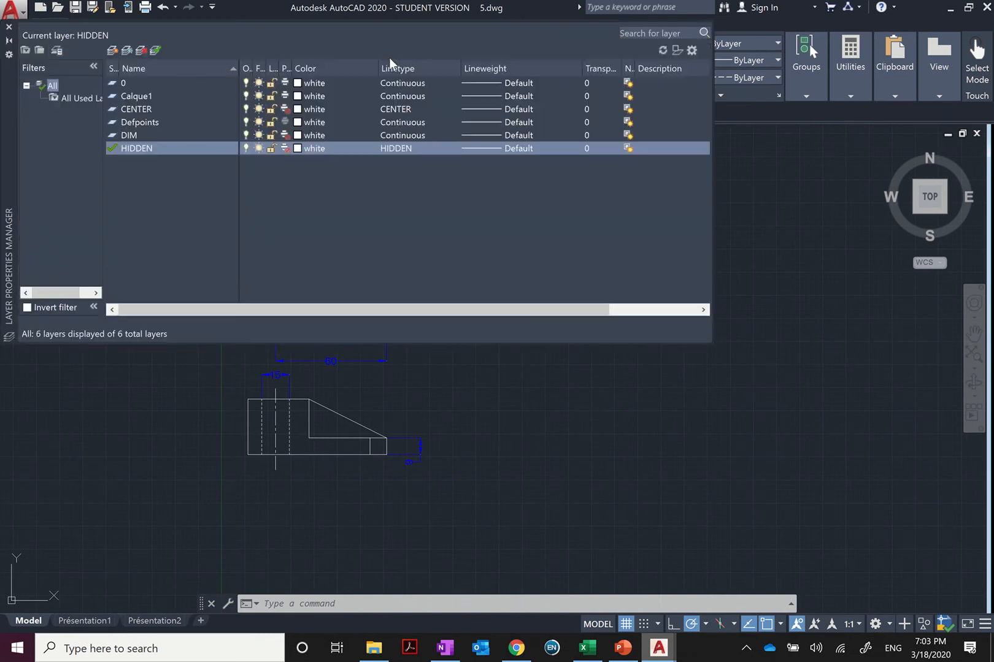
pyautogui.click(132, 140)
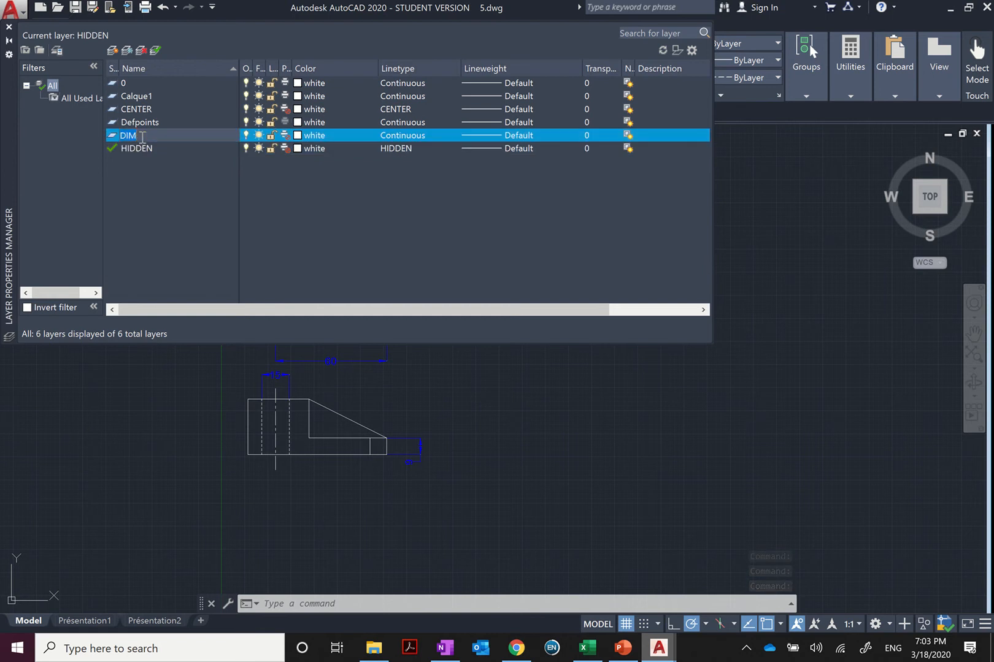
pyautogui.click(164, 122)
pyautogui.click(165, 109)
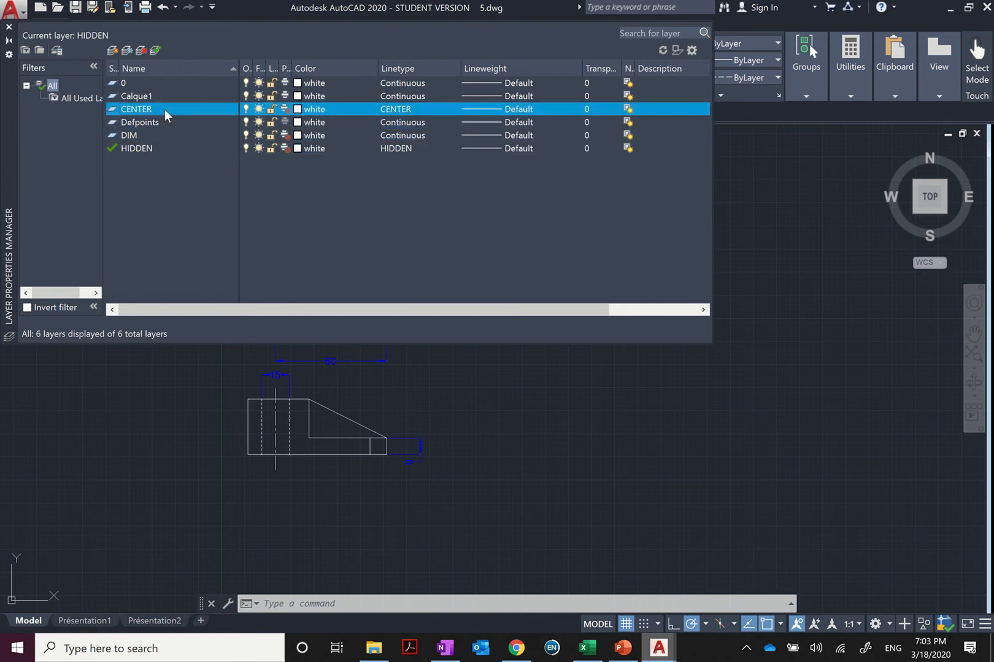
pyautogui.click(170, 96)
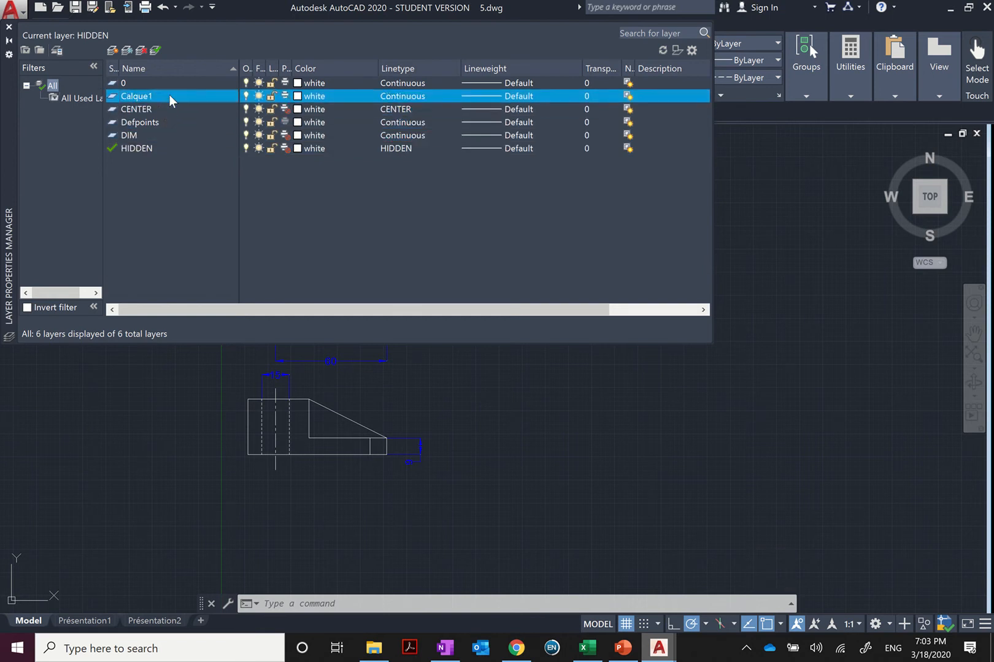
pyautogui.doubleClick(132, 97)
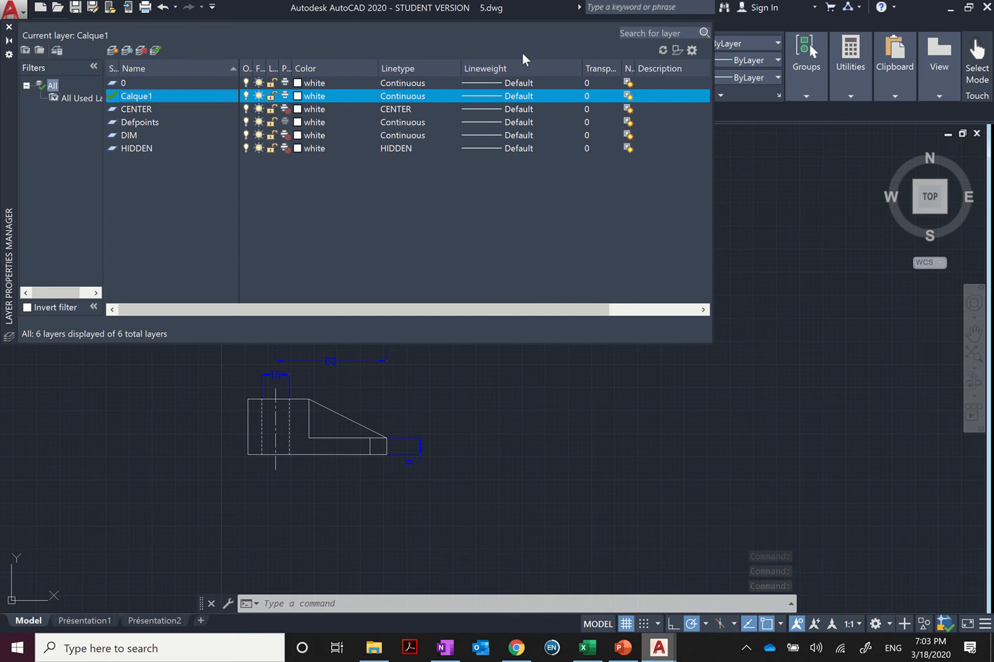
# - Check which objects belong to the DIM and HIDDEN layers by switching each layer off and on, and close the layer manager
pyautogui.scroll(2, 408, 457)
pyautogui.scroll(-5, 398, 399)
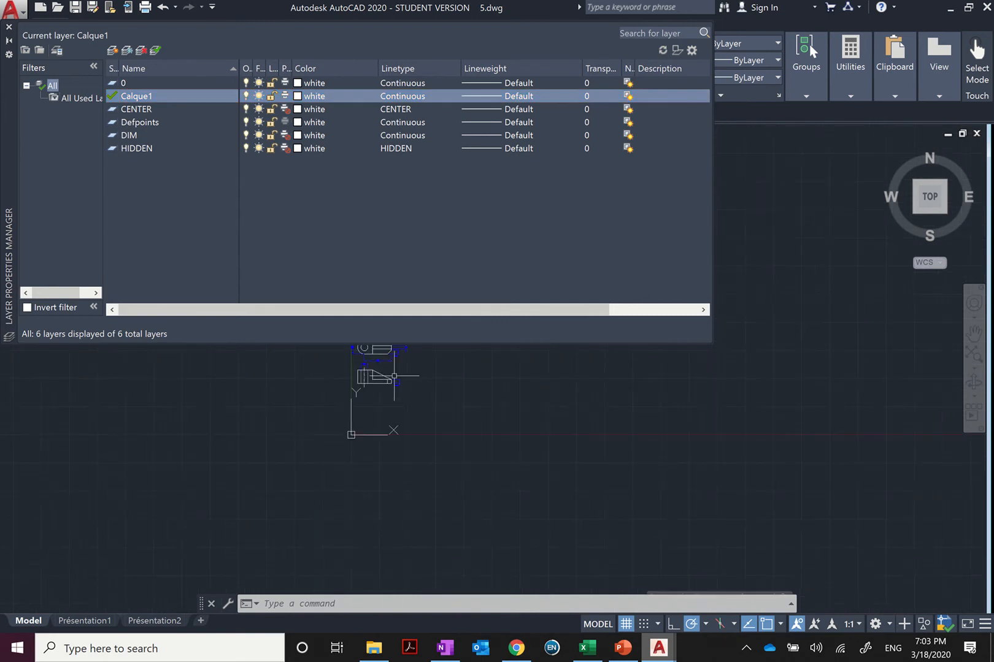
pyautogui.scroll(5, 408, 454)
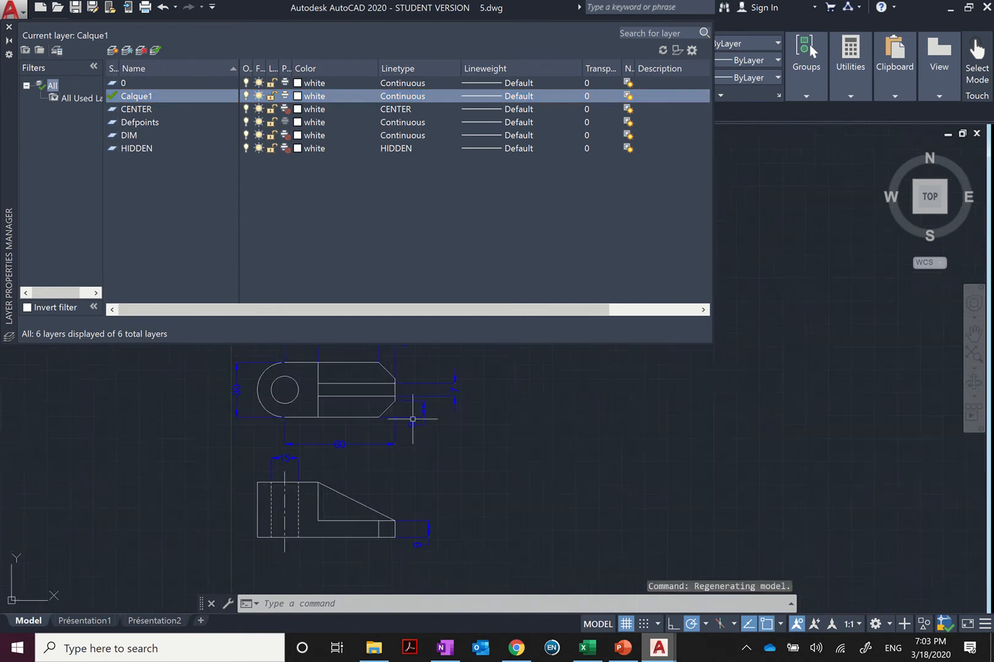
pyautogui.moveTo(407, 467); pyautogui.dragTo(405, 504, button='middle')
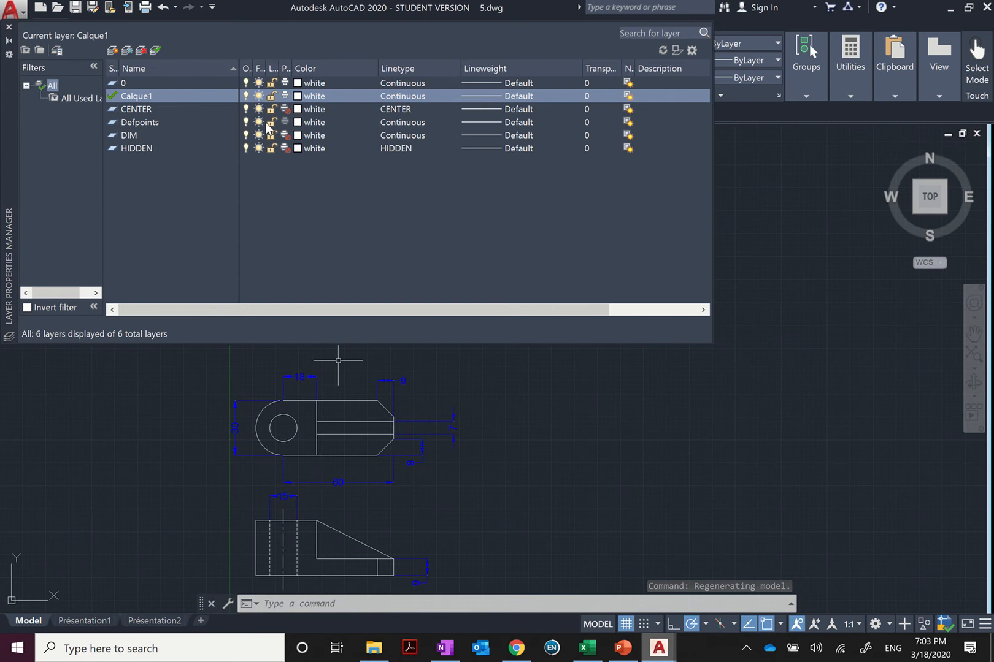
pyautogui.click(128, 136)
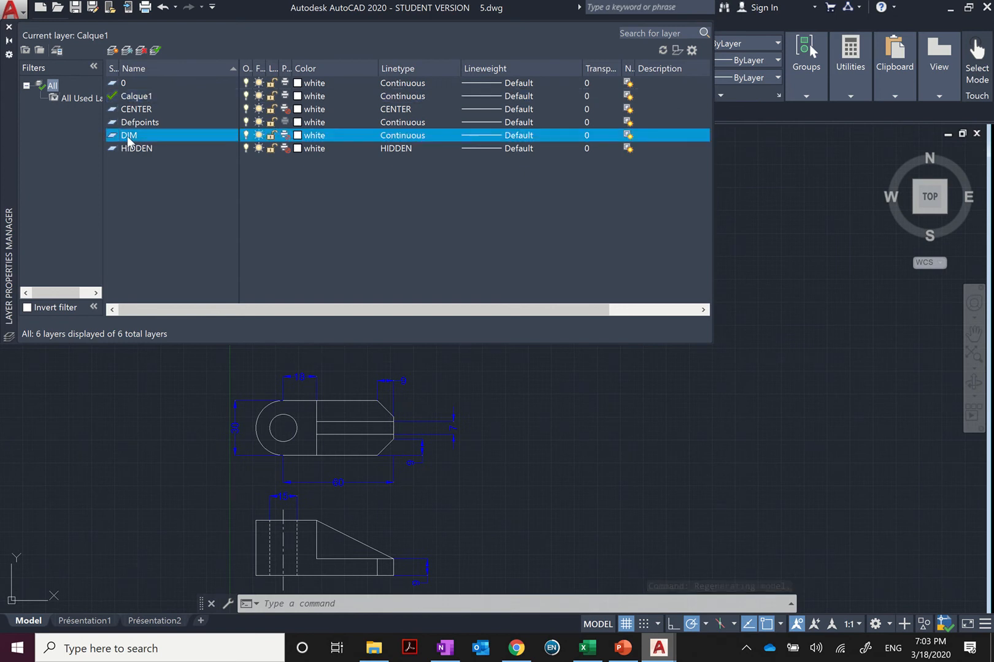
pyautogui.click(247, 136)
pyautogui.click(247, 135)
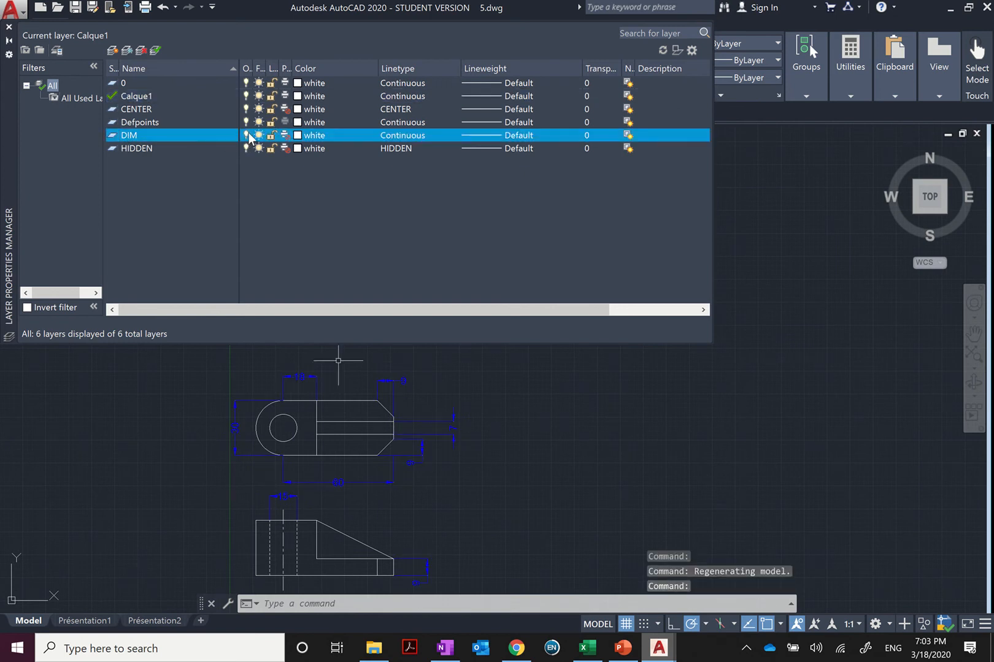
pyautogui.click(164, 149)
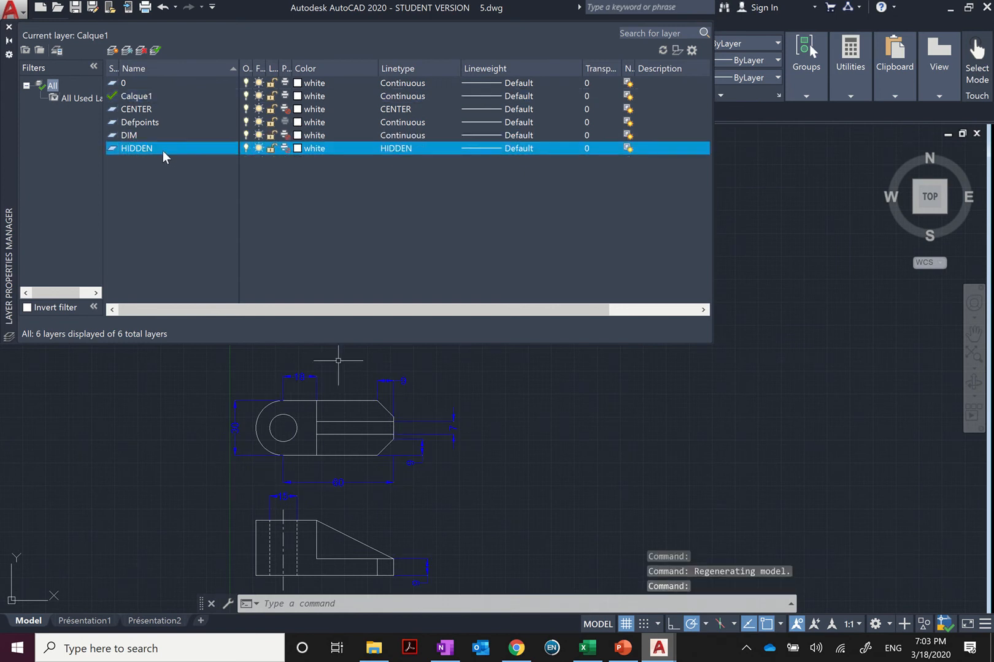
pyautogui.click(246, 148)
pyautogui.click(246, 147)
pyautogui.click(163, 113)
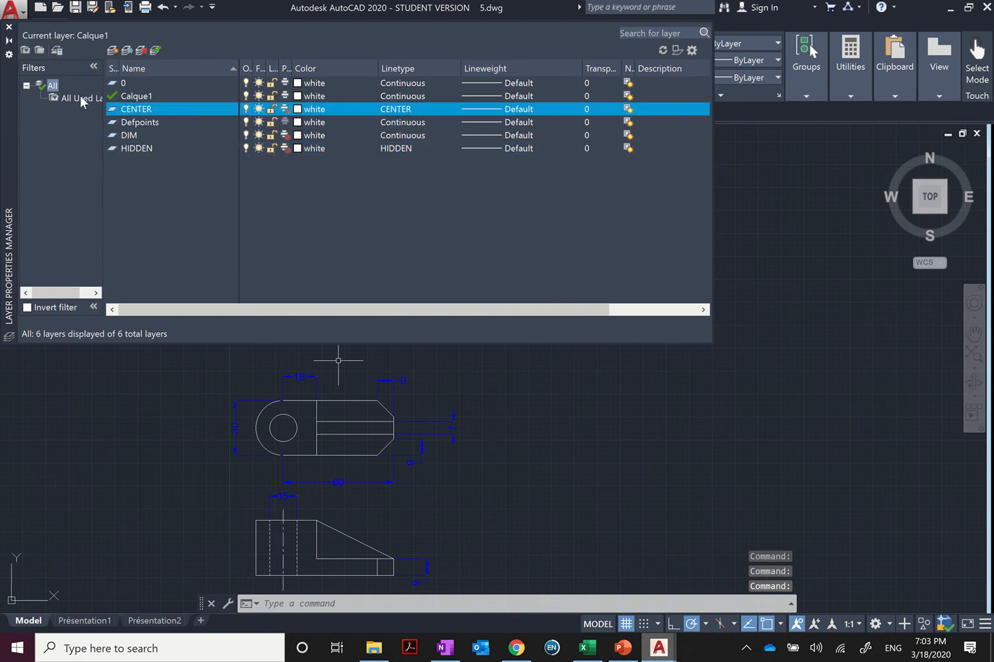
pyautogui.click(9, 27)
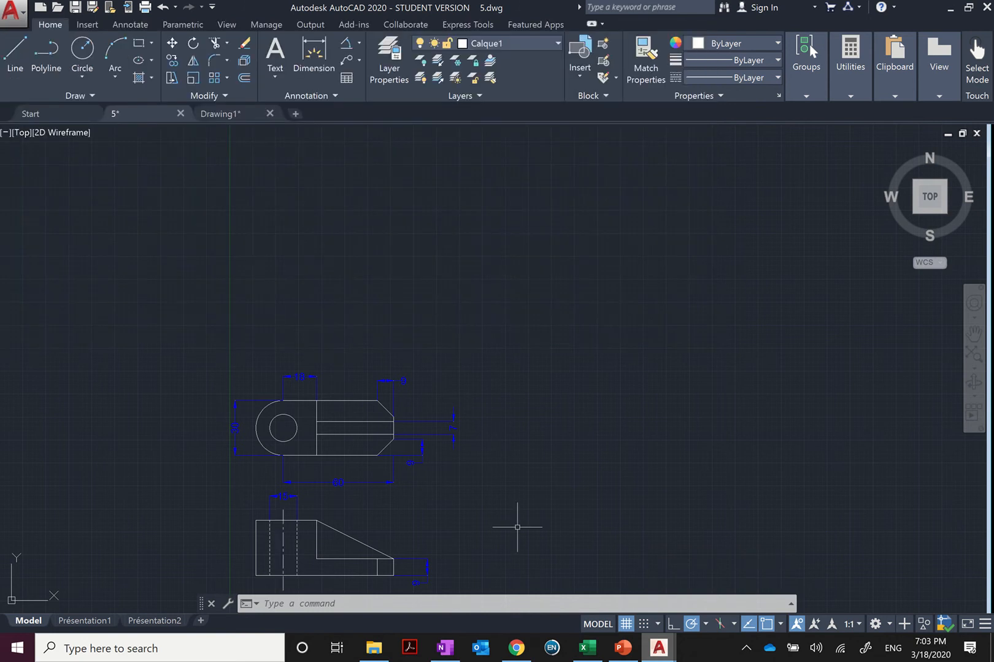
# - With Calque1 as the drawing layer, draw a horizontal construction line (XLINE) through the upper end of the front view's sloped rib edge
pyautogui.scroll(-2, 501, 522)
pyautogui.scroll(3, 501, 522)
pyautogui.moveTo(501, 522); pyautogui.dragTo(531, 408, button='middle')
pyautogui.scroll(-1, 531, 408)
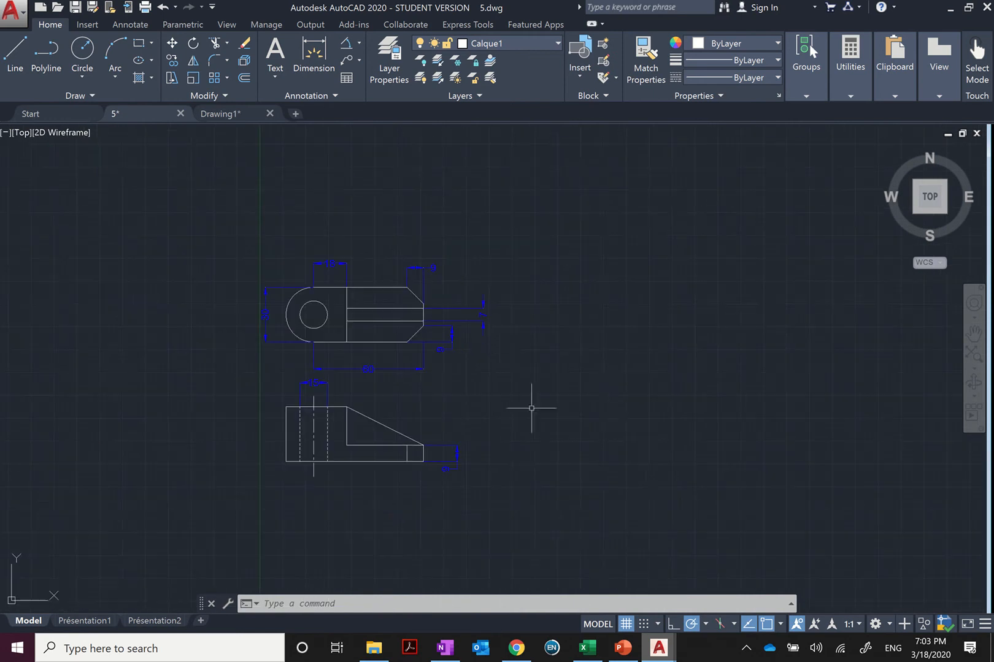
pyautogui.scroll(2, 491, 367)
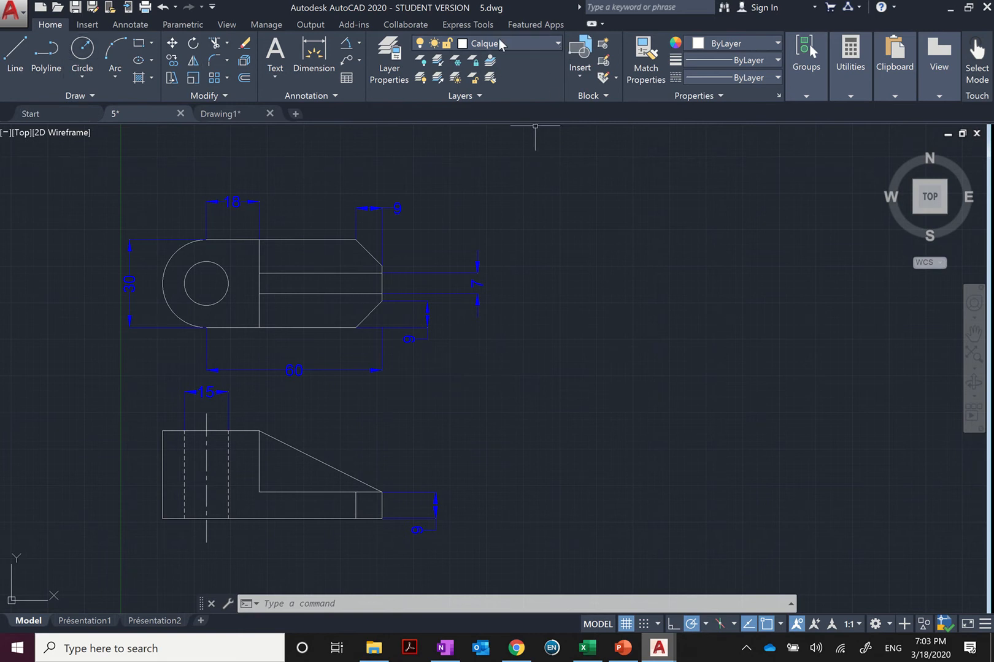
pyautogui.click(523, 41)
pyautogui.click(505, 77)
pyautogui.write('XL')
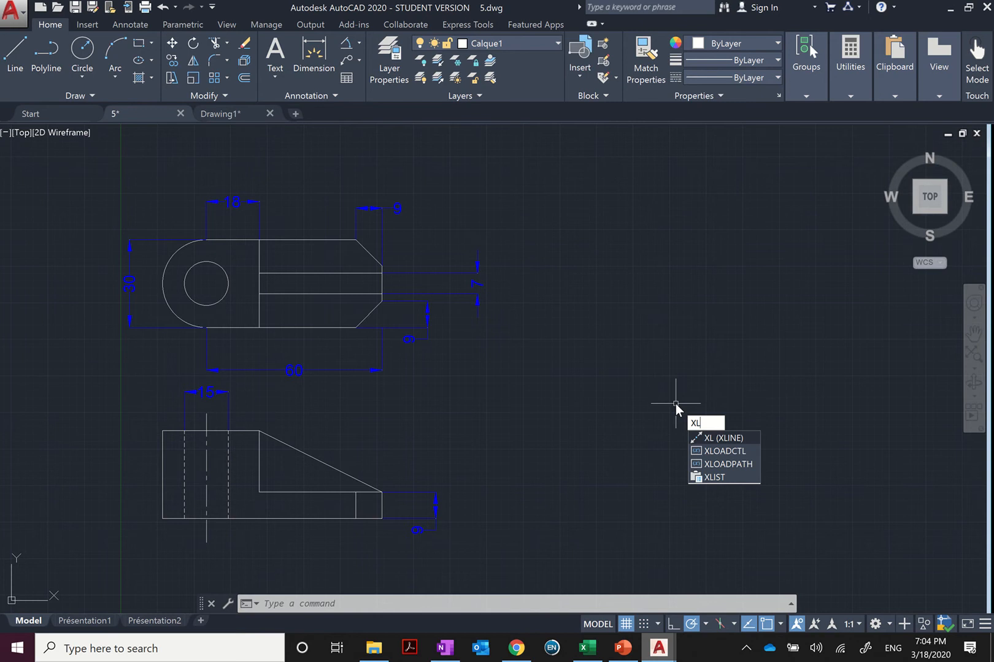
pyautogui.click(720, 437)
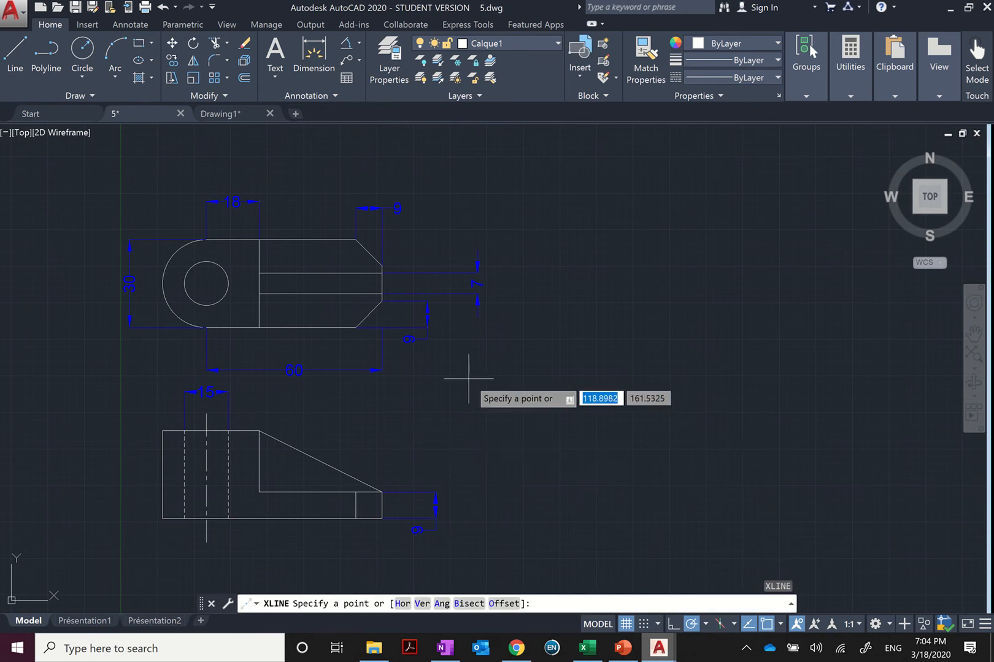
pyautogui.press('Down')
pyautogui.press('Down')
pyautogui.press('Down')
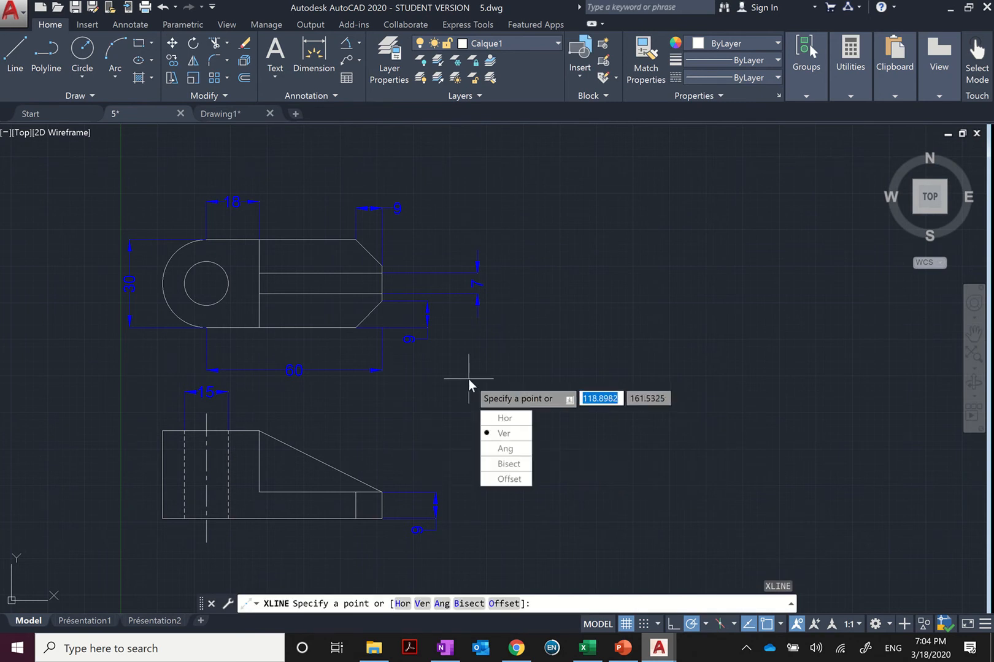
pyautogui.press('Up')
pyautogui.press('Return')
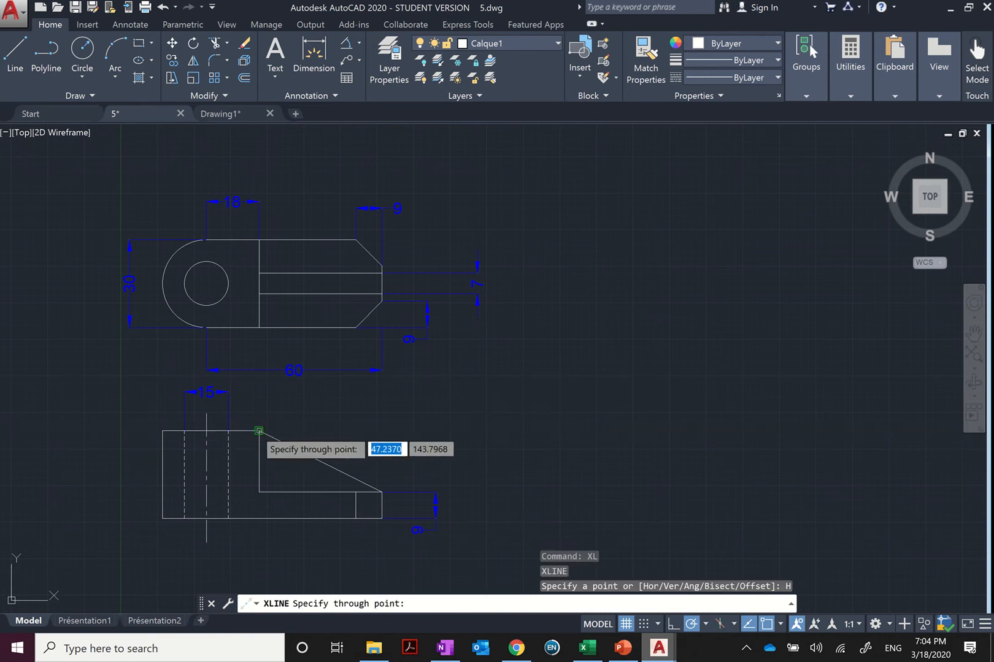
pyautogui.click(258, 431)
pyautogui.press('Return')
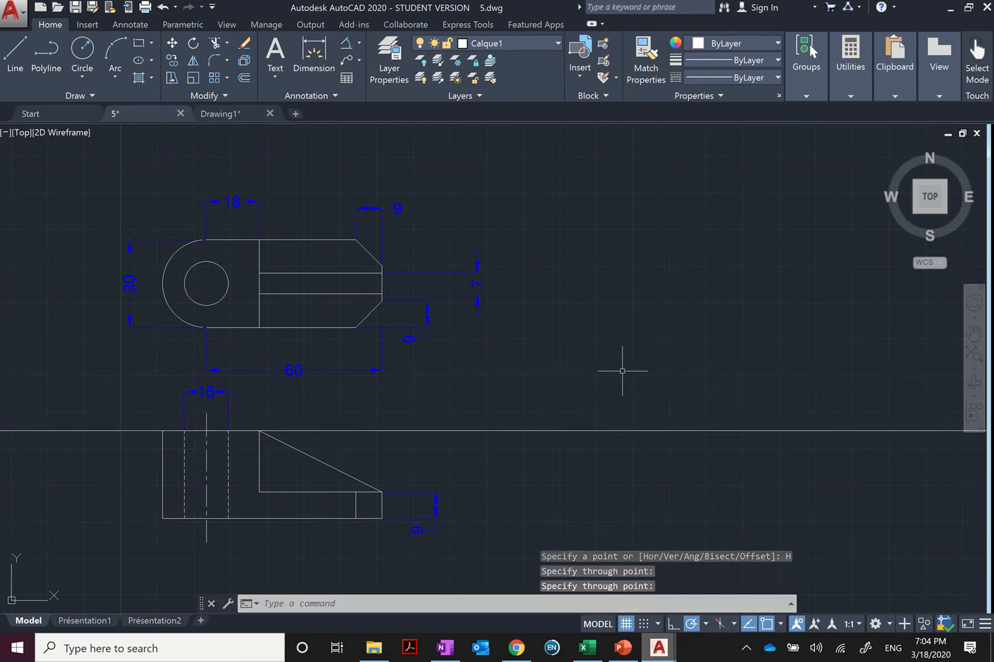
# - Draw a vertical construction line through the lower end of the front view's sloped rib edge
pyautogui.rightClick(622, 372)
pyautogui.click(628, 375)
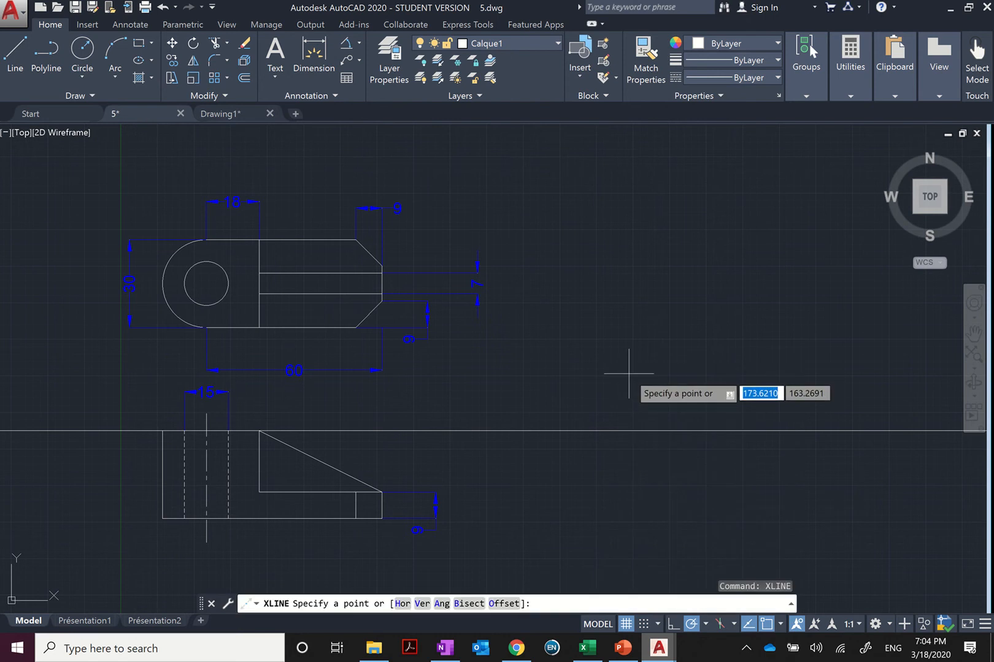
pyautogui.press('Down')
pyautogui.press('Return')
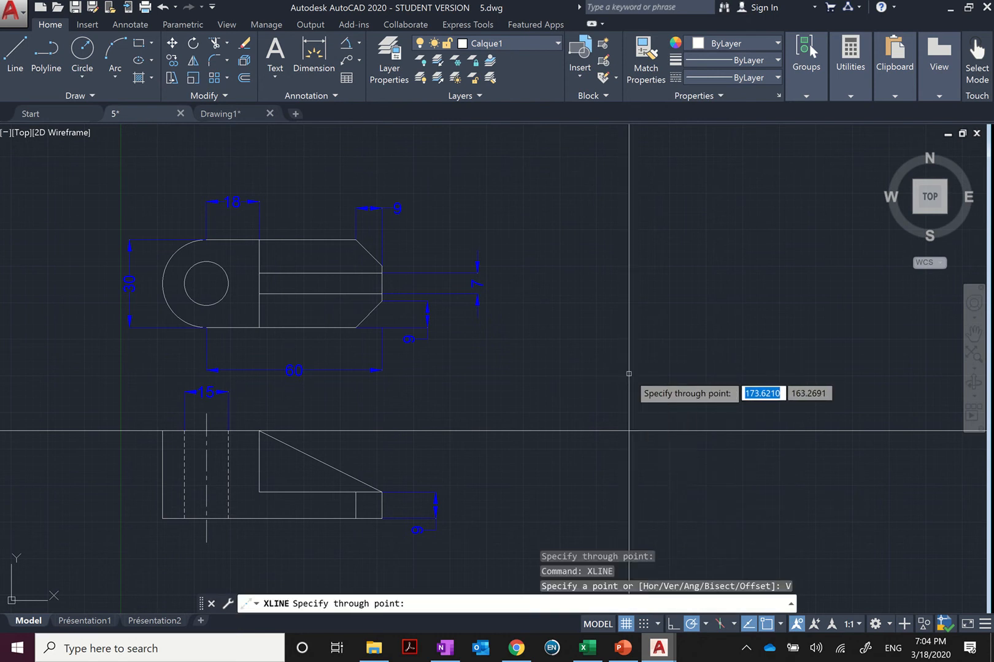
pyautogui.click(381, 492)
pyautogui.press('Return')
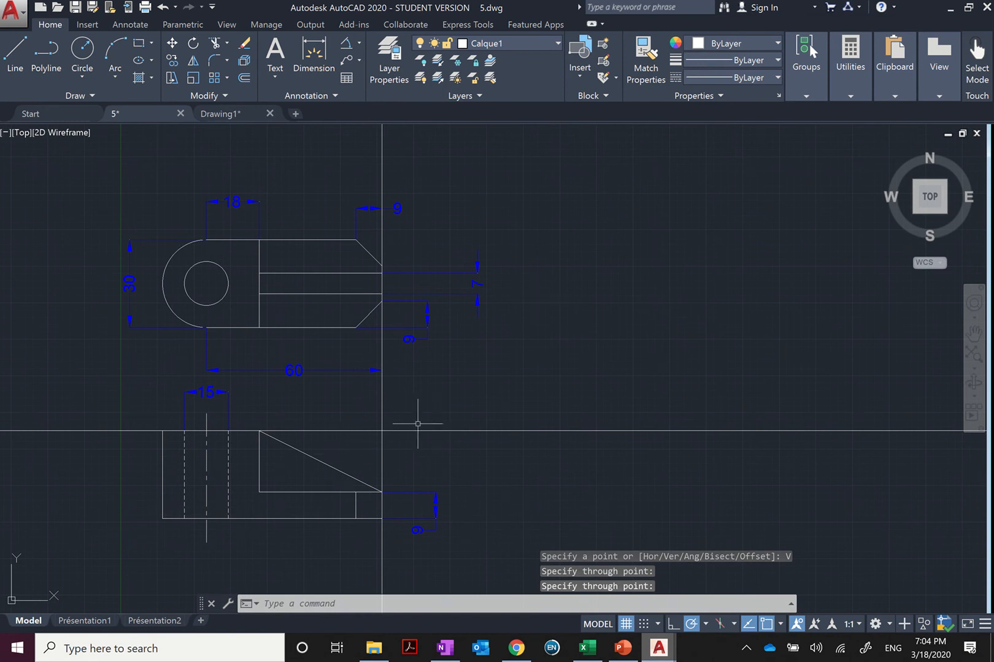
# - Draw a 45° construction line through the intersection of the horizontal and vertical construction lines
pyautogui.write('xline')
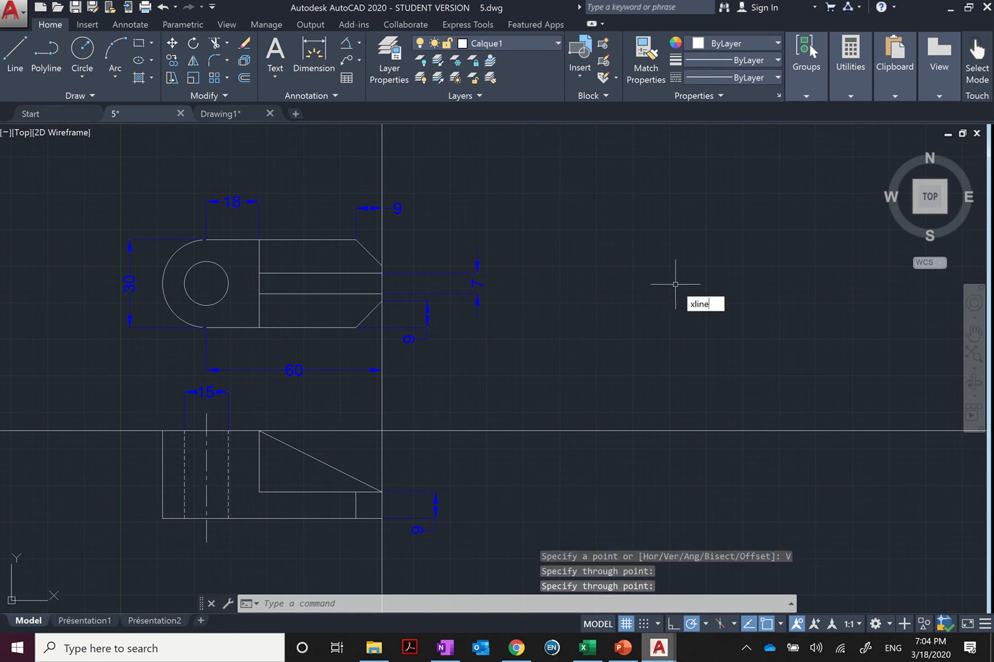
pyautogui.press('Return')
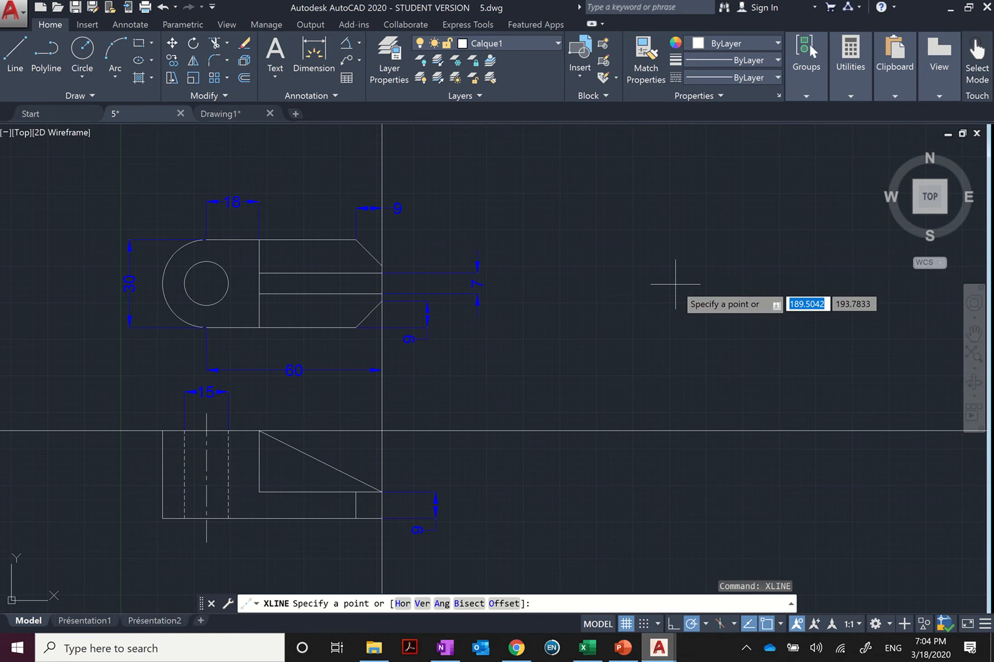
pyautogui.write('a')
pyautogui.press('Return')
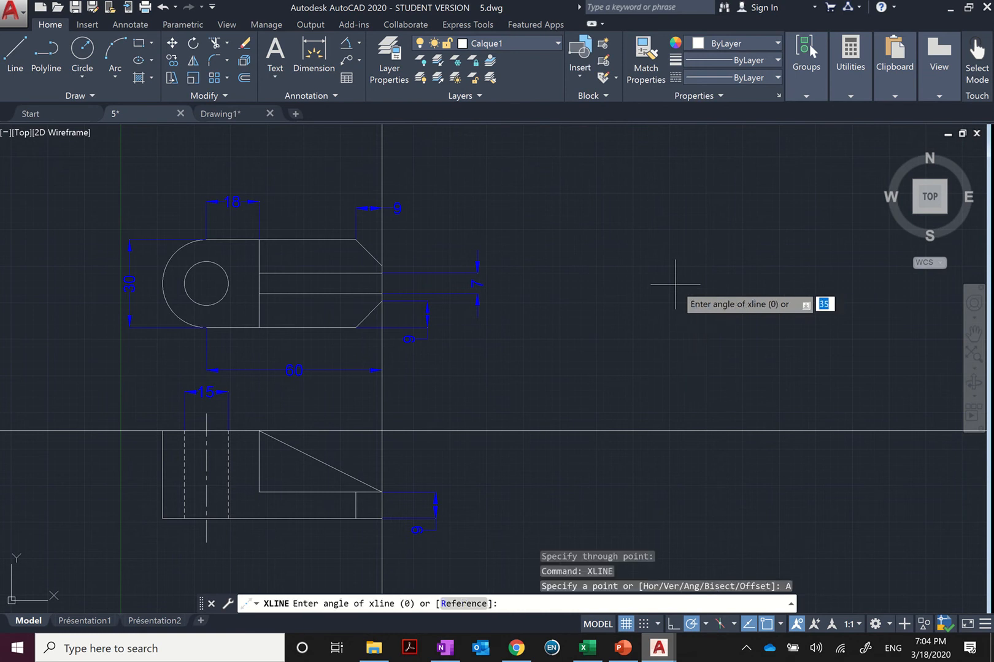
pyautogui.write('45')
pyautogui.press('Return')
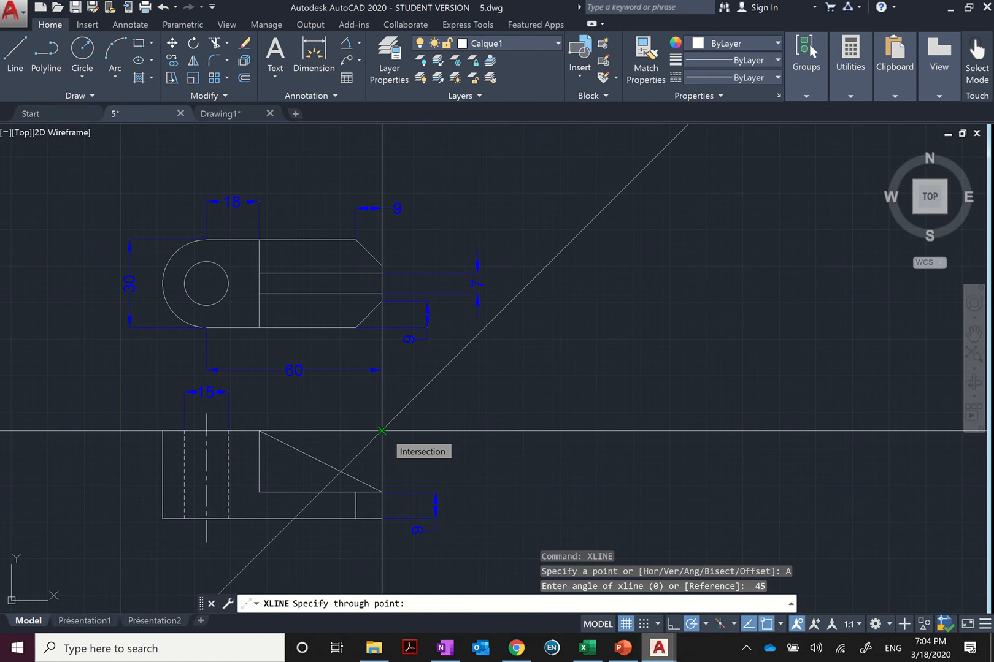
pyautogui.click(382, 431)
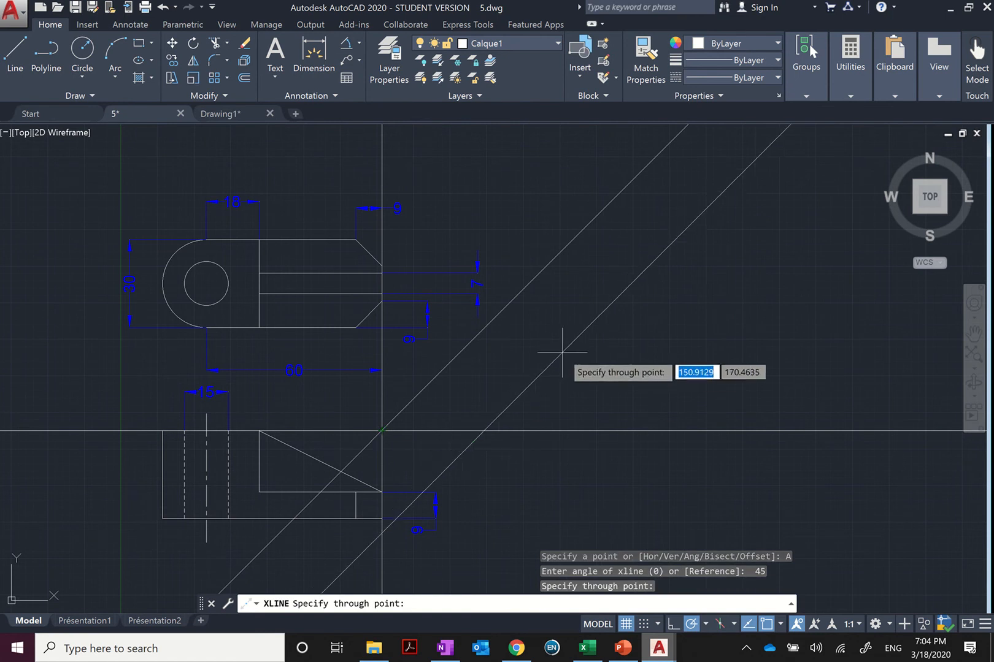
# - Draw a construction line through the top view's upper chamfer corner and horizontally across to the 45° line
pyautogui.press('Return')
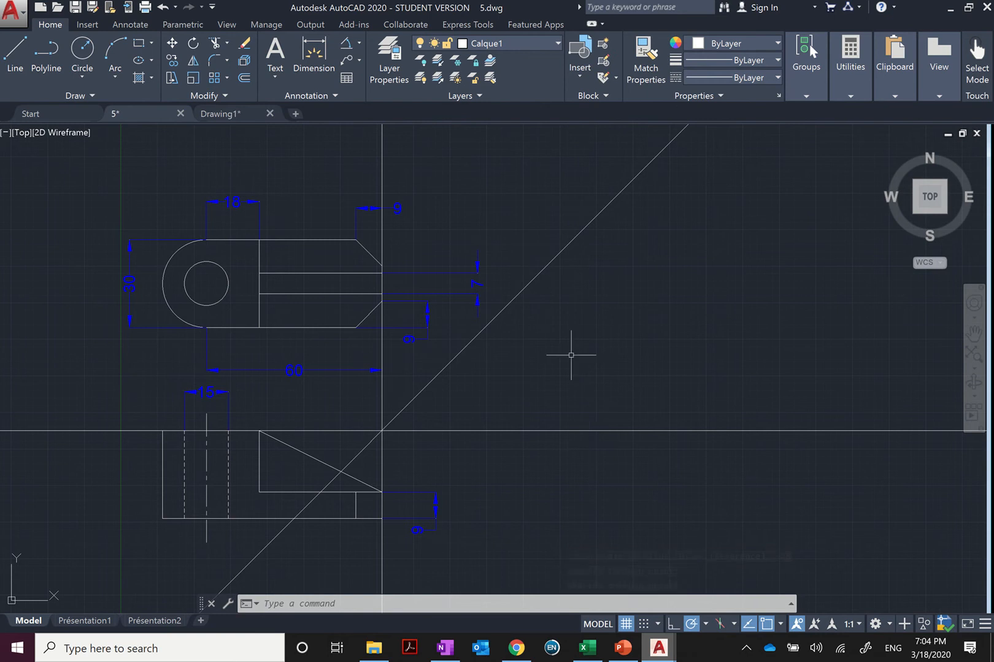
pyautogui.rightClick(575, 305)
pyautogui.click(597, 312)
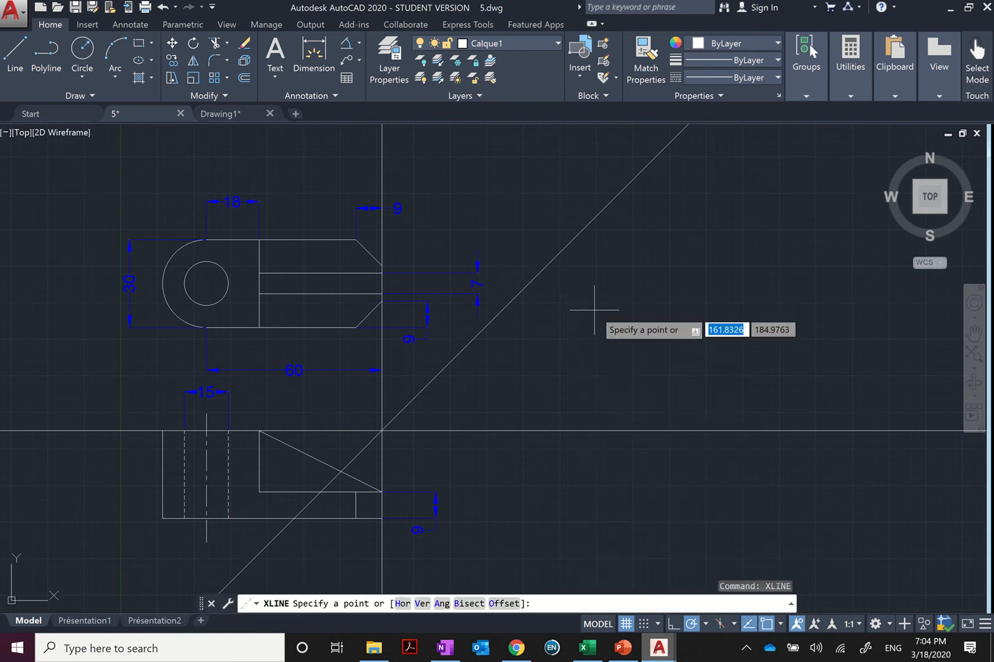
pyautogui.click(355, 239)
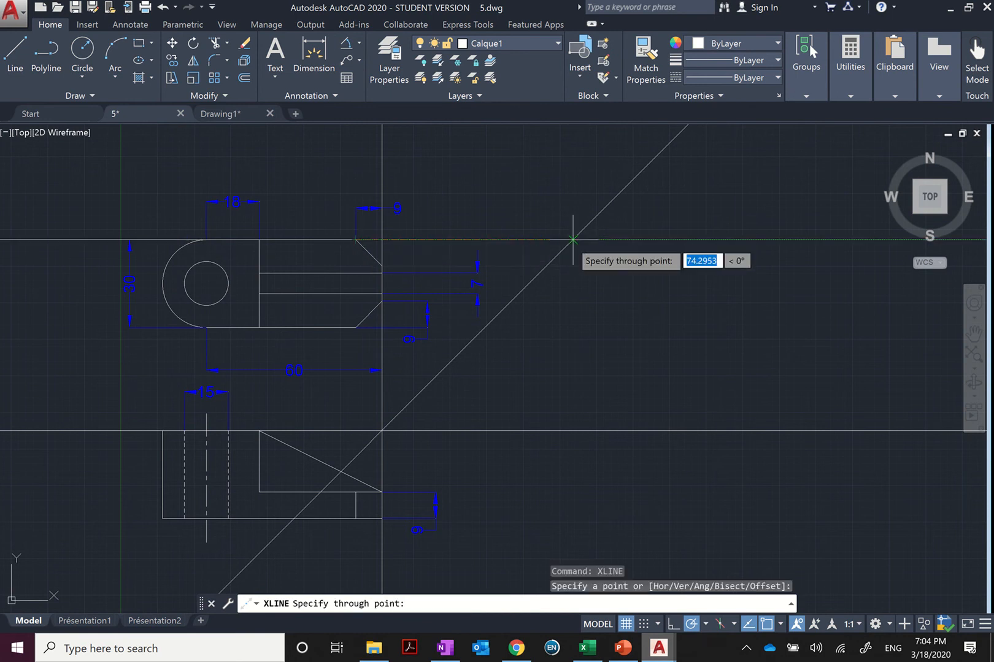
pyautogui.click(572, 239)
pyautogui.press('Escape')
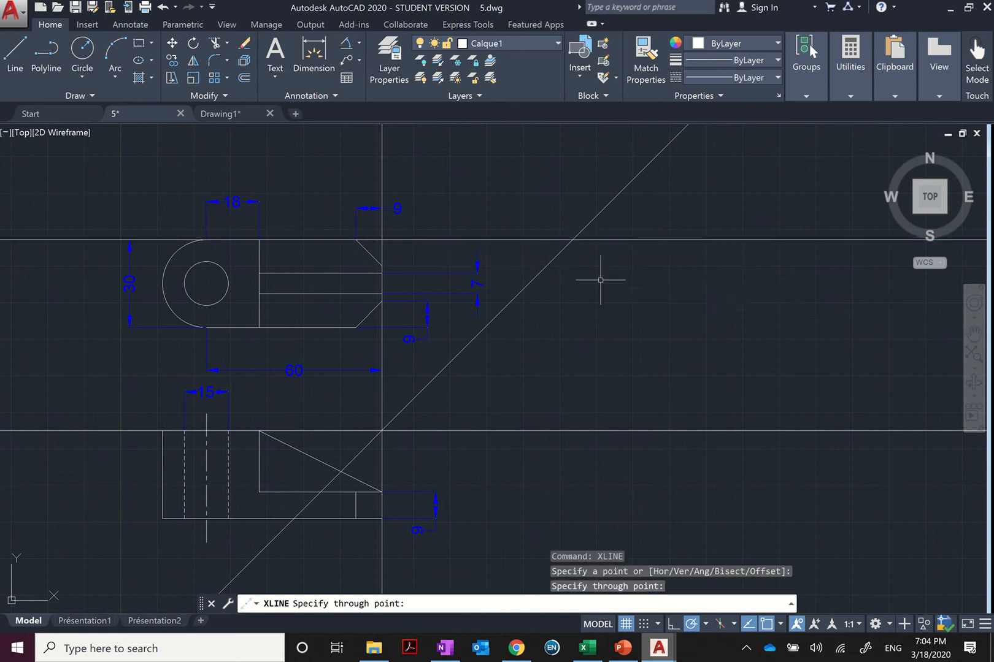
# - Draw horizontal construction lines through the top view's chamfer ends at the vertical edge, both rib edges and the lower chamfer corner
pyautogui.rightClick(600, 279)
pyautogui.click(624, 287)
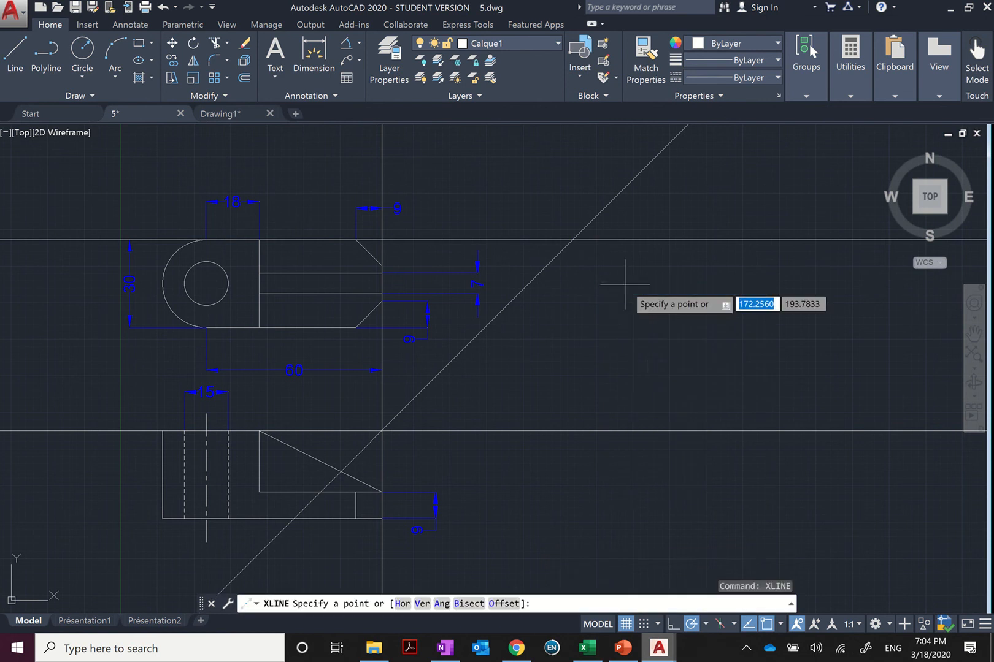
pyautogui.press('Down')
pyautogui.press('Down')
pyautogui.press('Up')
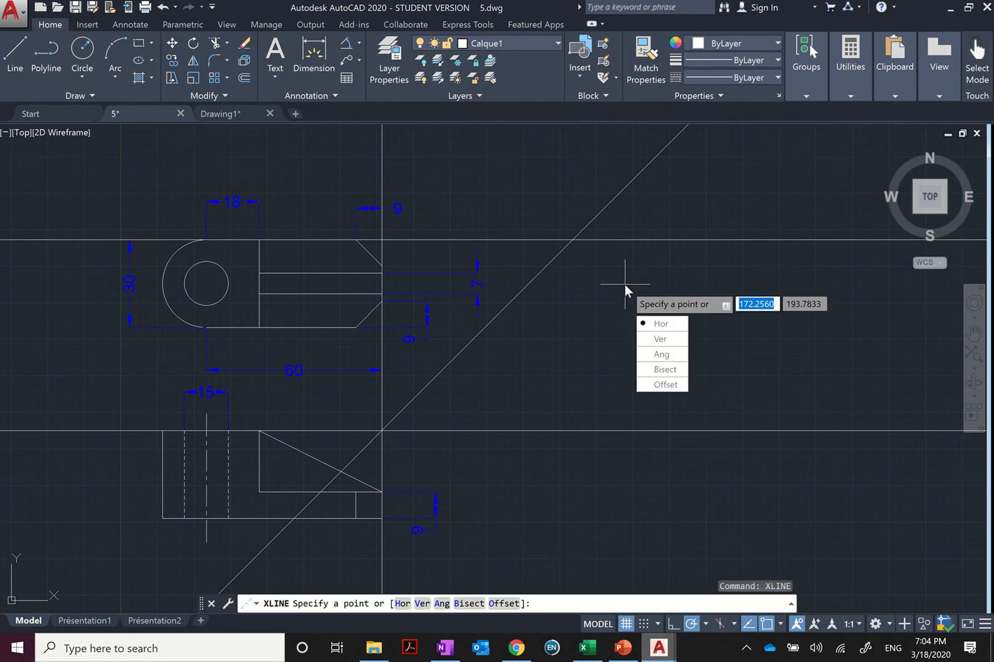
pyautogui.press('Return')
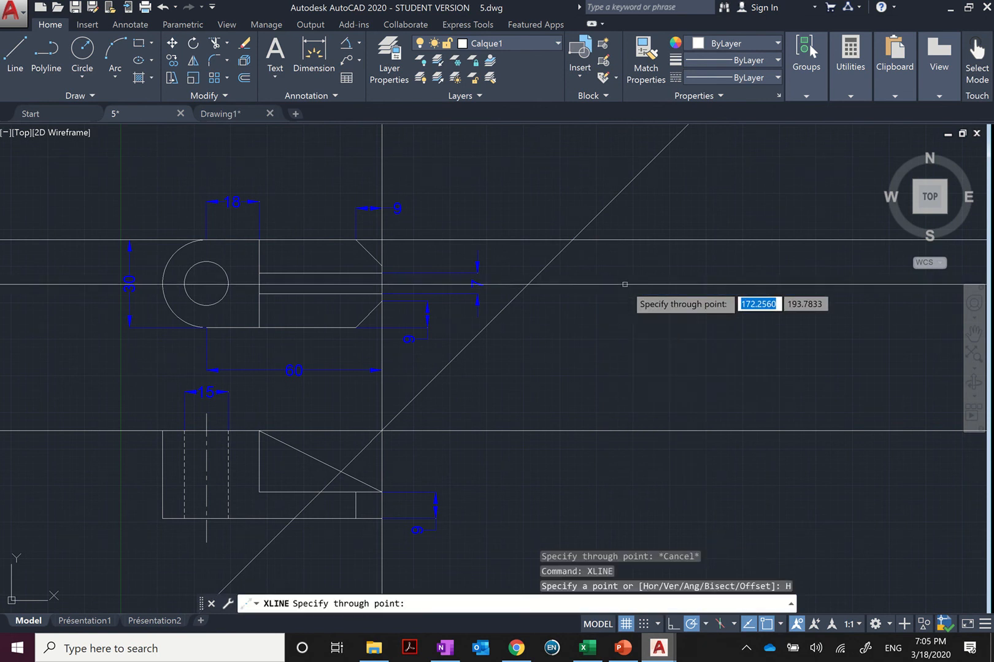
pyautogui.click(382, 265)
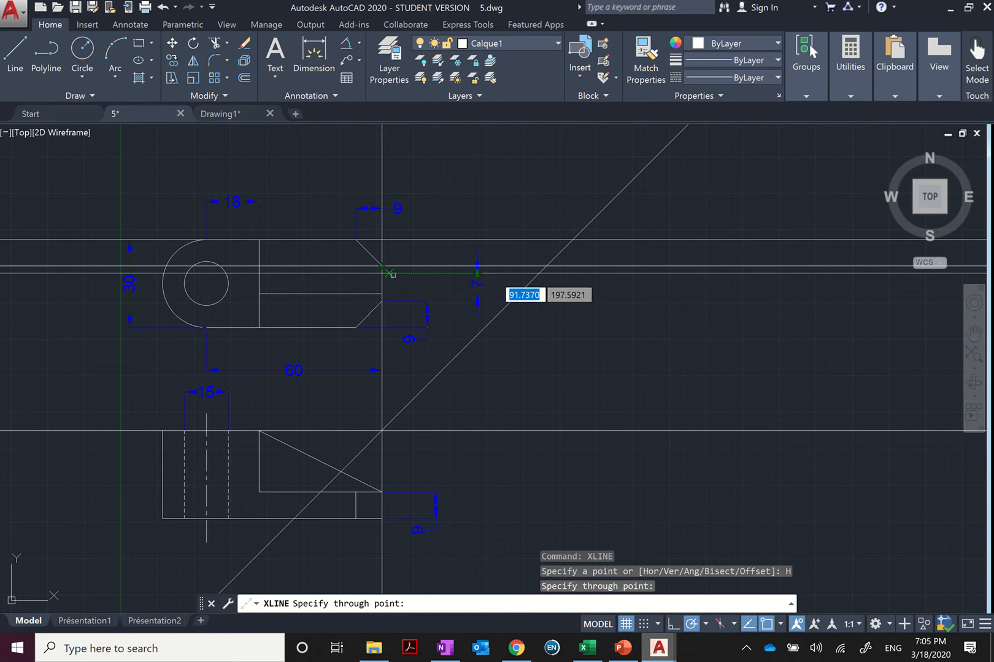
pyautogui.click(381, 273)
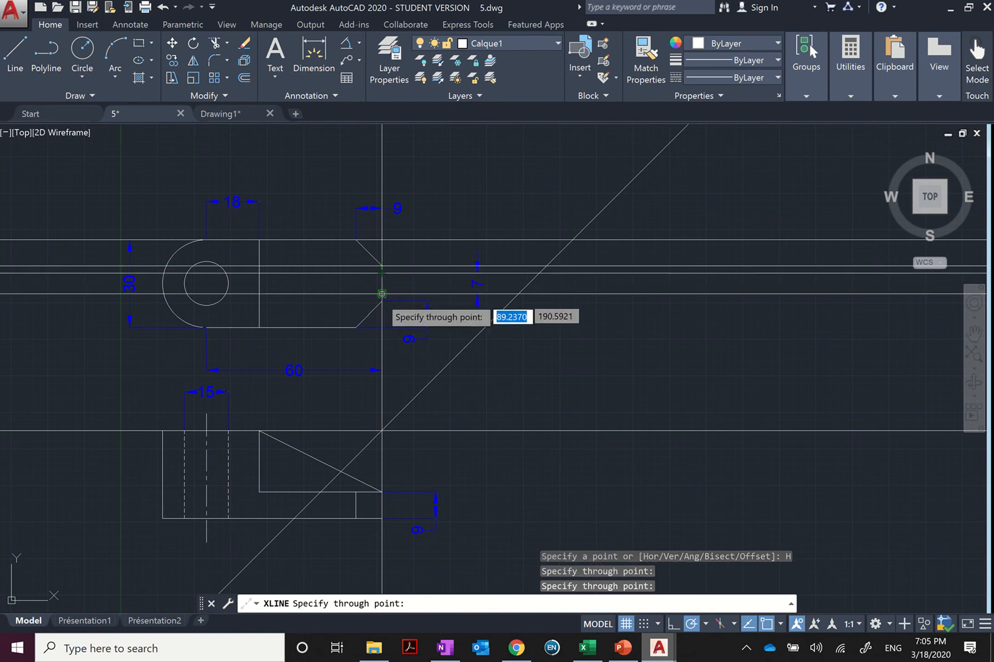
pyautogui.click(382, 294)
pyautogui.click(382, 301)
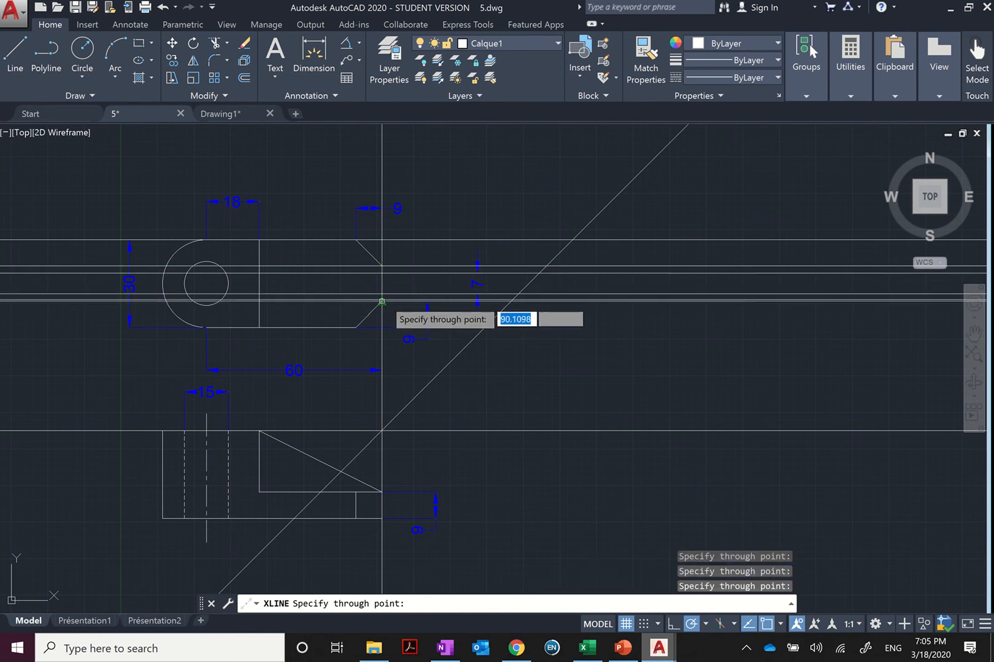
pyautogui.click(356, 327)
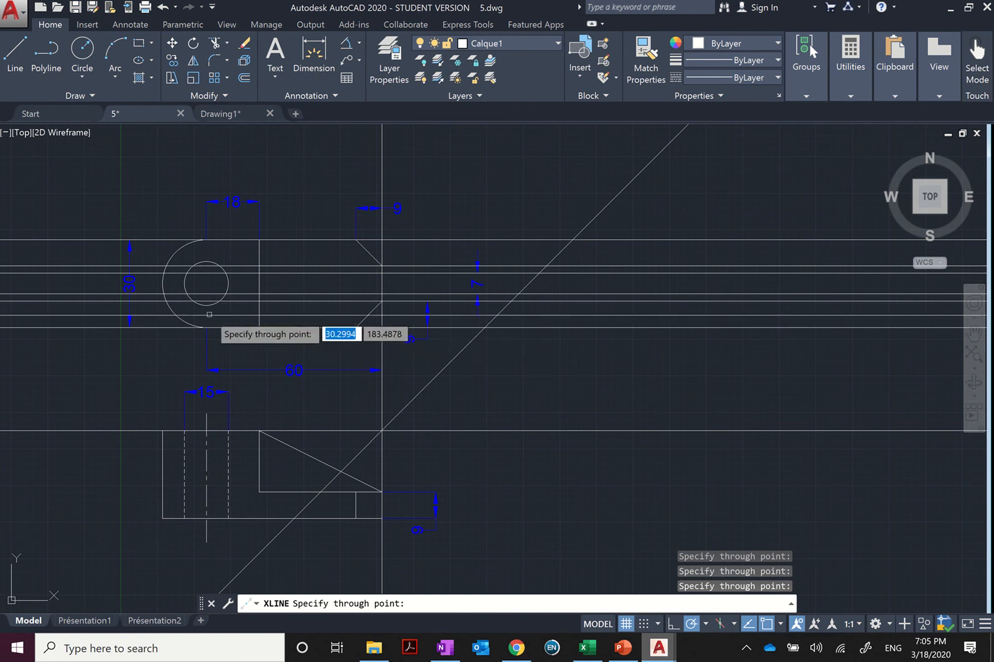
# - Add horizontal construction lines through the lower and upper quadrants of the hole in the top view
pyautogui.scroll(2, 206, 305)
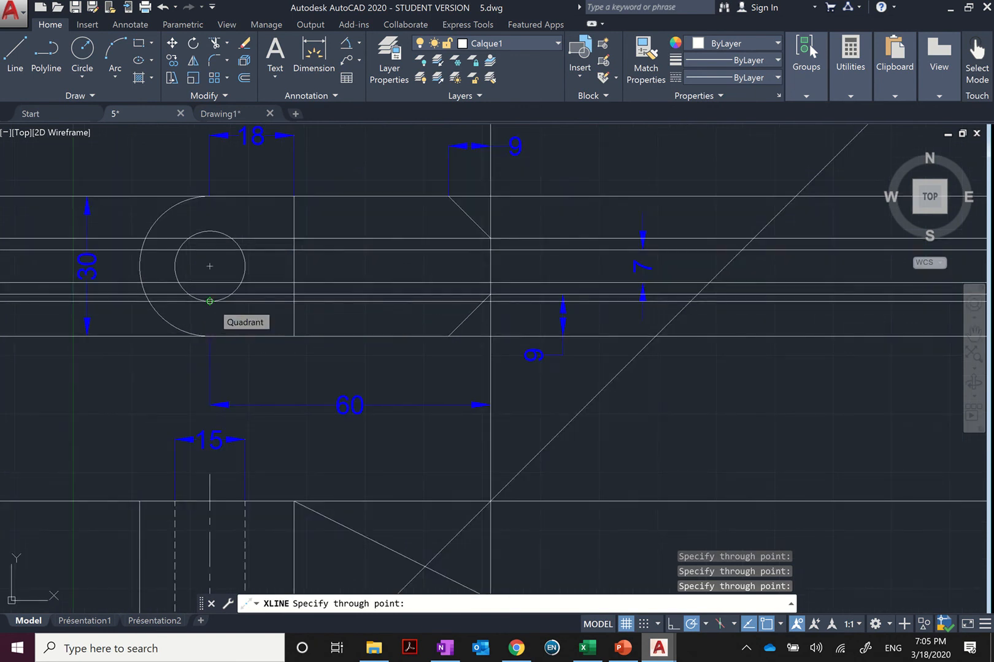
pyautogui.click(210, 302)
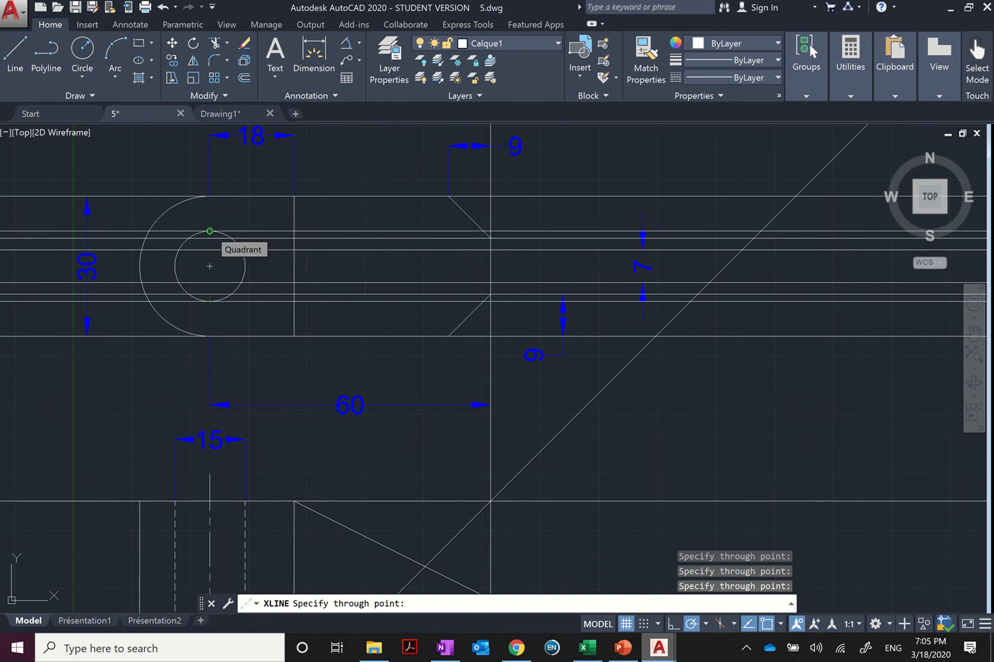
pyautogui.click(210, 232)
pyautogui.scroll(-5, 510, 322)
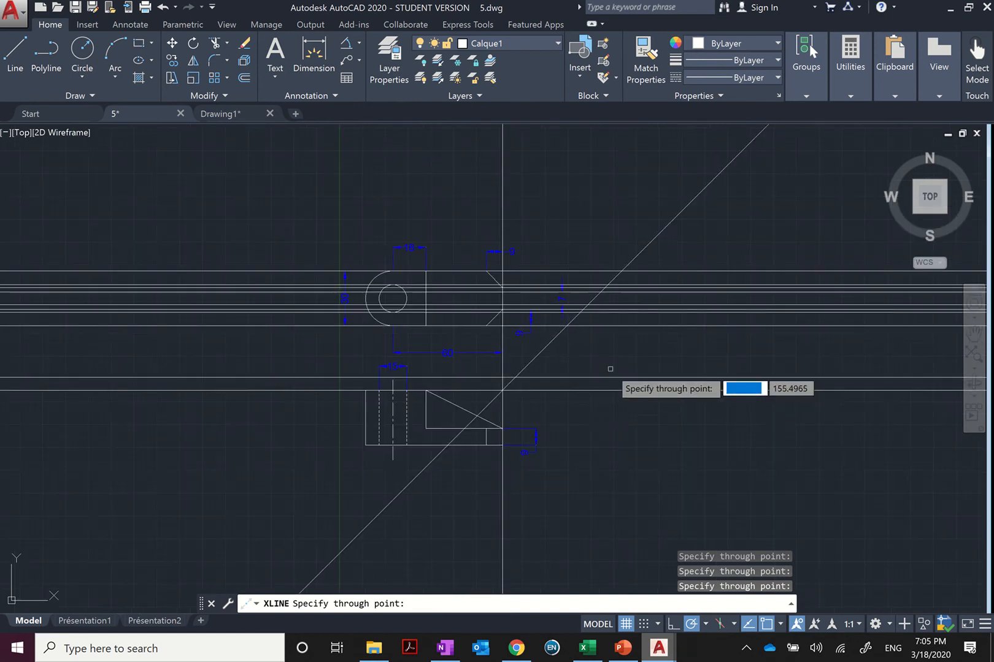
pyautogui.press('Escape')
pyautogui.scroll(4, 612, 333)
pyautogui.scroll(-4, 630, 310)
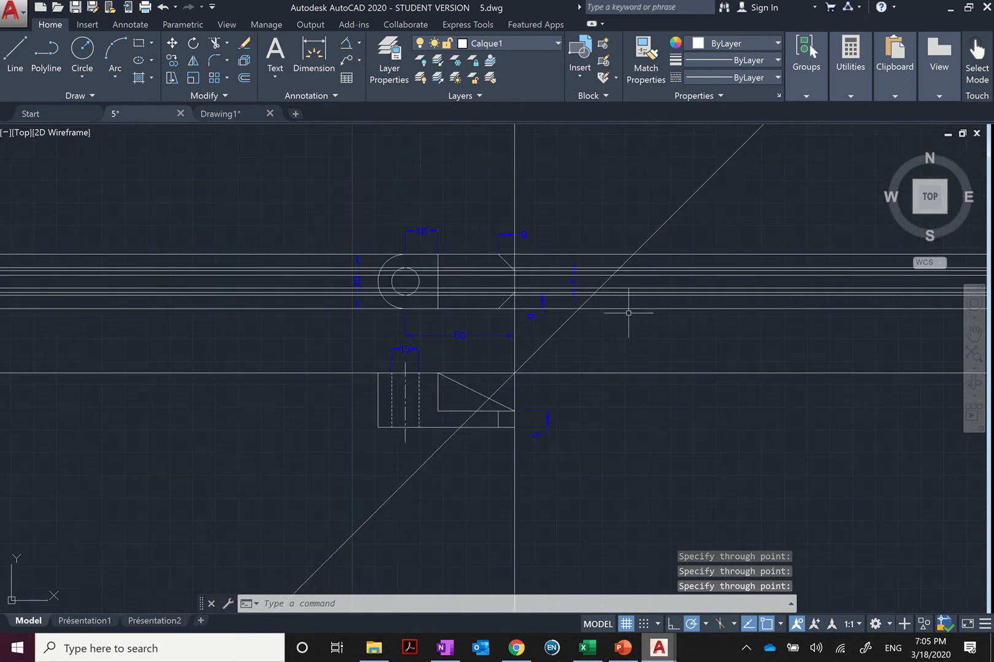
pyautogui.click(704, 205)
pyautogui.click(668, 186)
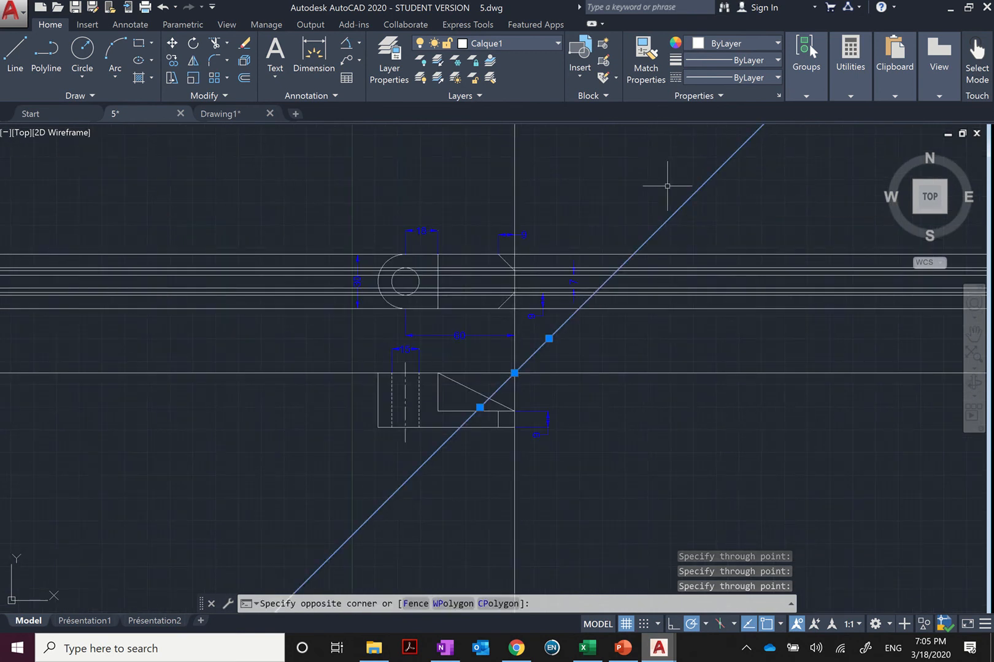
pyautogui.press('Escape')
pyautogui.scroll(2, 671, 251)
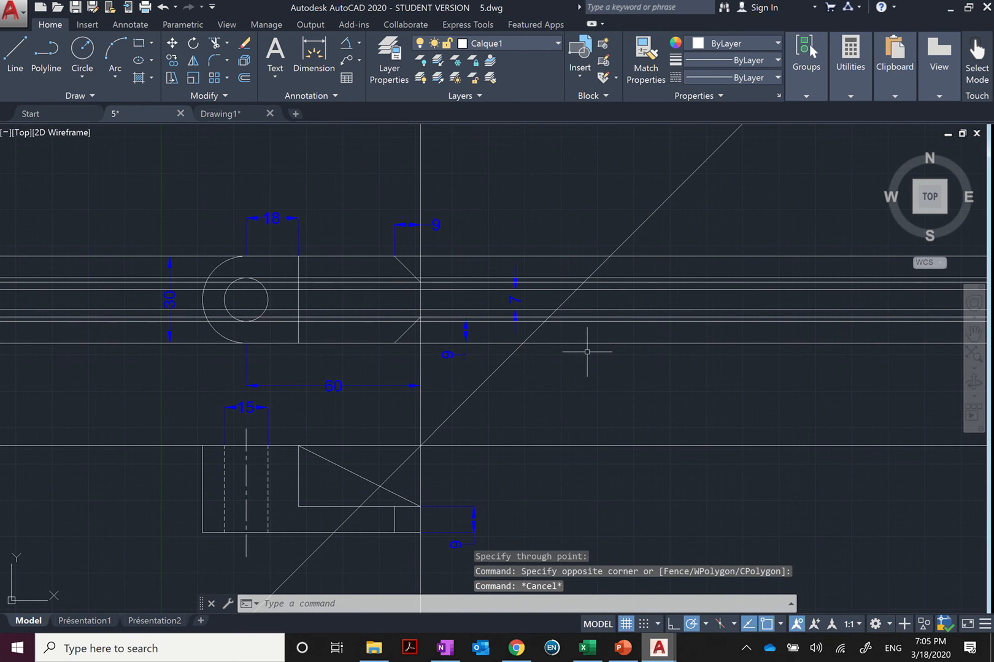
pyautogui.write('XLINE')
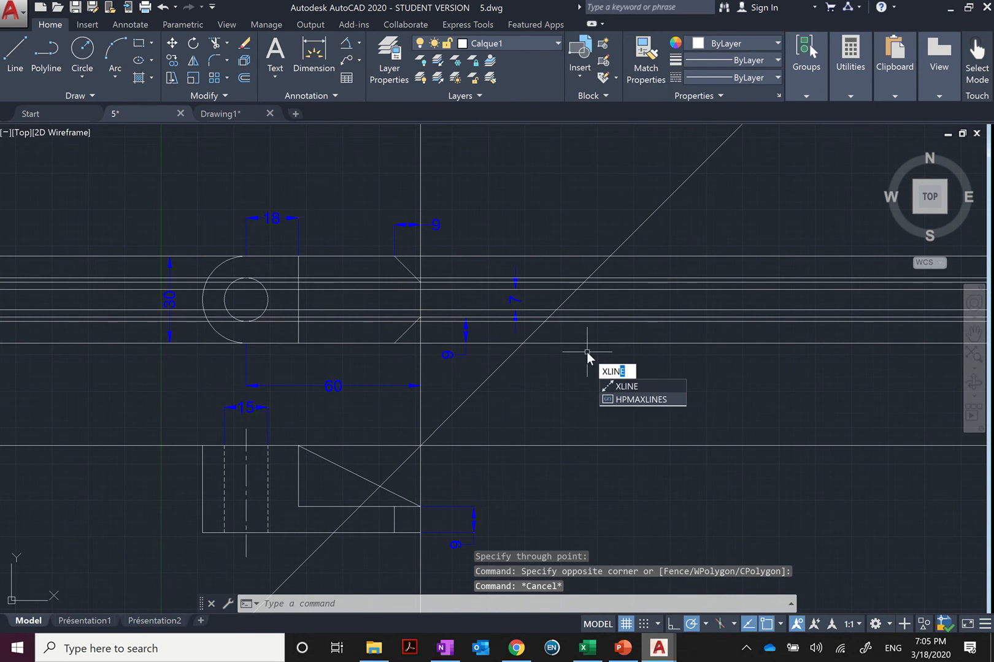
pyautogui.press('Return')
pyautogui.rightClick(587, 354)
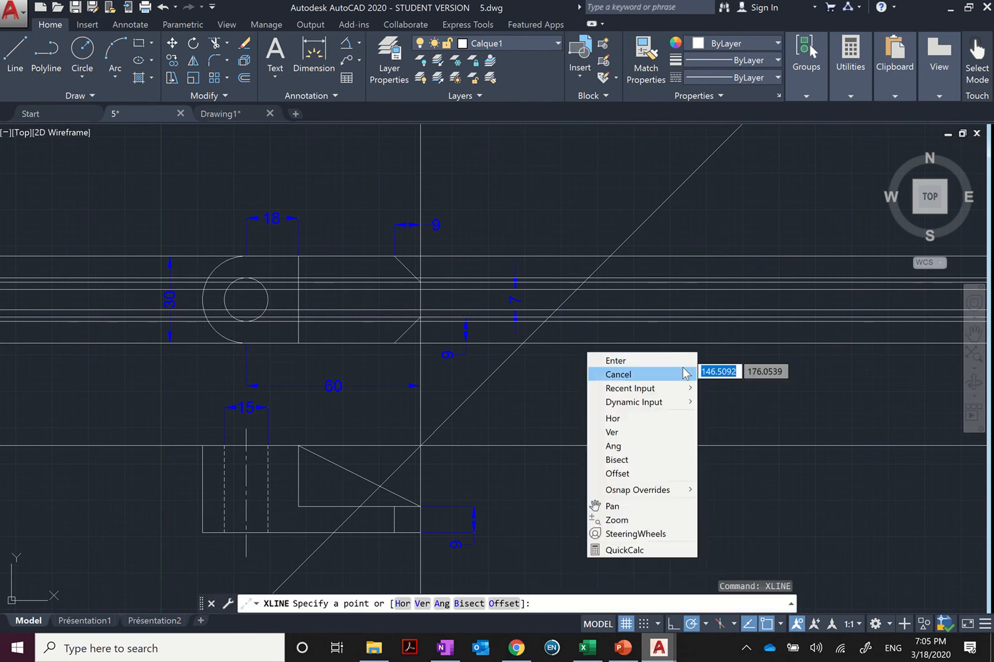
pyautogui.click(745, 404)
pyautogui.click(743, 399)
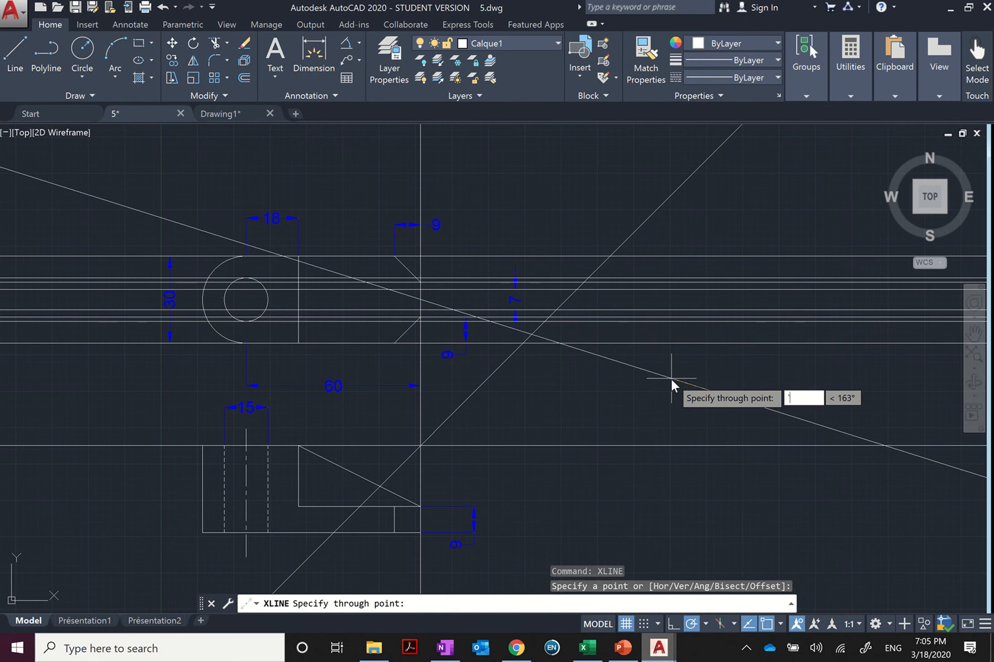
pyautogui.press('Escape')
# - Draw vertical construction lines where the 45° line crosses the projections of the bottom edge, hole's lower quadrant, lower chamfer end and lower rib edge
pyautogui.write('x')
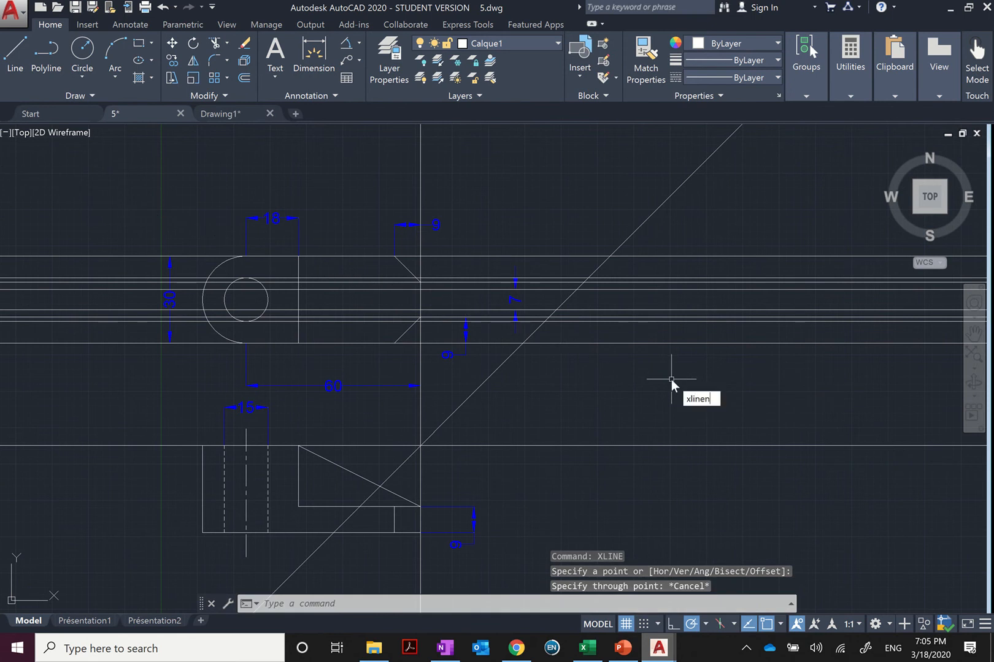
pyautogui.write('linen')
pyautogui.press('BackSpace')
pyautogui.click(706, 413)
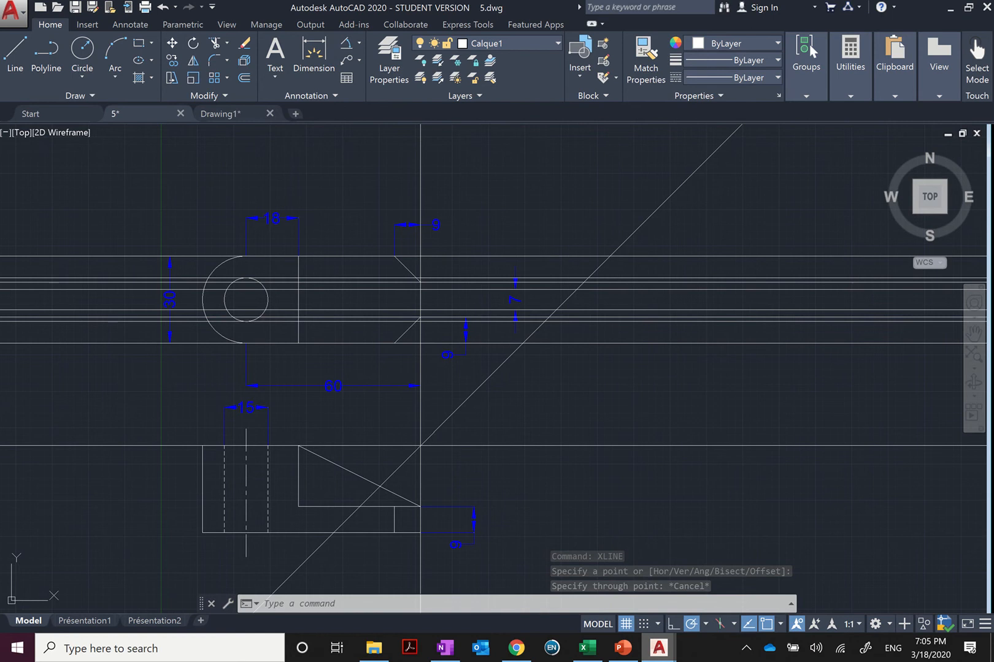
pyautogui.press('Down')
pyautogui.press('Down')
pyautogui.press('Down')
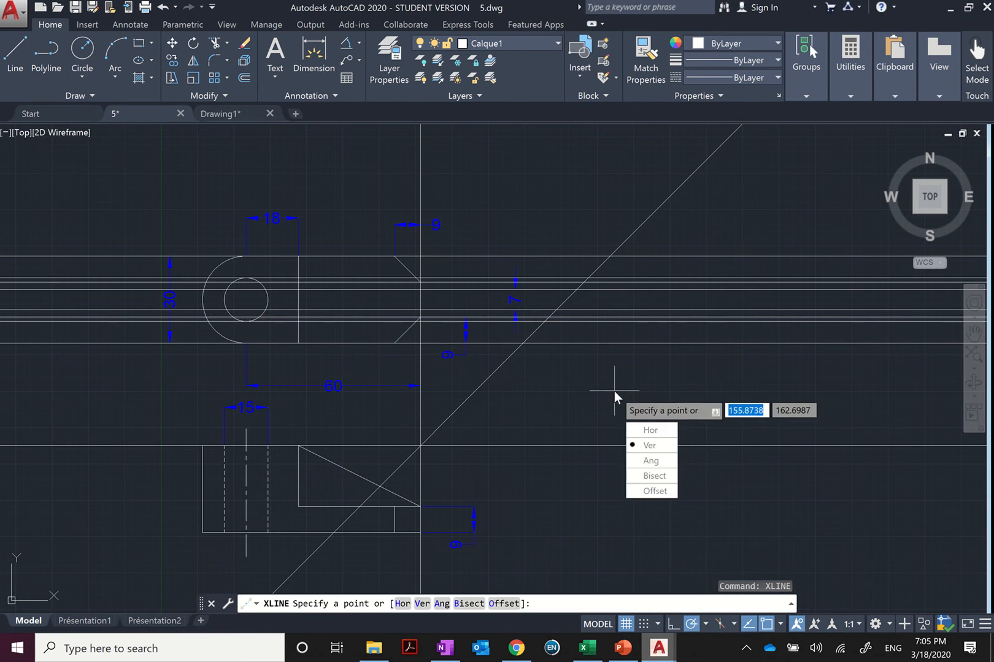
pyautogui.press('Return')
pyautogui.scroll(4, 524, 313)
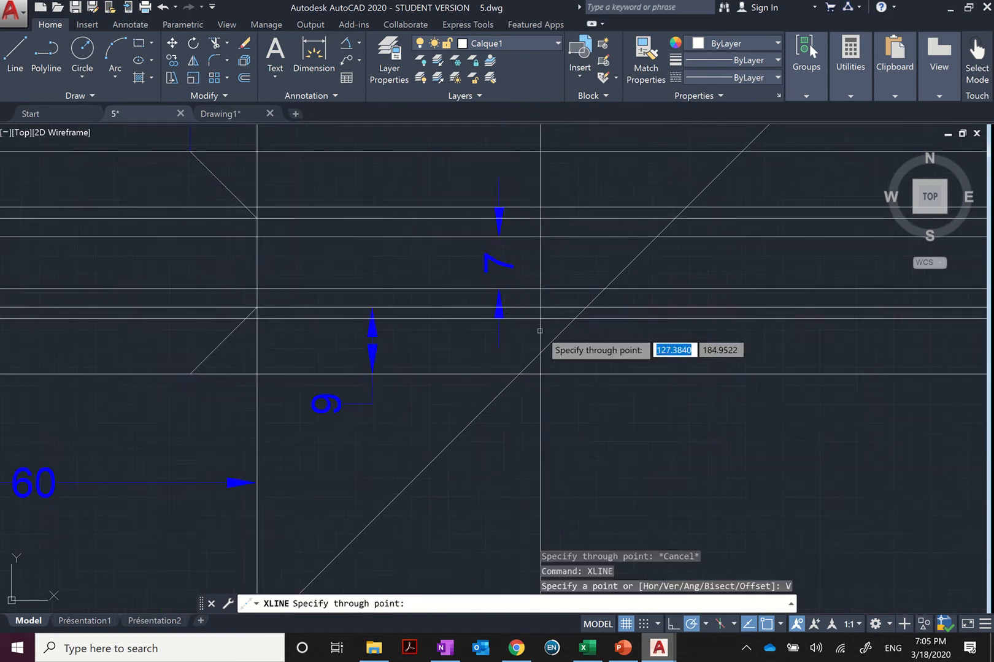
pyautogui.scroll(-2, 540, 331)
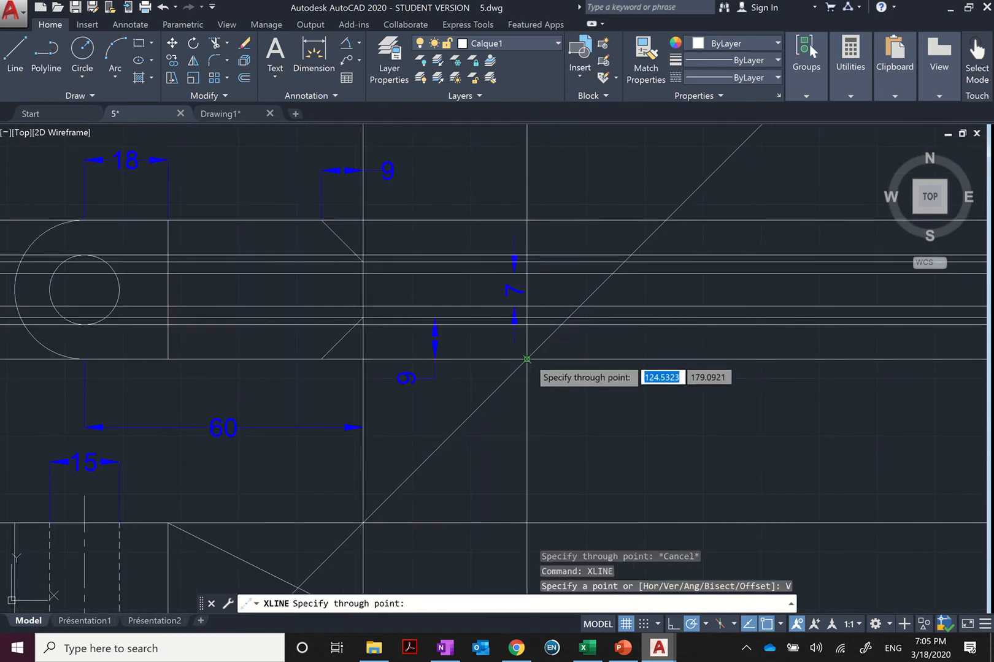
pyautogui.click(561, 325)
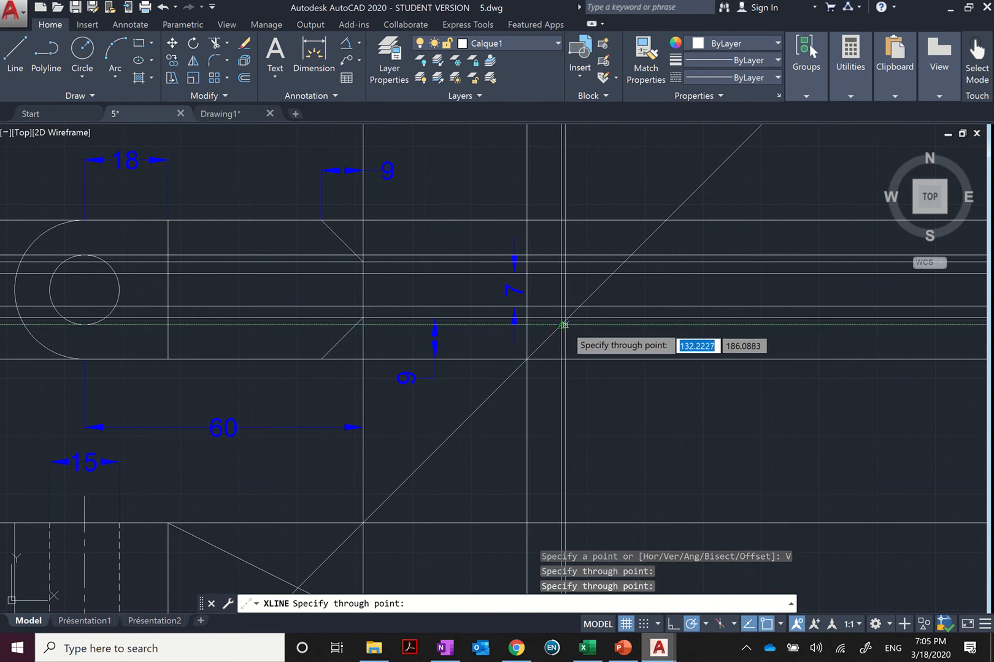
pyautogui.click(568, 318)
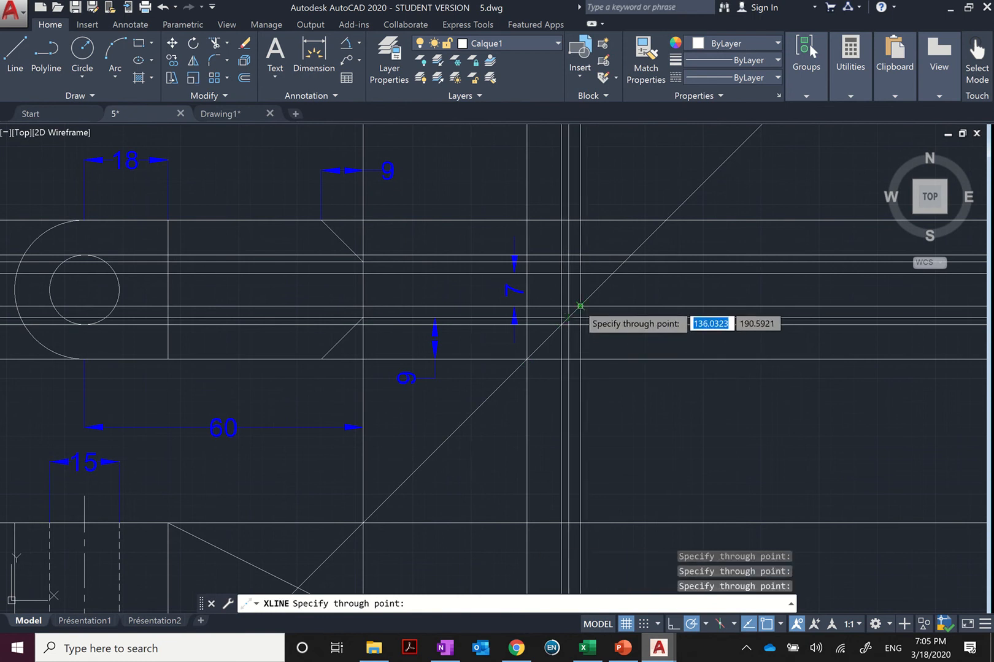
pyautogui.click(579, 306)
# - Add vertical construction lines where the 45° line crosses the projections of the upper rib edge, upper chamfer end, hole's upper quadrant and top edge
pyautogui.click(613, 274)
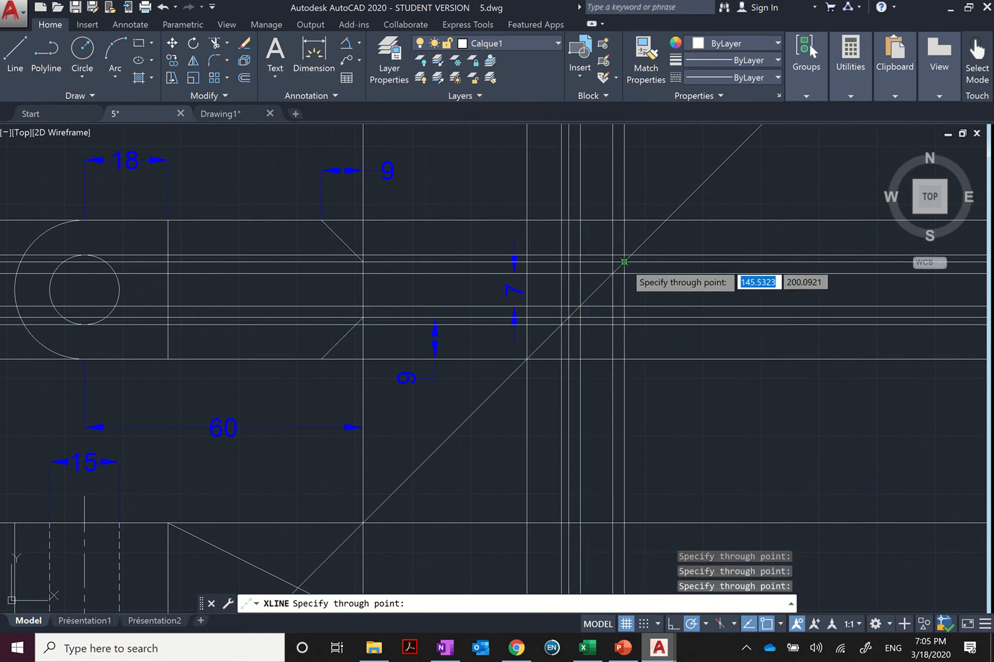
pyautogui.click(624, 262)
pyautogui.click(631, 255)
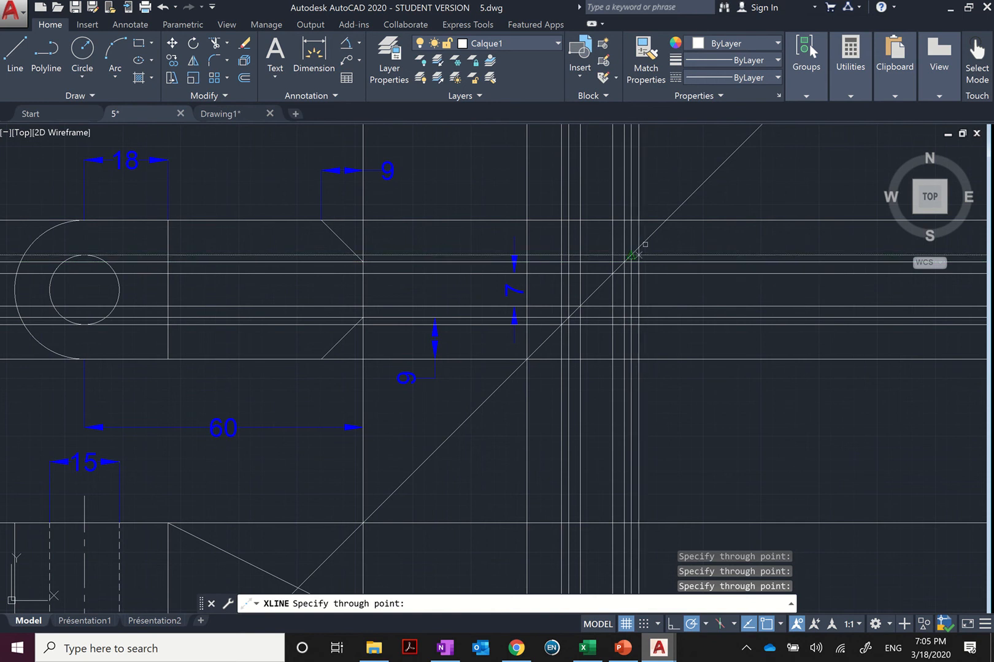
pyautogui.click(638, 254)
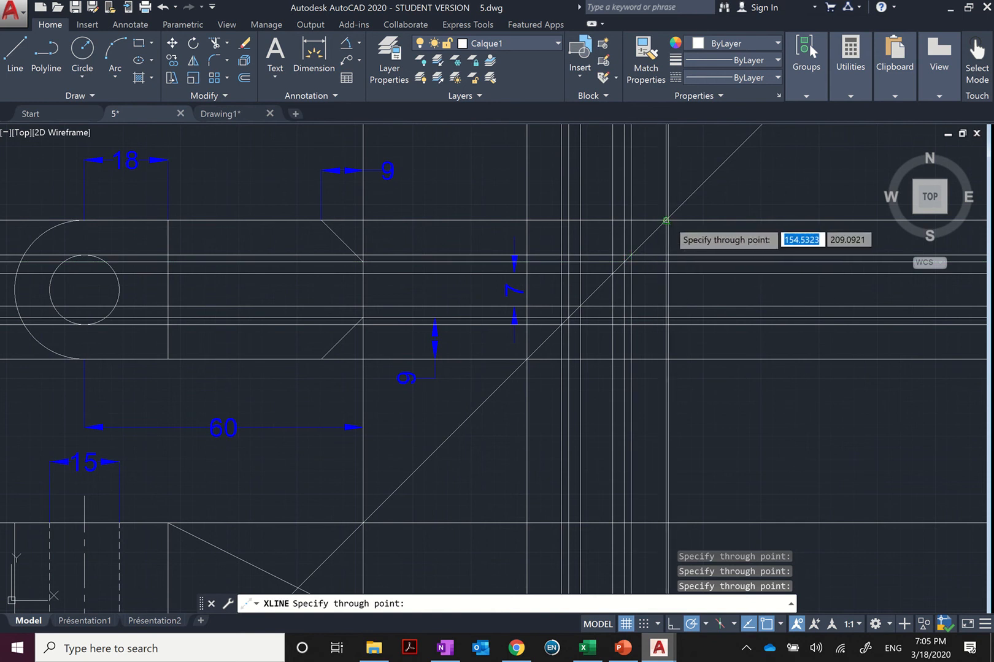
pyautogui.scroll(-4, 666, 220)
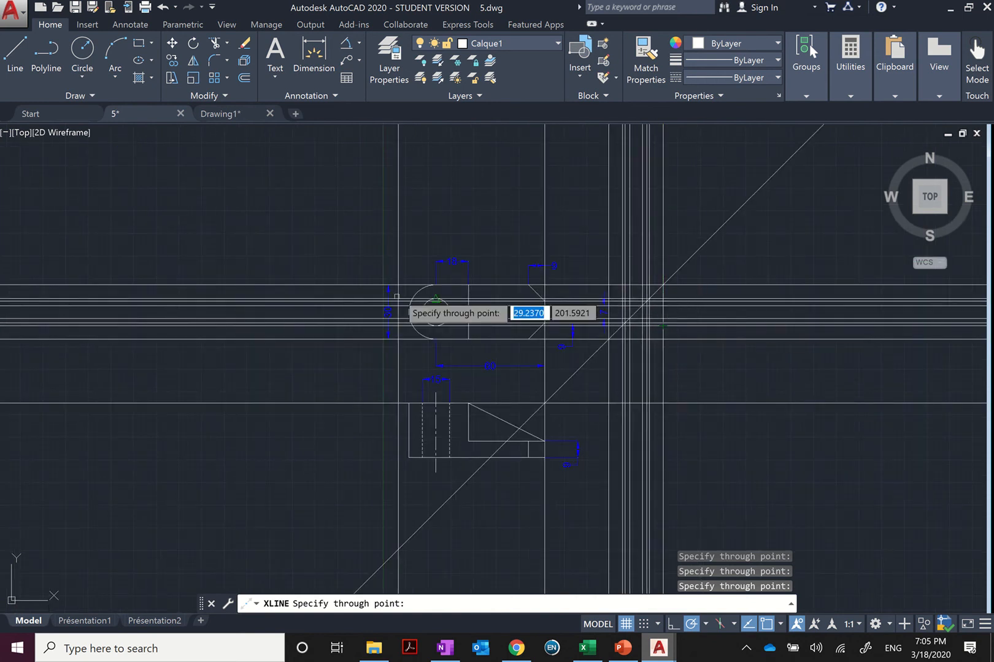
pyautogui.press('Return')
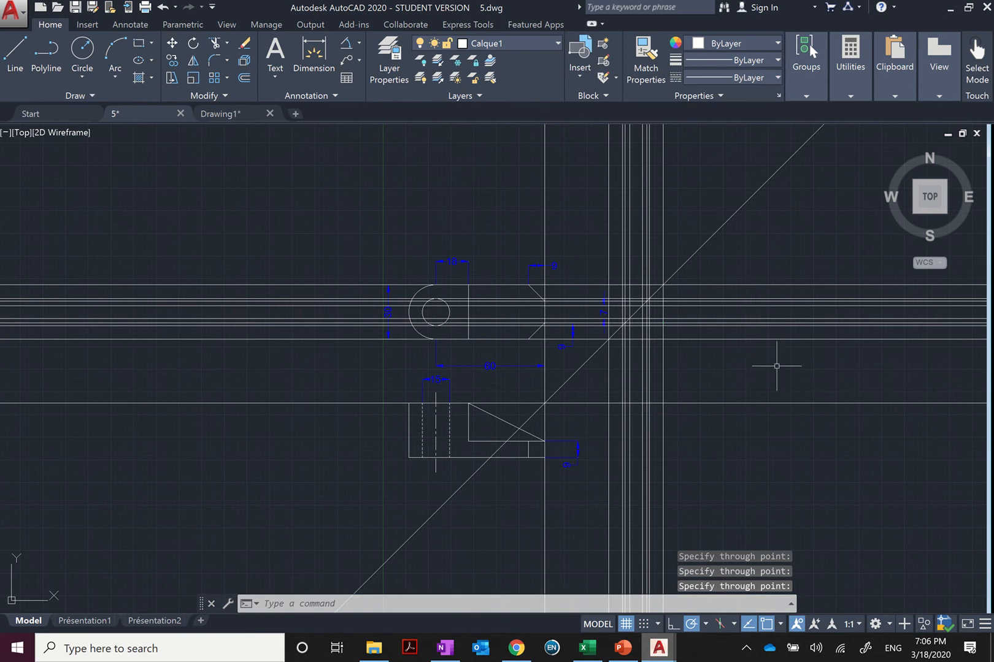
# - Draw horizontal construction lines through the front view's bottom edge and the top edge of its base plate
pyautogui.scroll(2, 614, 477)
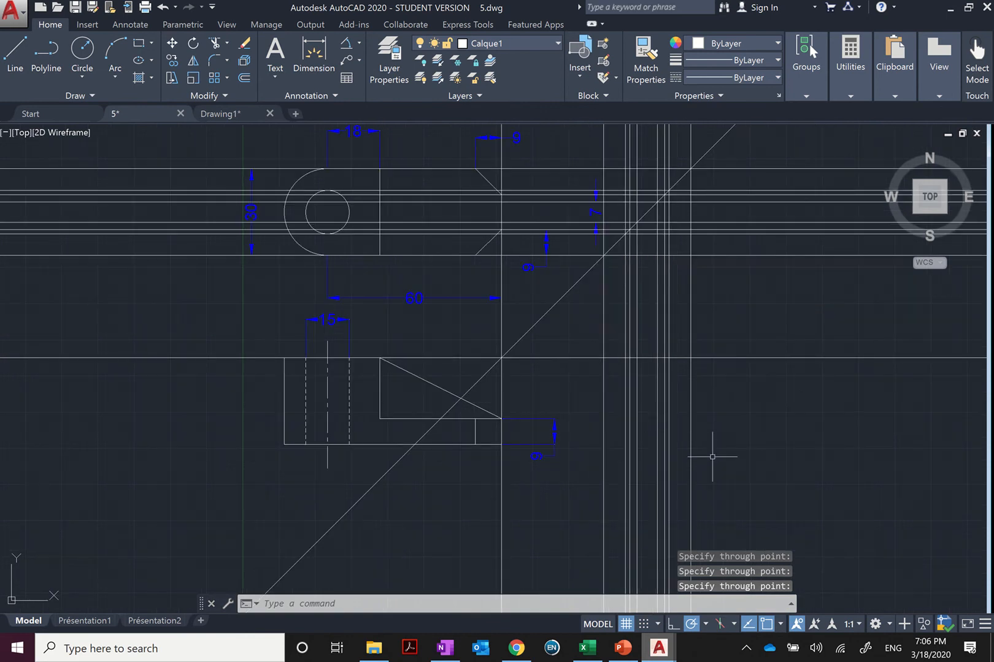
pyautogui.scroll(2, 712, 457)
pyautogui.scroll(-2, 713, 456)
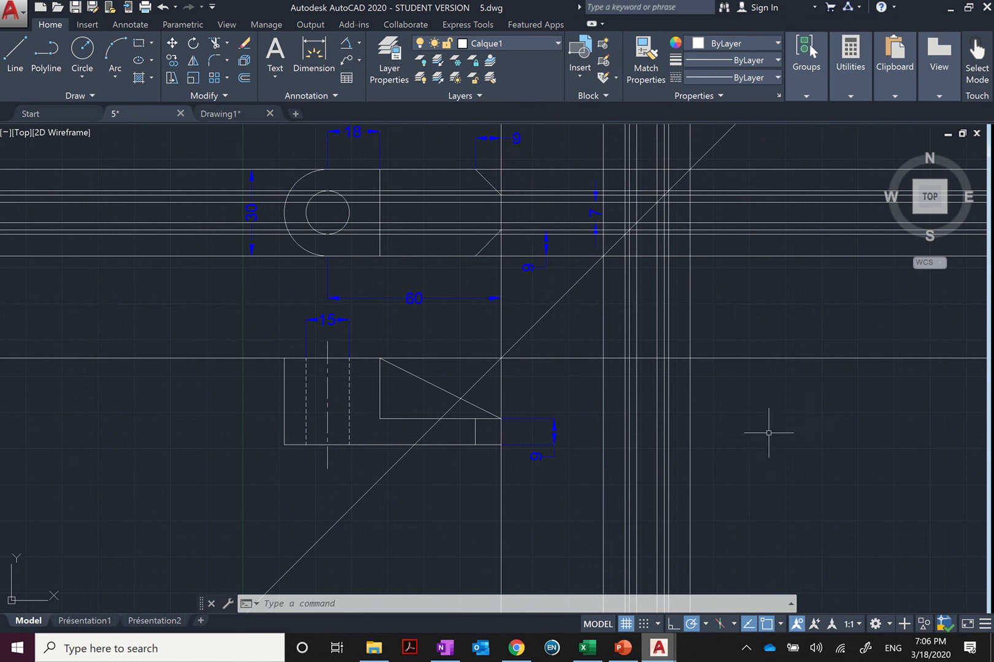
pyautogui.write('xl')
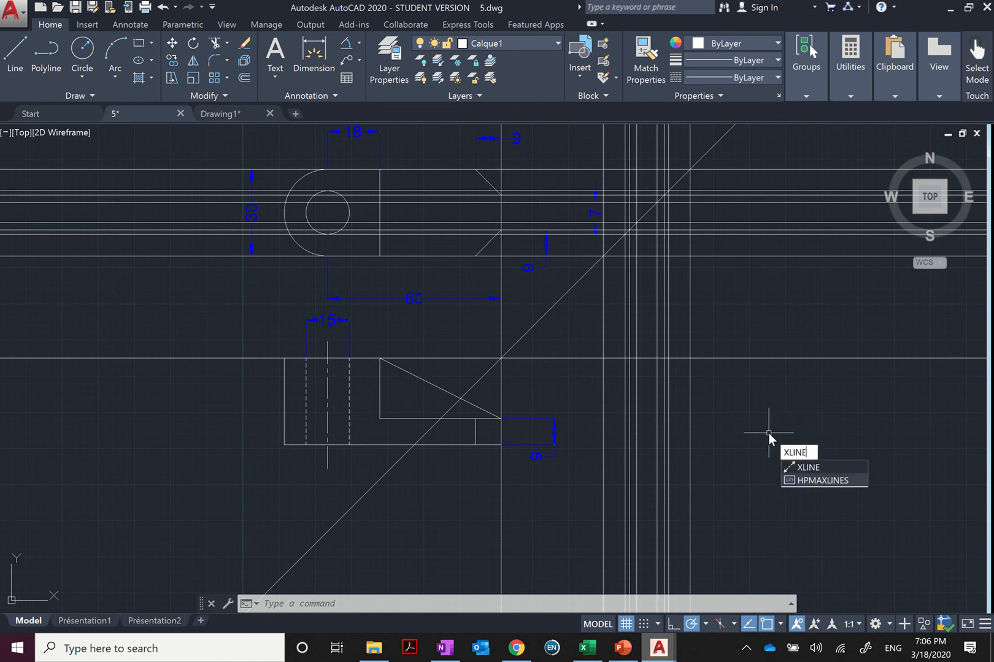
pyautogui.press('Return')
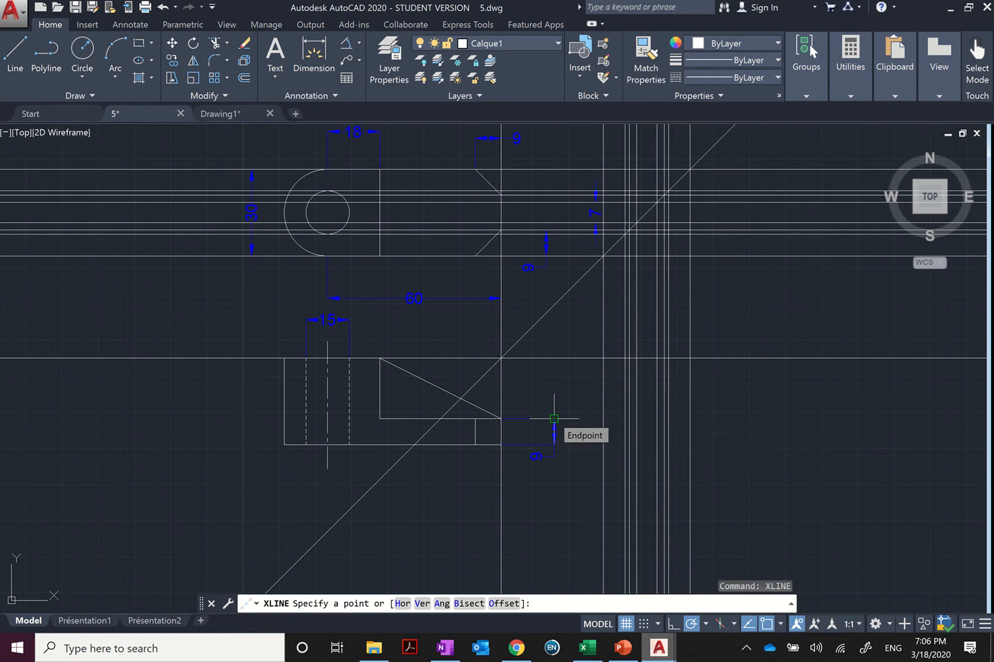
pyautogui.press('Down')
pyautogui.press('Down')
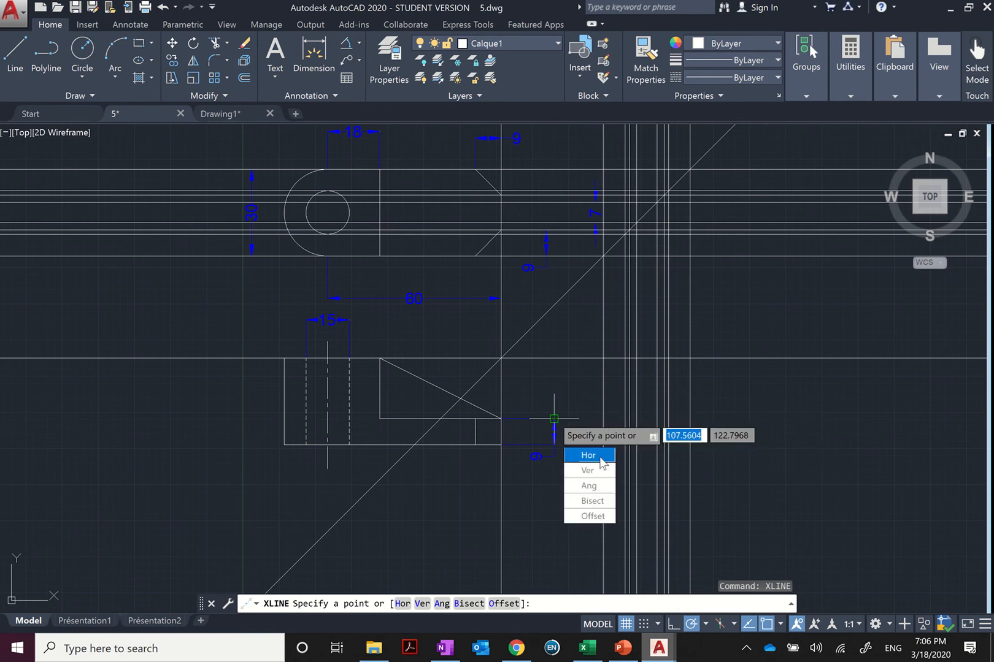
pyautogui.press('Return')
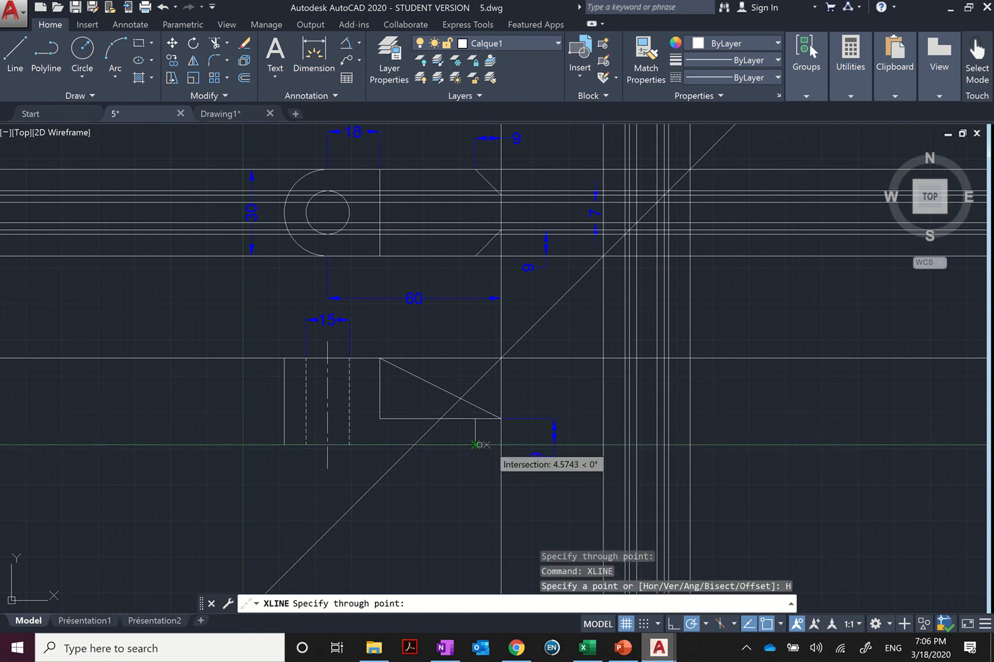
pyautogui.click(474, 445)
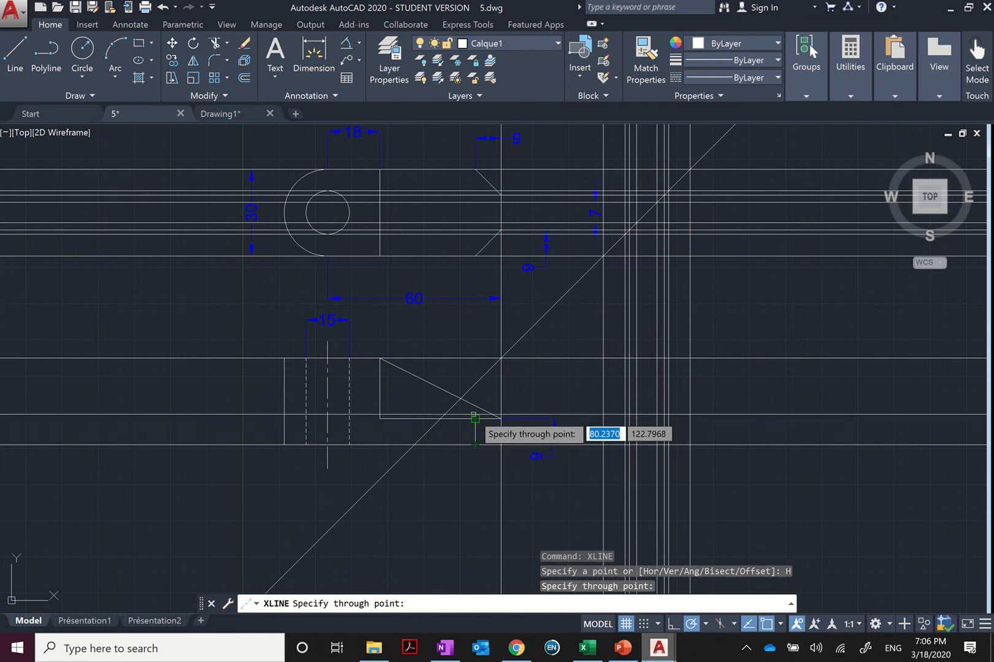
pyautogui.click(474, 420)
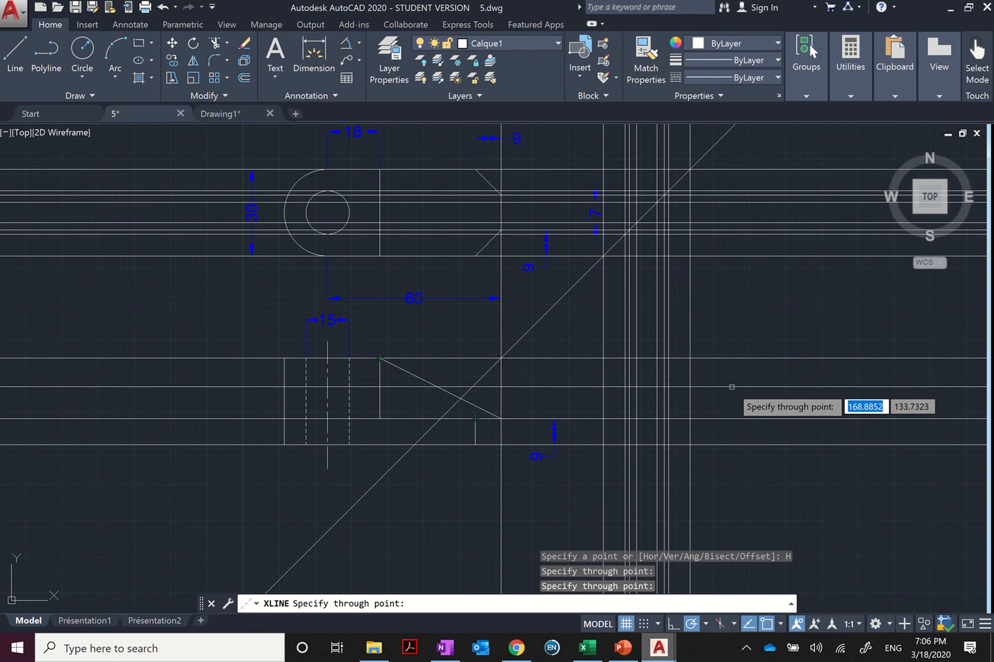
pyautogui.press('Escape')
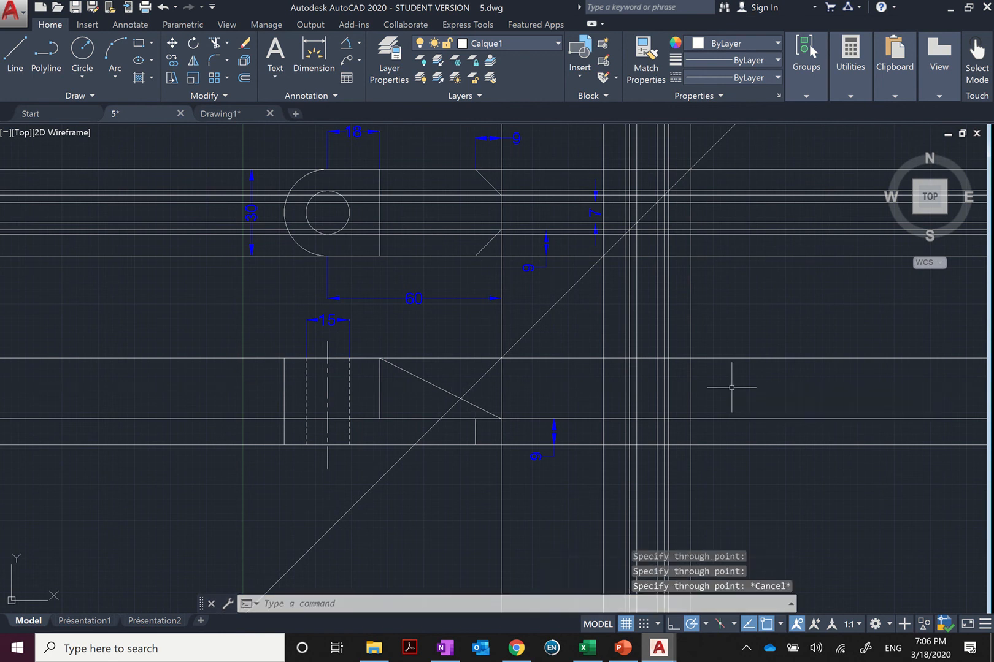
# - Trim the horizontal construction lines right of the side view, using its two outer verticals and its top and bottom lines as cutting edges
pyautogui.write('tri')
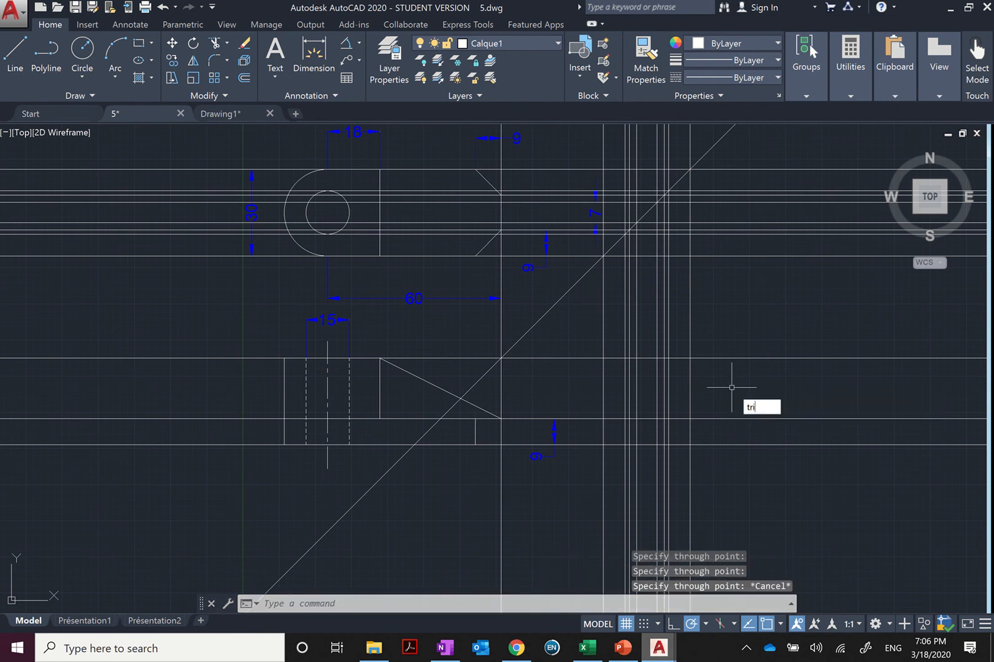
pyautogui.write('m')
pyautogui.press('Return')
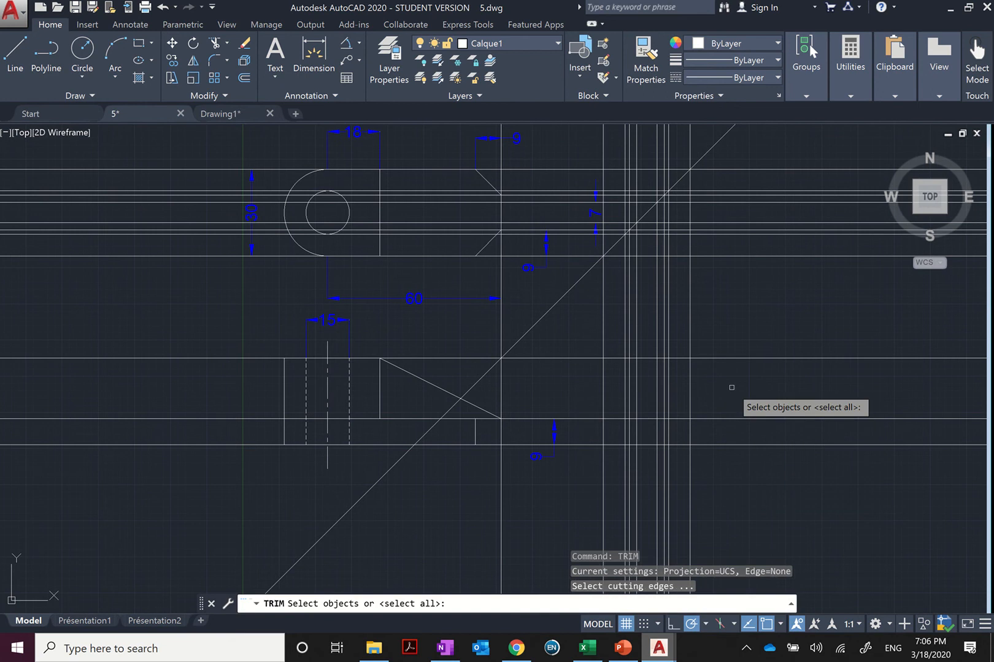
pyautogui.click(690, 385)
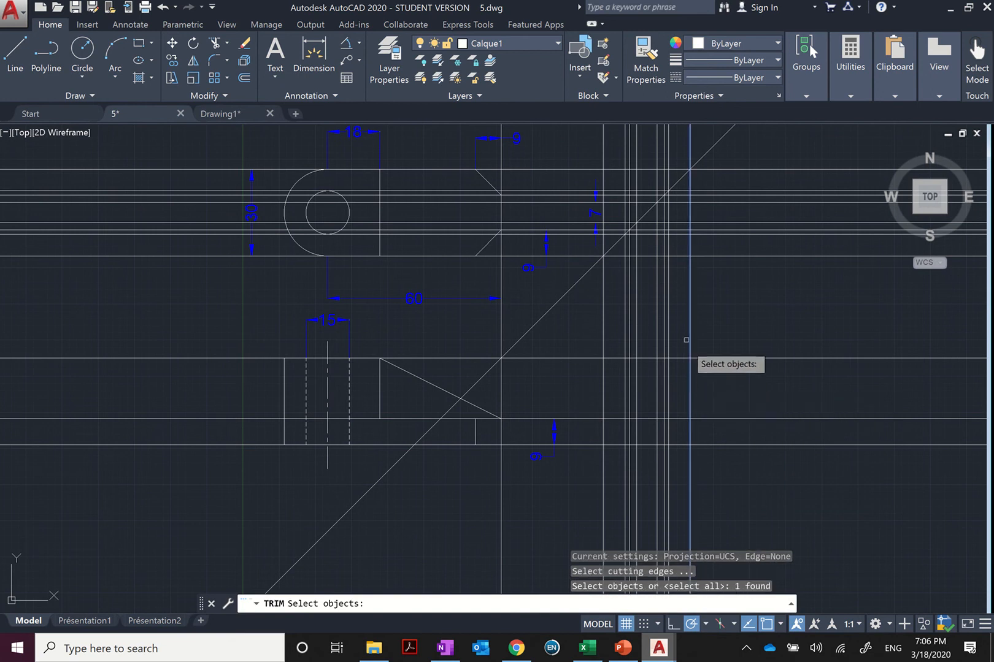
pyautogui.click(707, 359)
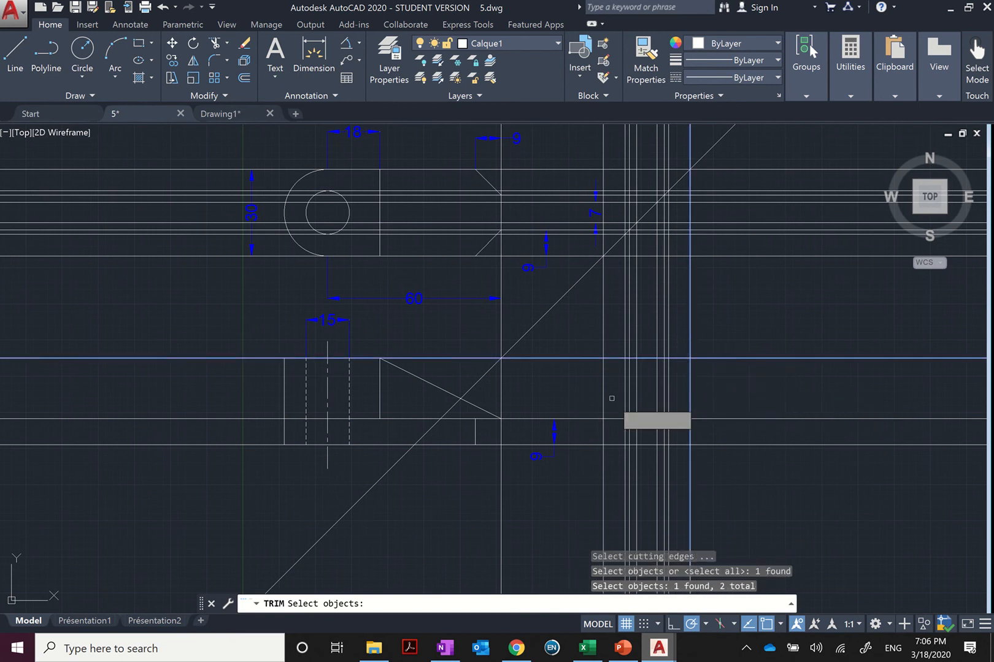
pyautogui.click(604, 389)
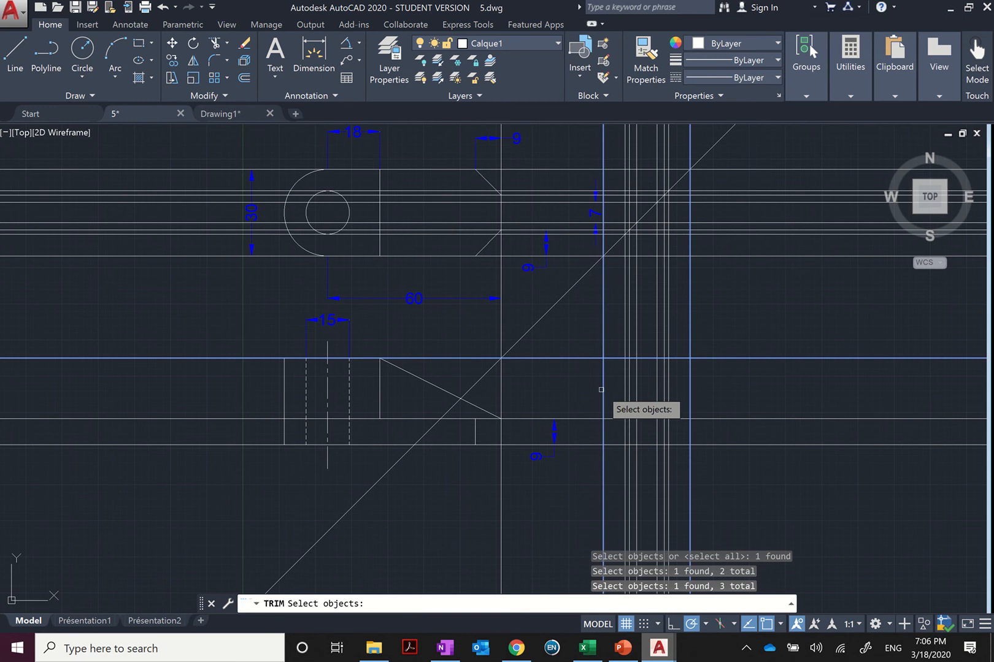
pyautogui.click(610, 444)
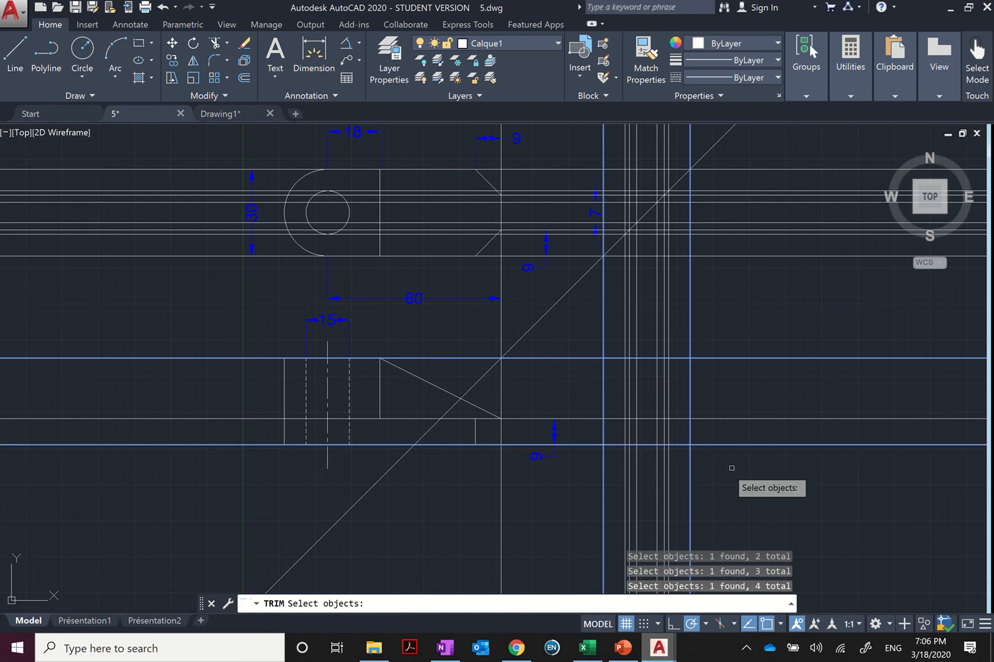
pyautogui.press('Return')
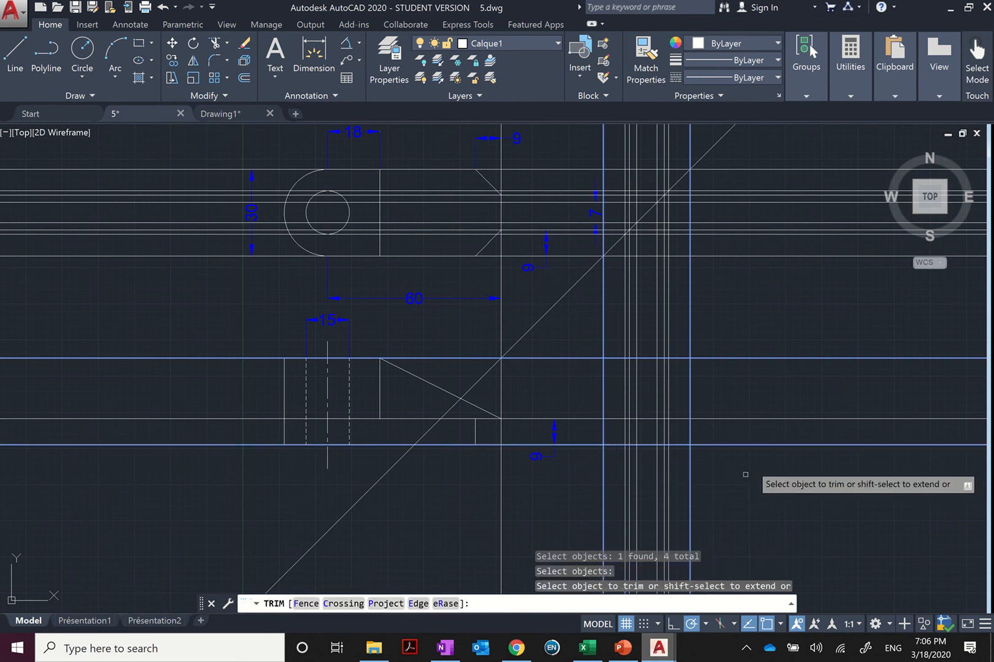
pyautogui.click(759, 468)
pyautogui.click(719, 315)
# - Trim the vertical lines above and below the side view and the horizontal lines on its left, then end the trim
pyautogui.click(739, 304)
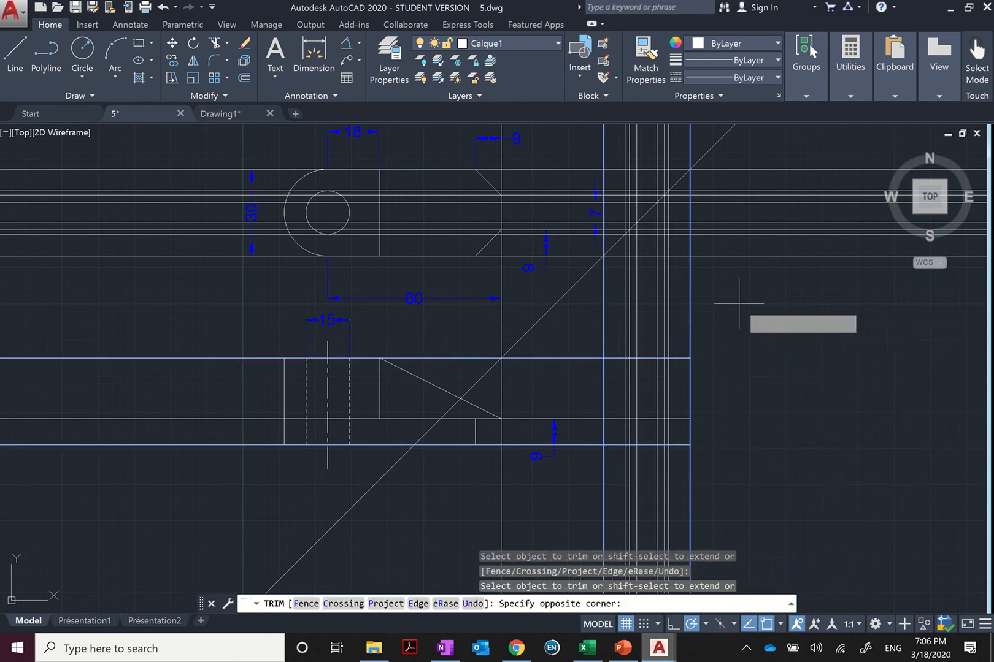
pyautogui.click(601, 326)
pyautogui.click(575, 337)
pyautogui.click(575, 464)
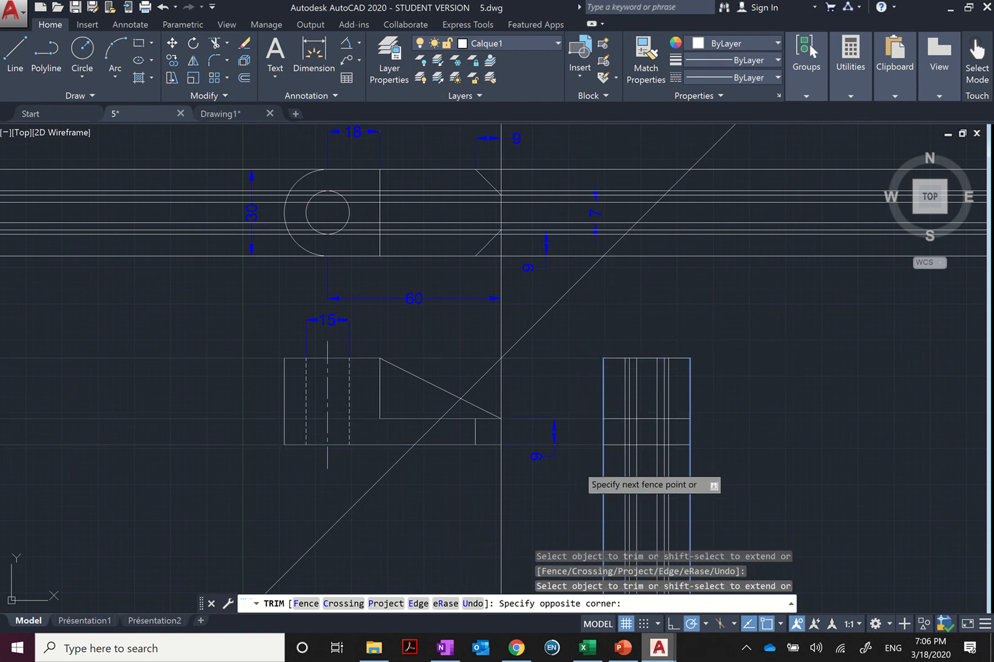
pyautogui.click(756, 472)
pyautogui.click(551, 490)
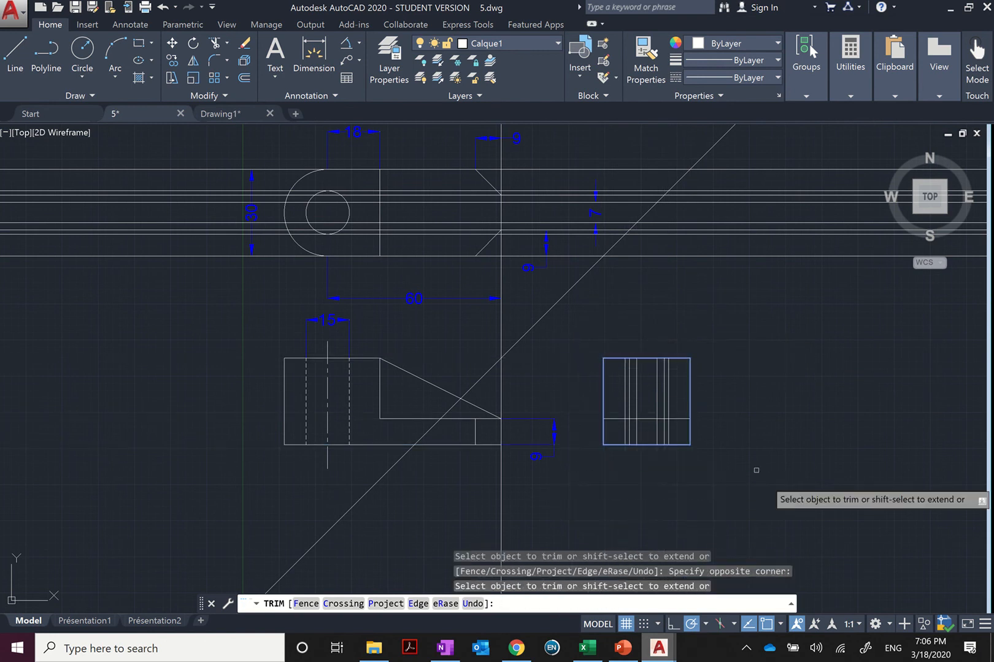
pyautogui.rightClick(760, 424)
pyautogui.click(782, 430)
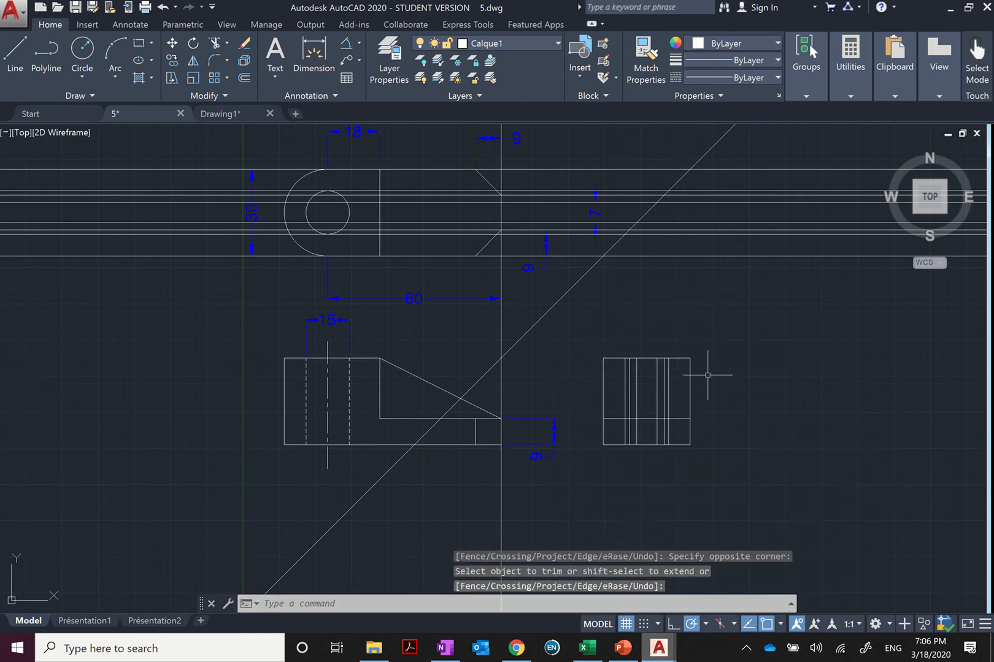
# - Erase all the horizontal construction lines running through the top view
pyautogui.click(735, 154)
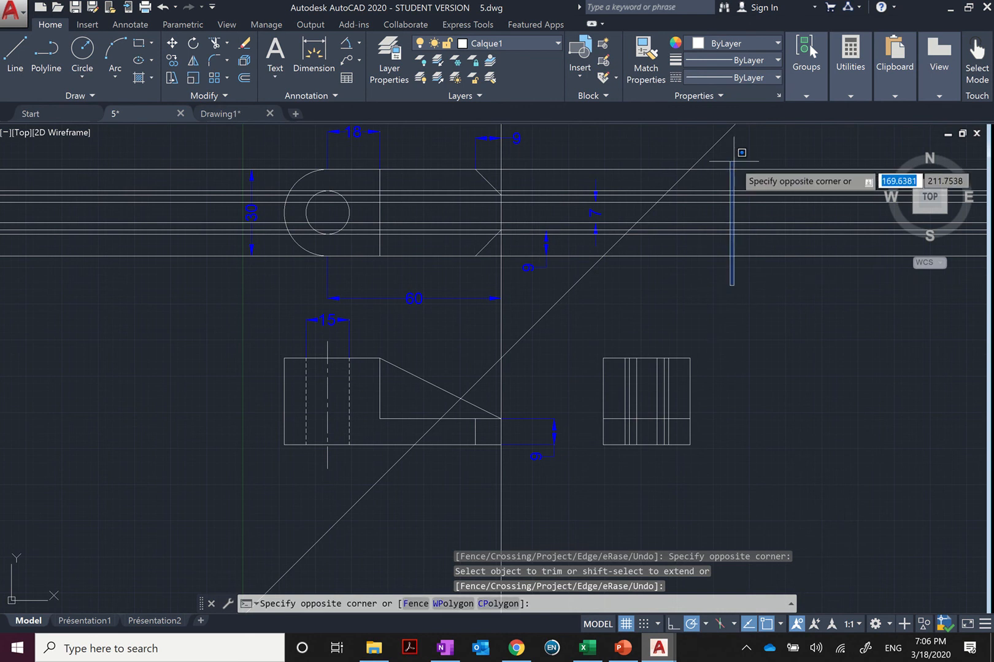
pyautogui.click(788, 275)
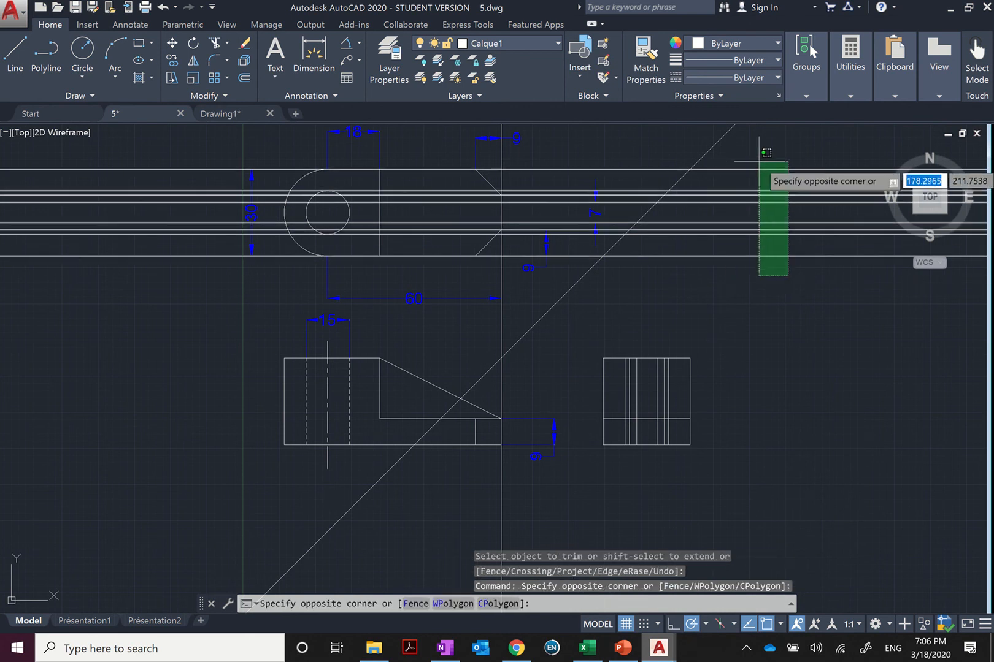
pyautogui.click(759, 161)
pyautogui.press('Delete')
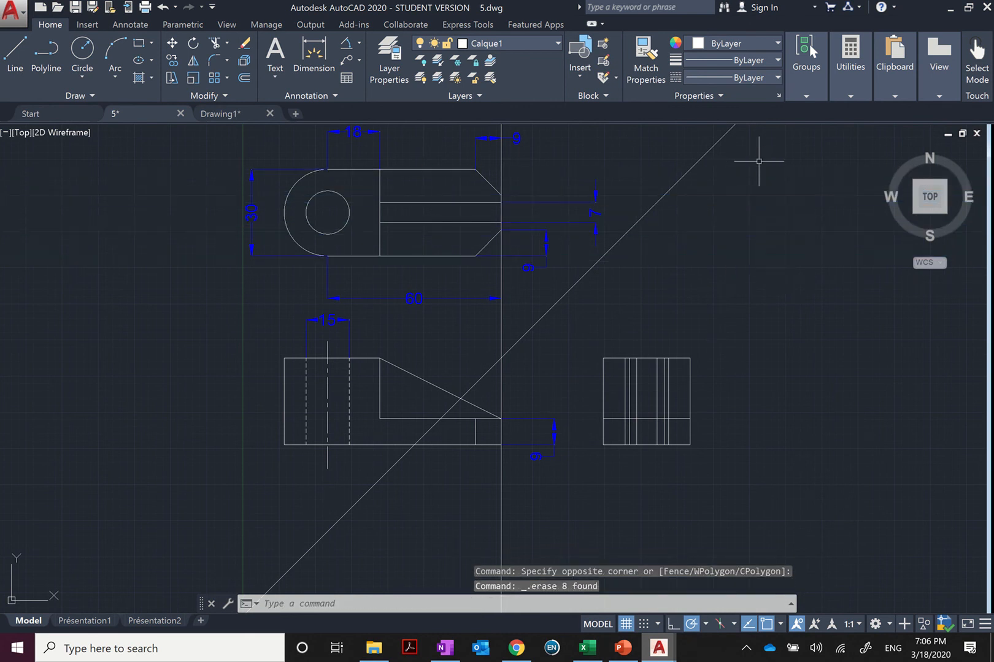
pyautogui.scroll(2, 638, 367)
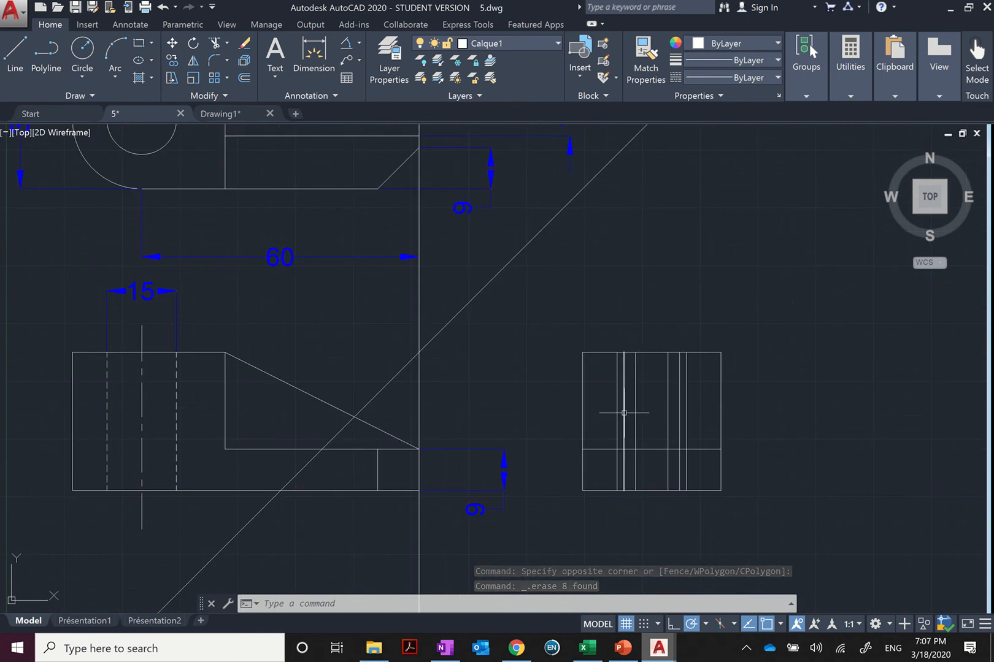
pyautogui.scroll(-2, 432, 416)
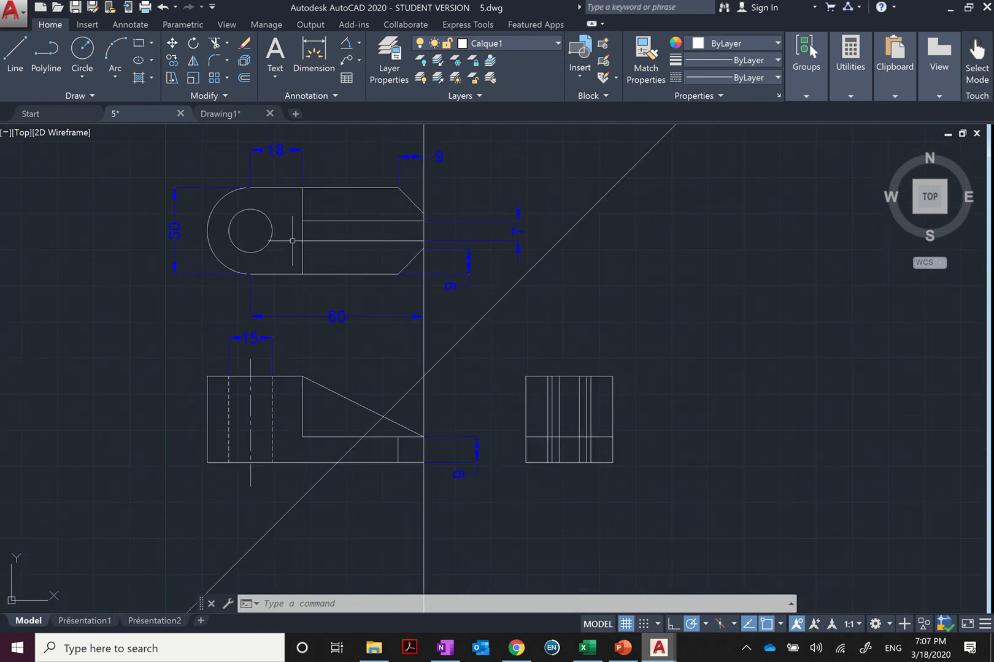
pyautogui.click(272, 231)
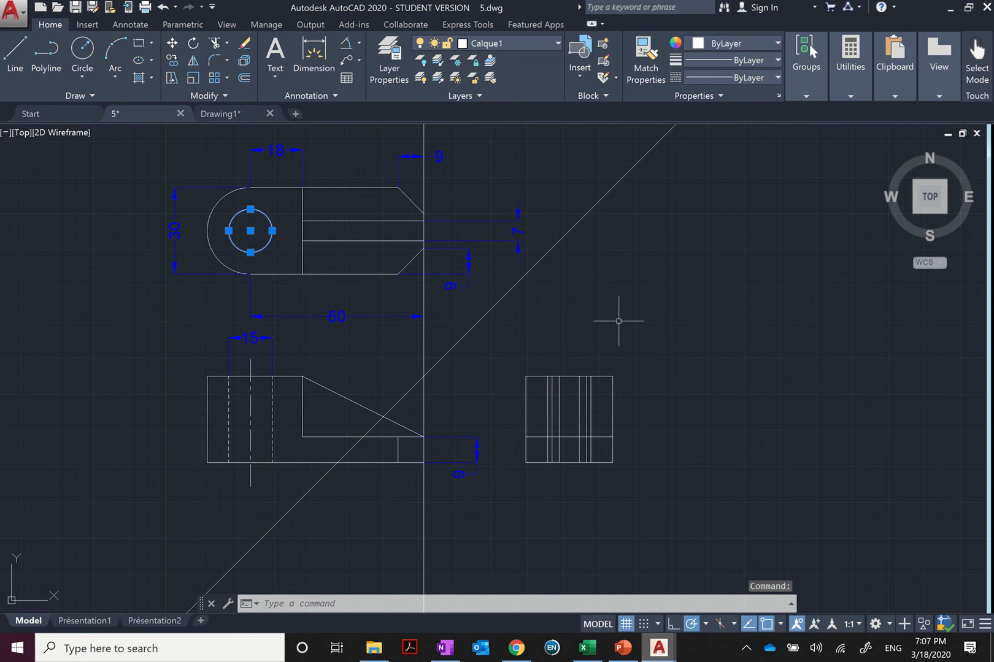
pyautogui.press('Escape')
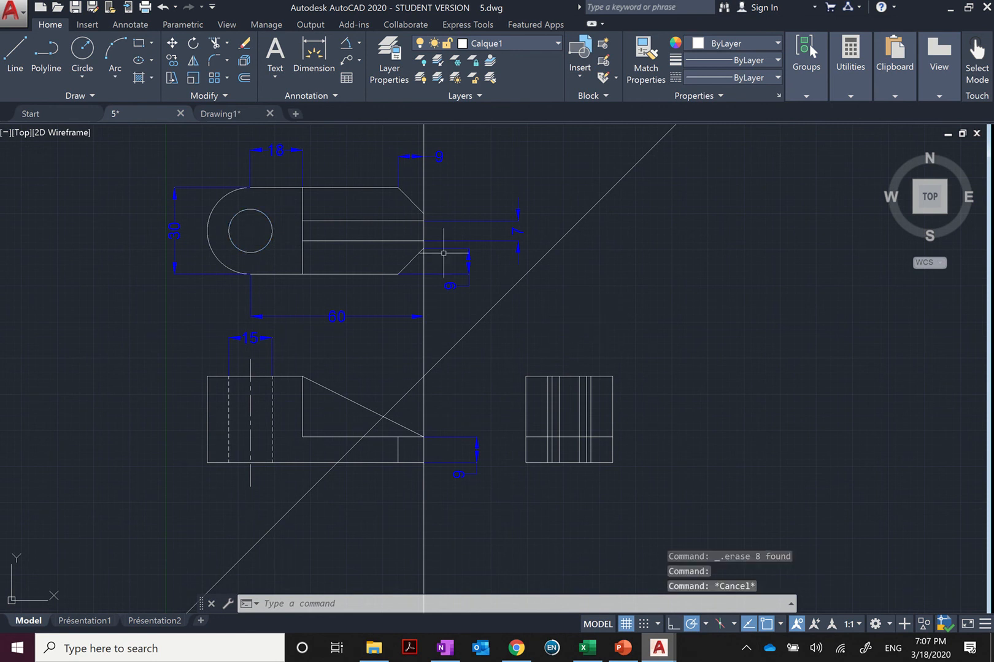
pyautogui.scroll(2, 252, 192)
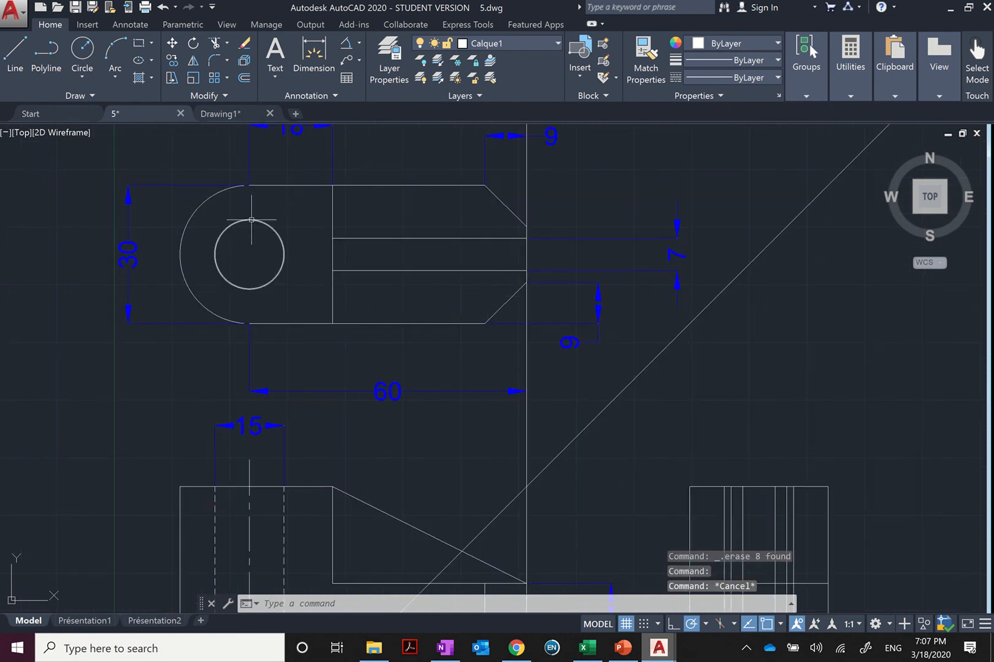
pyautogui.click(251, 219)
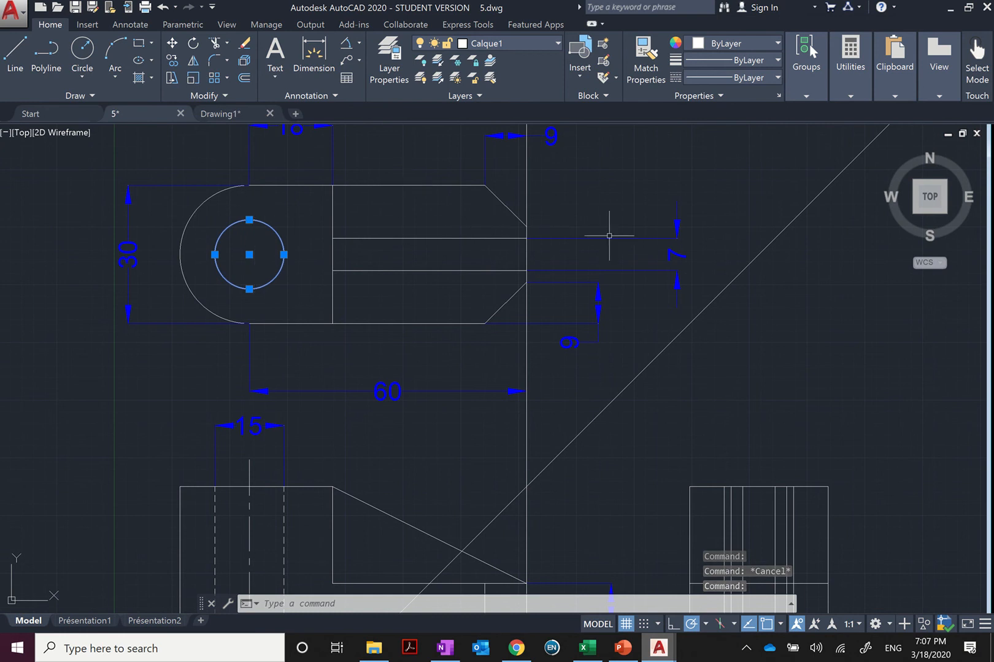
pyautogui.press('Escape')
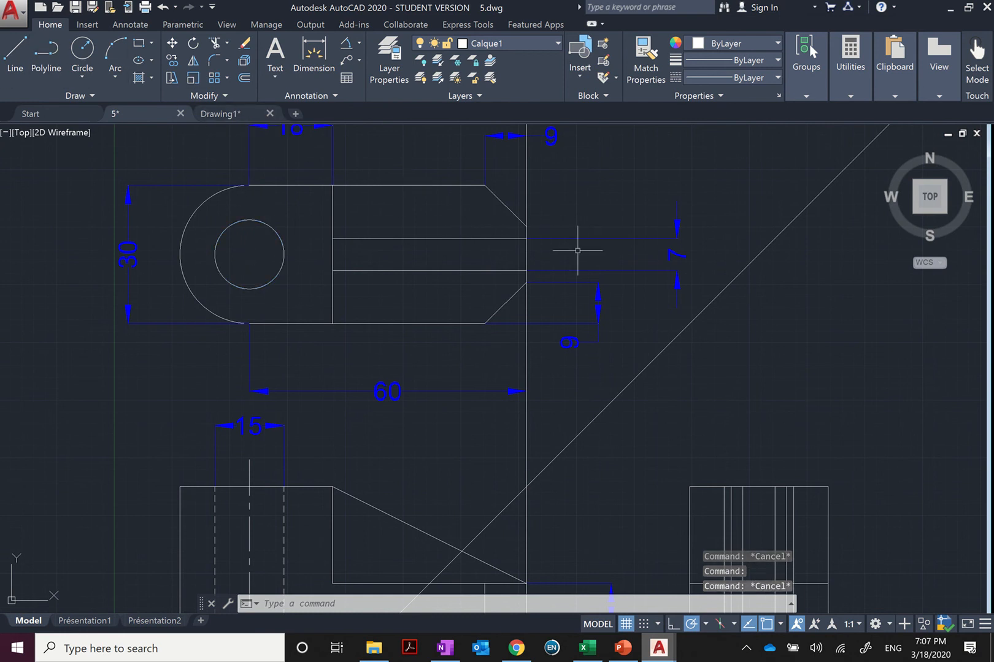
# - Draw horizontal construction lines through the upper and lower quadrants of the hole in the top view
pyautogui.write('xline')
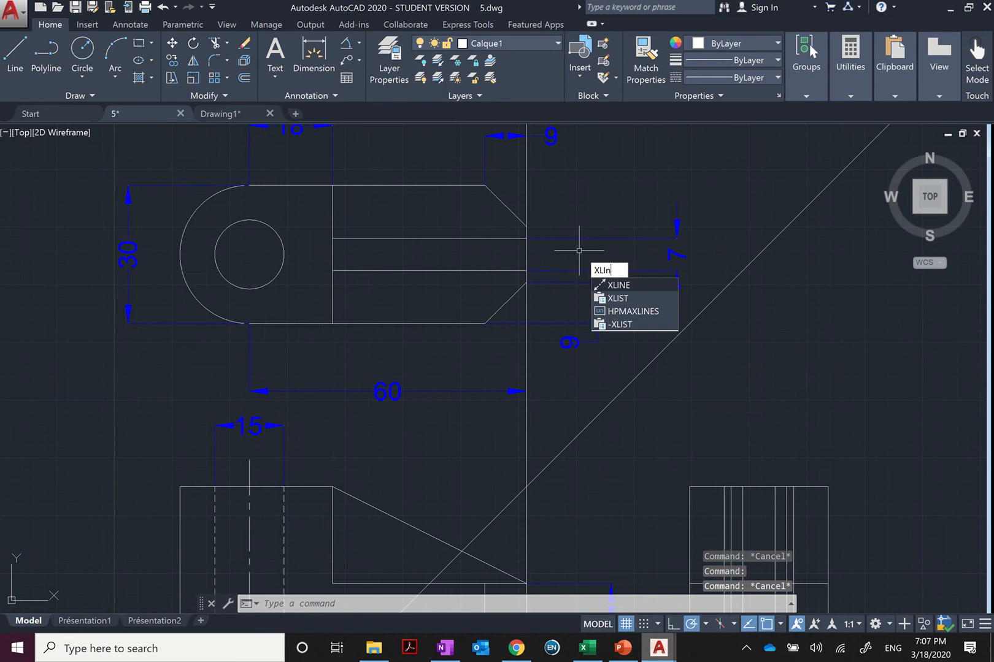
pyautogui.press('Return')
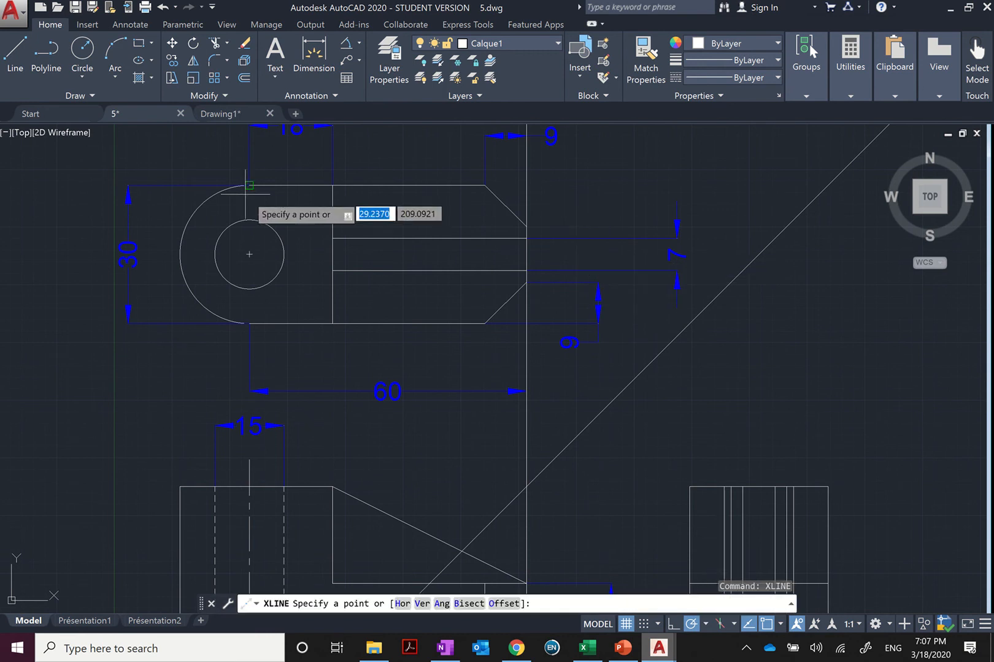
pyautogui.press('Down')
pyautogui.press('Down')
pyautogui.press('Down')
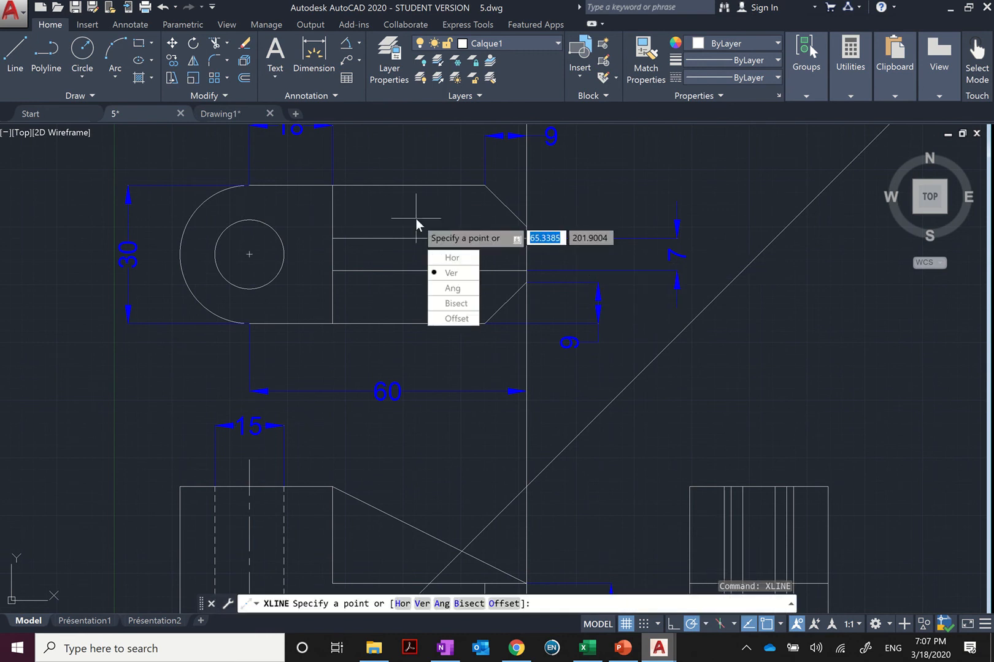
pyautogui.press('Up')
pyautogui.press('Return')
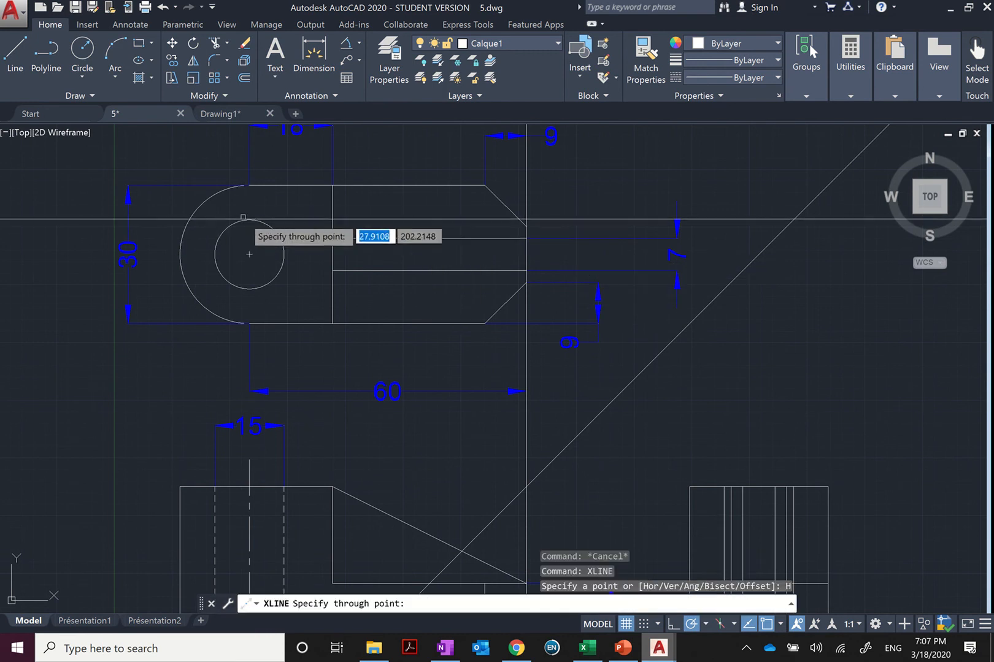
pyautogui.click(243, 219)
pyautogui.click(249, 289)
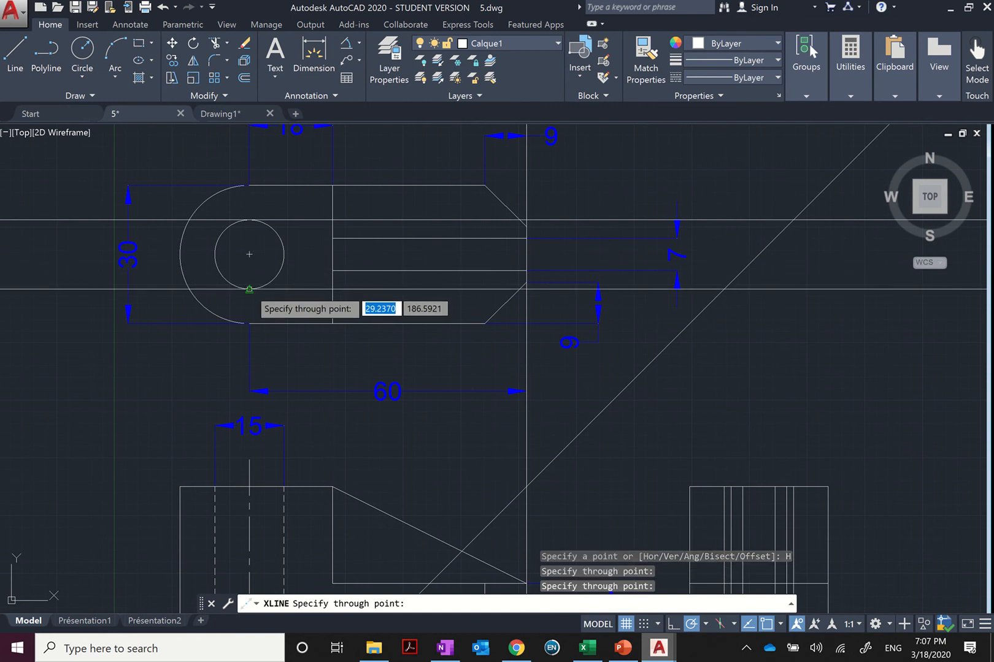
# - Draw vertical construction lines where the hole's two horizontal projection lines meet the diagonal line, then end the command
pyautogui.press('Return')
pyautogui.rightClick(818, 338)
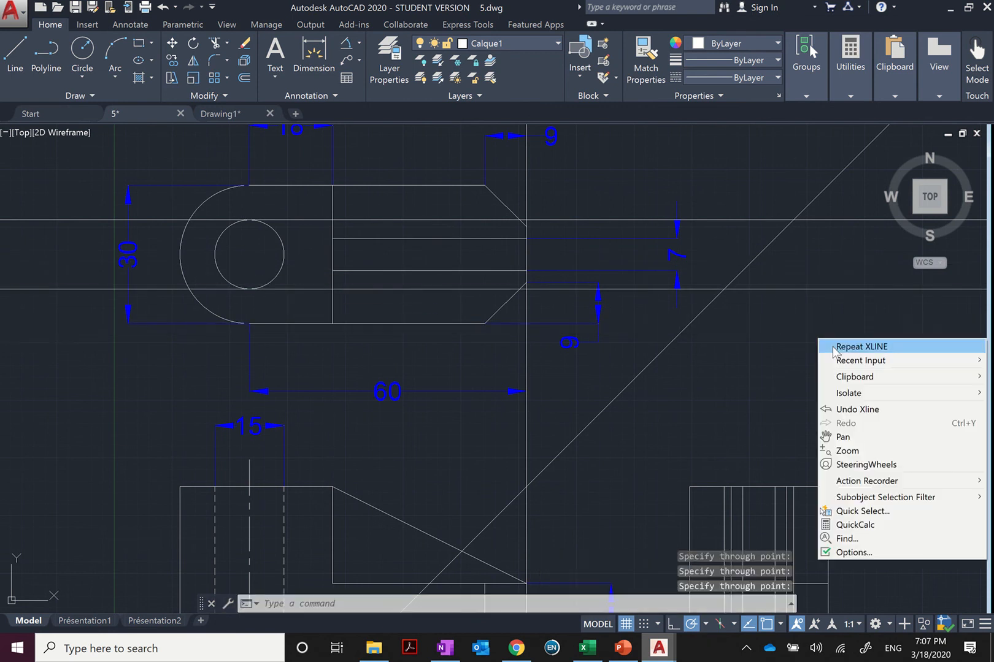
pyautogui.click(834, 349)
pyautogui.press('Down')
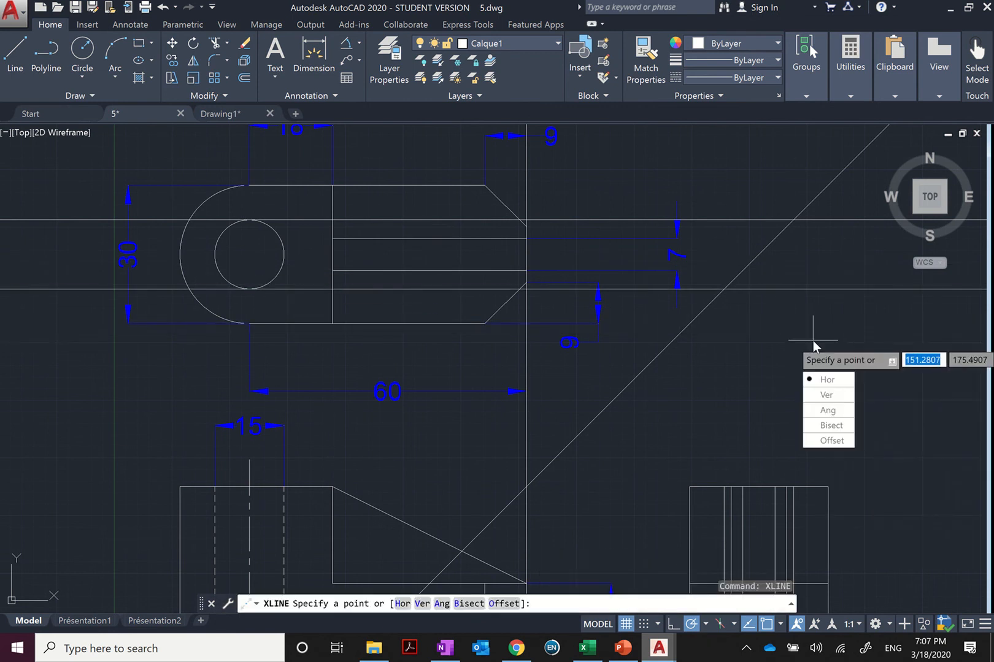
pyautogui.press('Return')
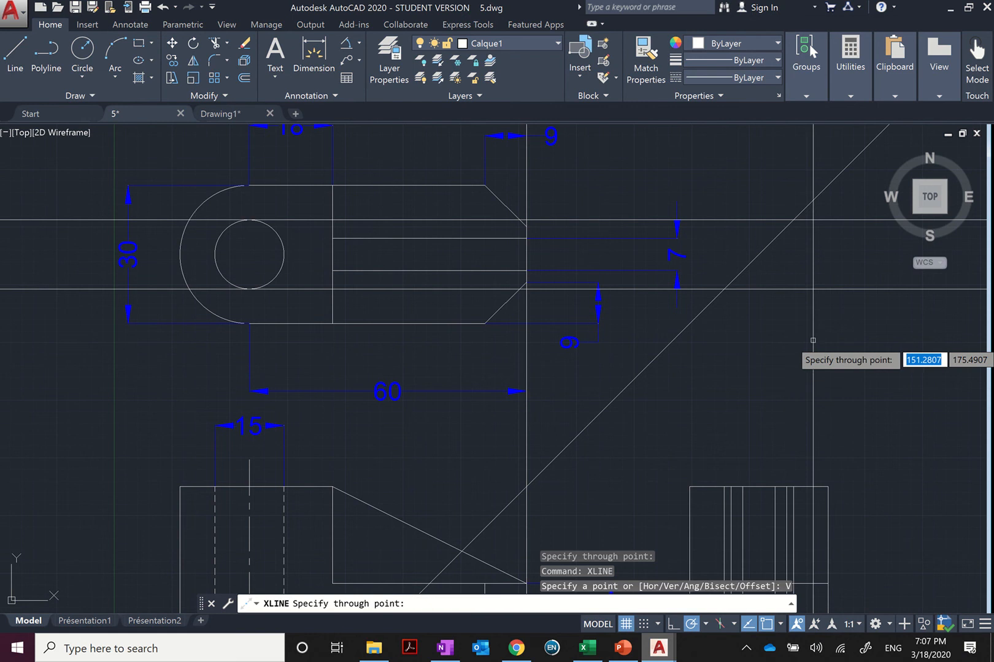
pyautogui.click(724, 290)
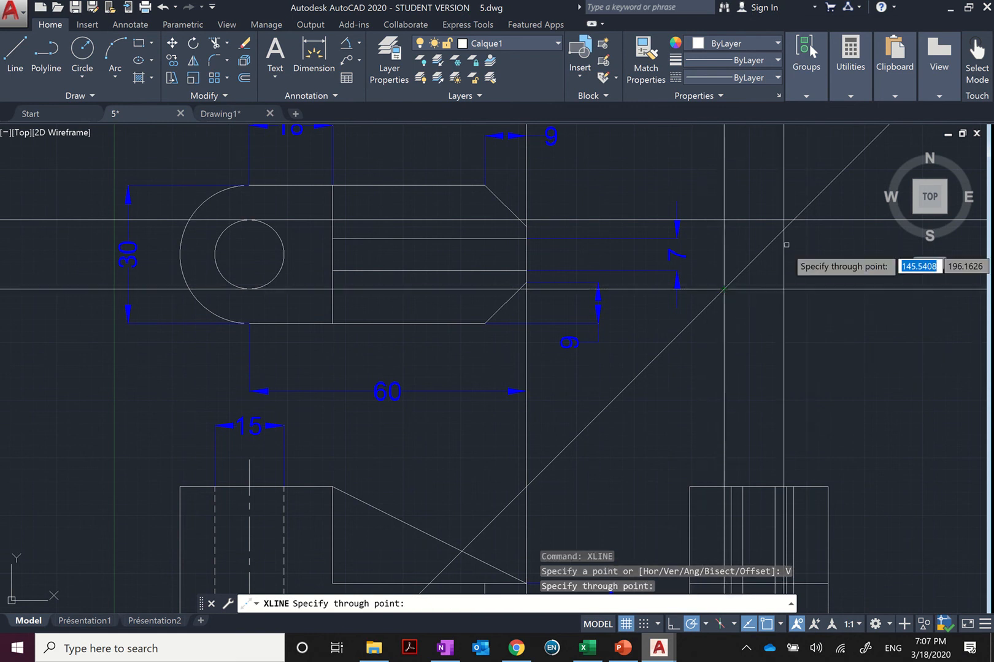
pyautogui.click(800, 220)
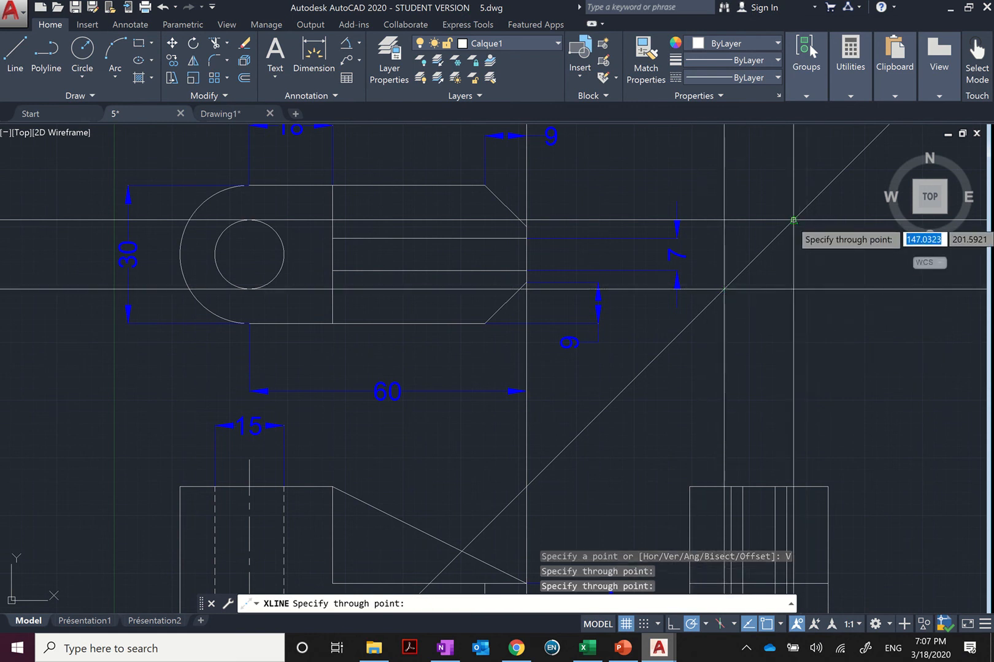
pyautogui.scroll(-3, 769, 310)
pyautogui.scroll(-5, 785, 312)
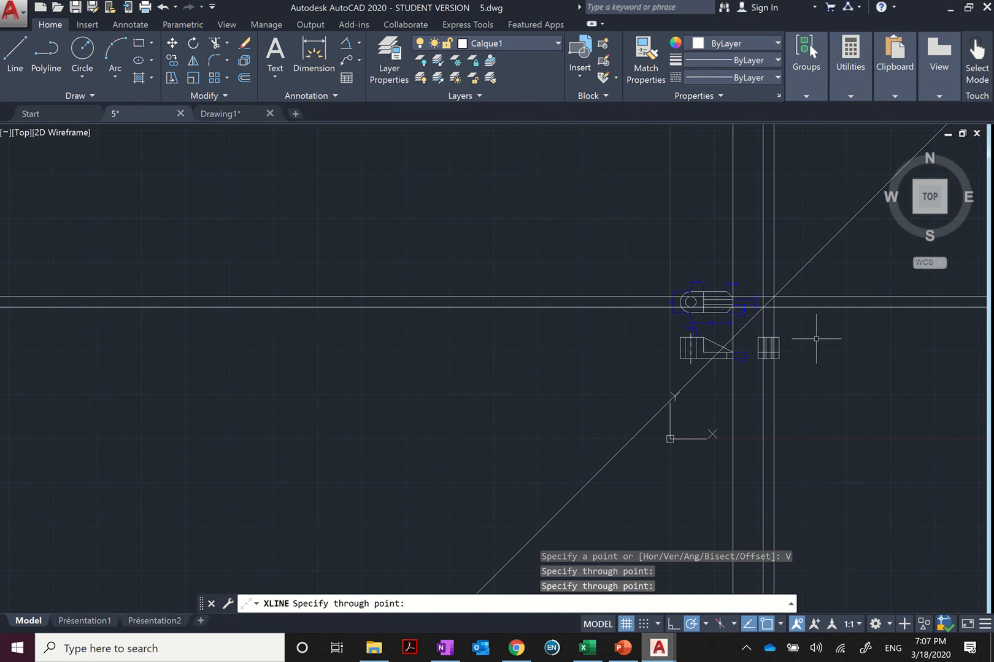
pyautogui.press('Escape')
# - Erase the two vertical construction lines projected from the hole through the side view
pyautogui.scroll(6, 818, 337)
pyautogui.scroll(-4, 818, 337)
pyautogui.scroll(2, 541, 266)
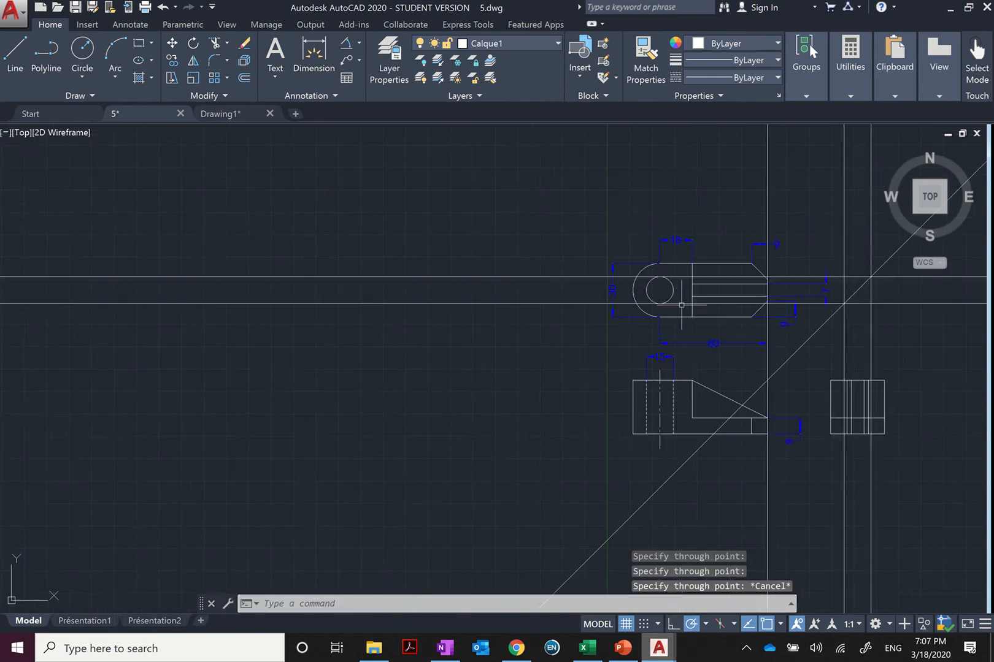
pyautogui.moveTo(922, 361)
pyautogui.mouseDown(button='middle')
pyautogui.moveTo(850, 370)
pyautogui.moveTo(732, 348)
pyautogui.mouseUp(button='middle')
pyautogui.scroll(3, 732, 349)
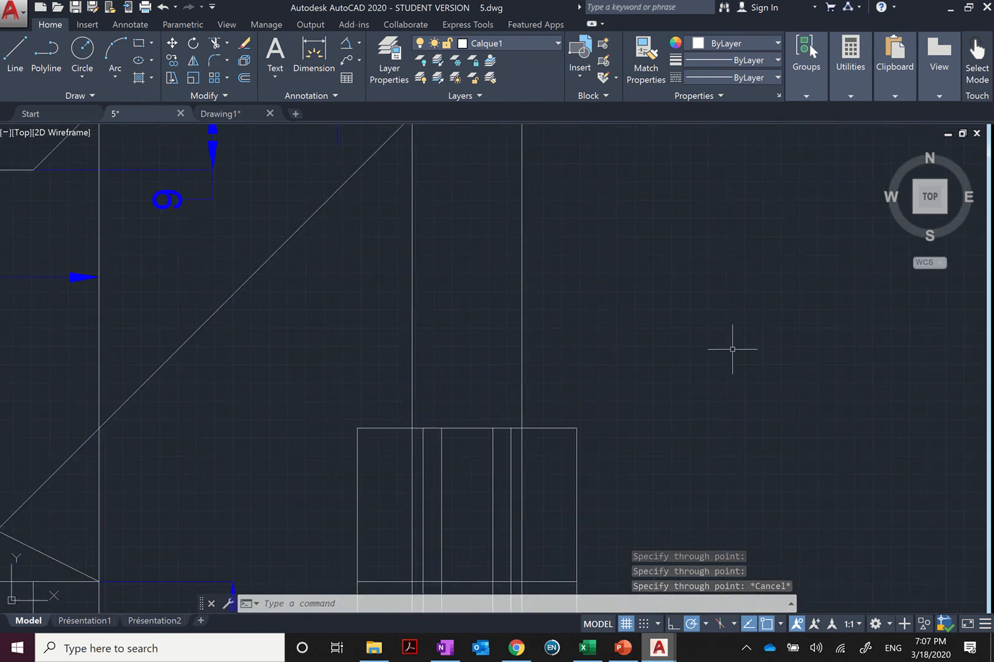
pyautogui.scroll(-2, 713, 342)
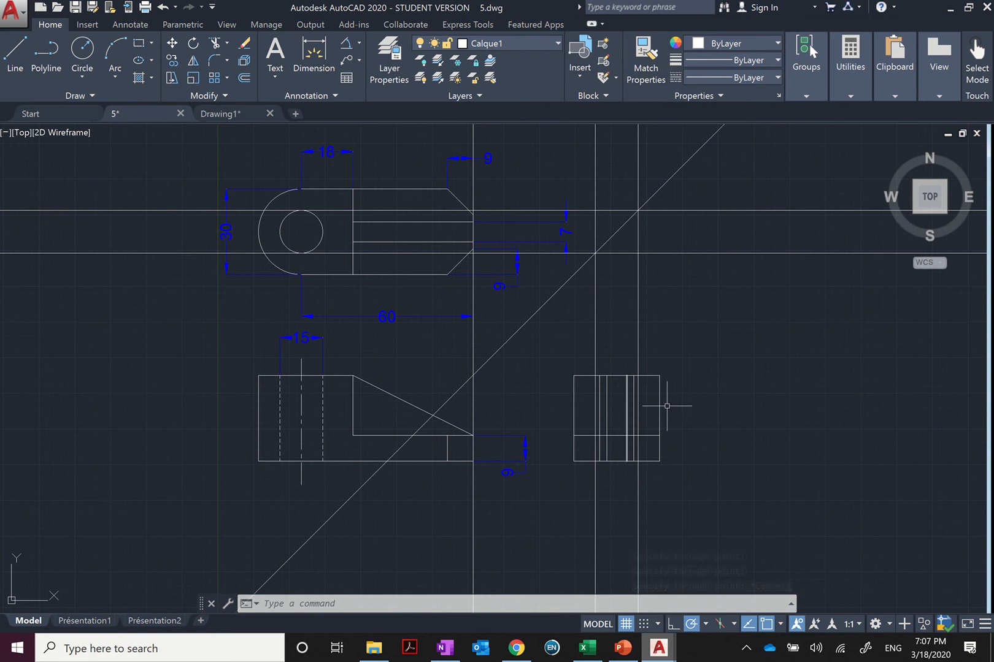
pyautogui.click(638, 307)
pyautogui.click(595, 310)
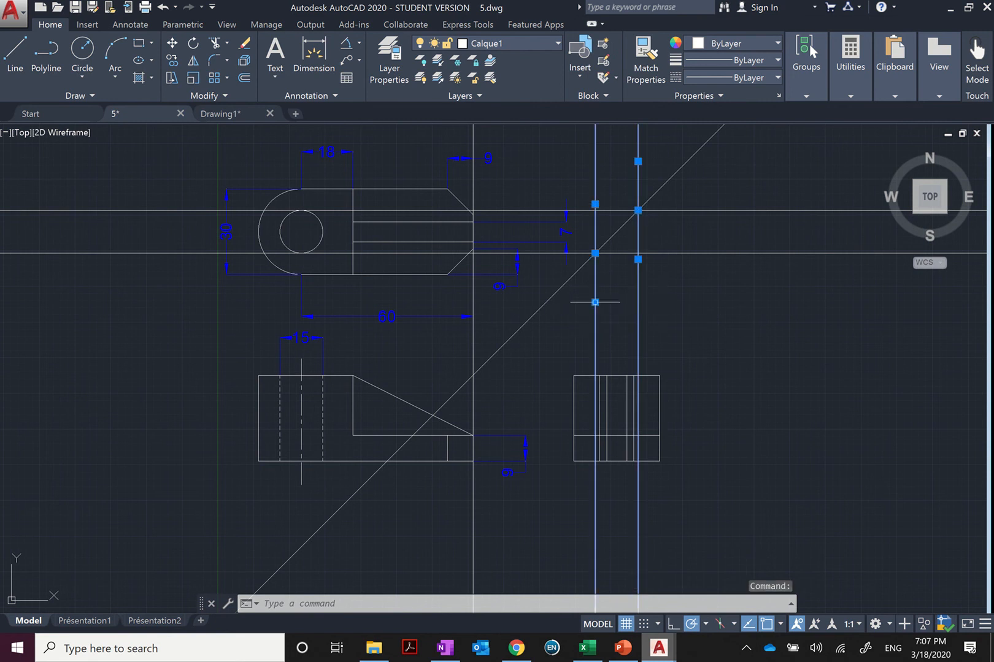
pyautogui.click(676, 304)
pyautogui.click(589, 323)
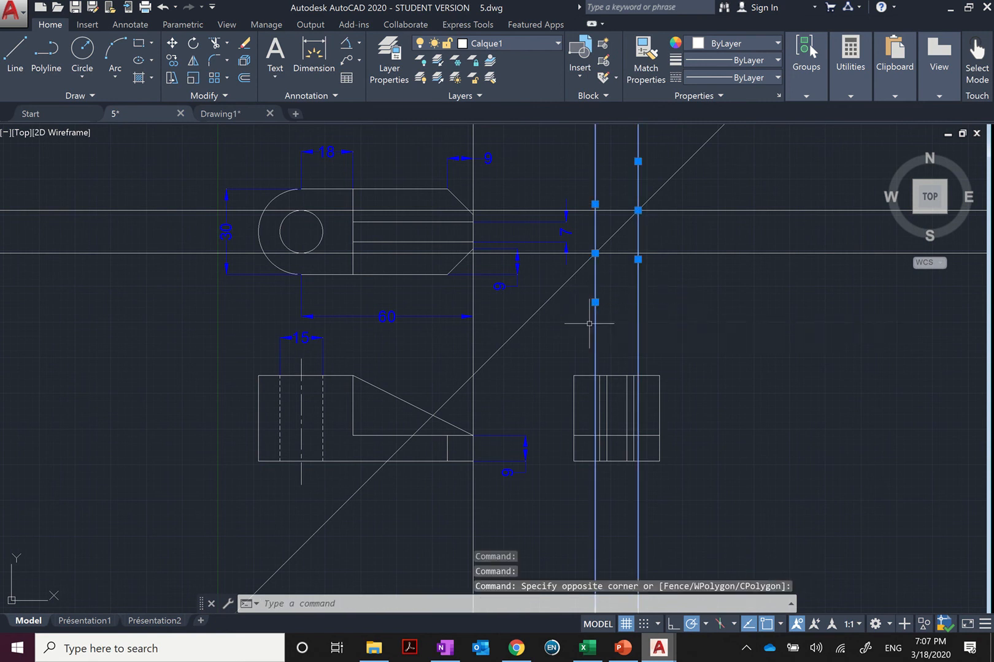
pyautogui.press('Delete')
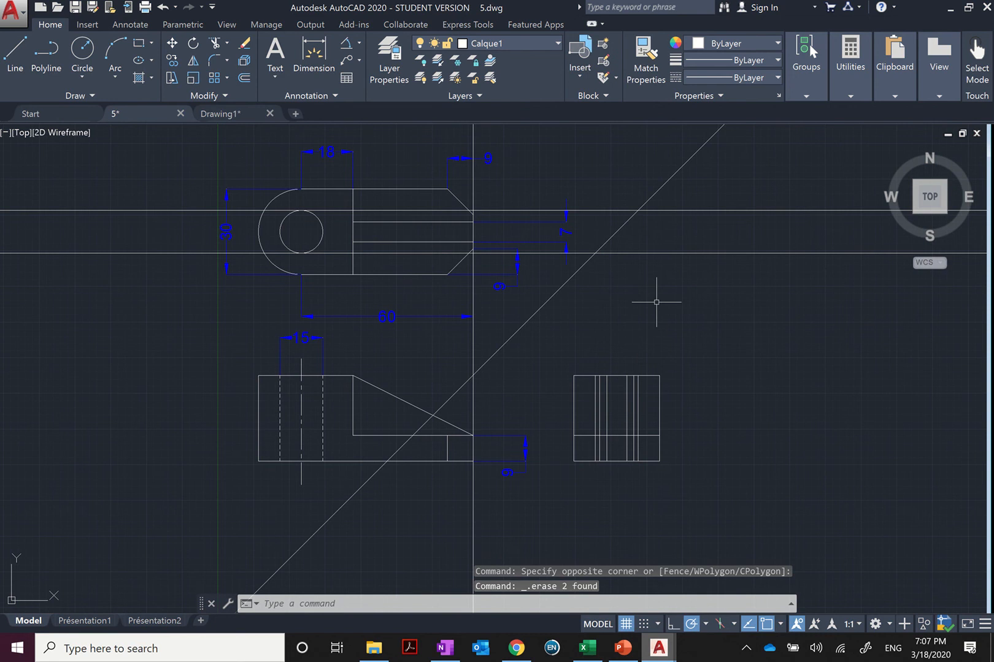
# - Use LAYMCH to match the side view's two hole edge lines to the layer of the front view's dashed hole line
pyautogui.write('L')
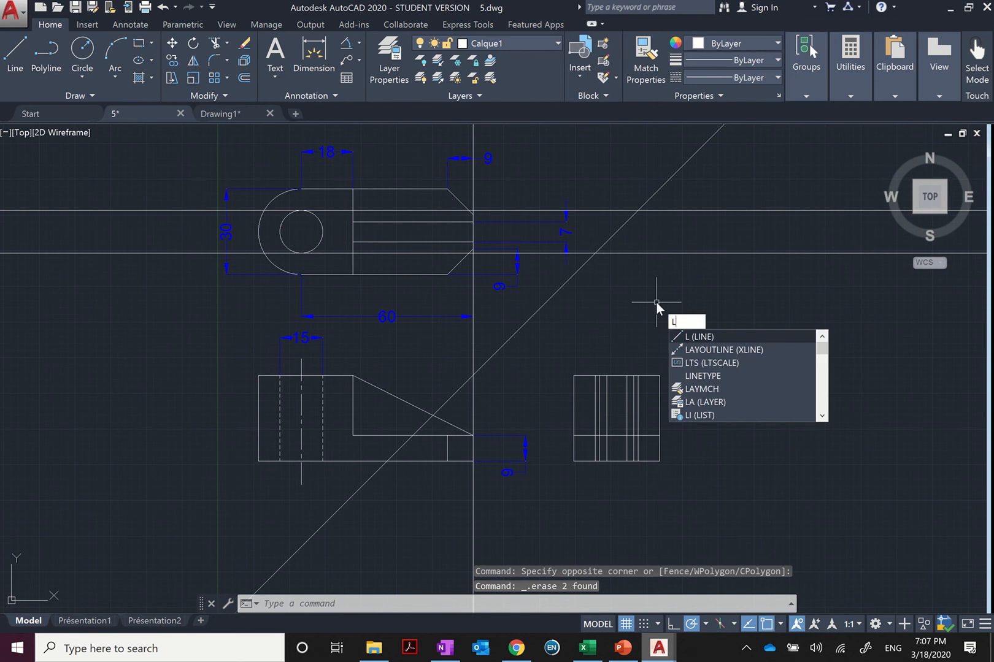
pyautogui.press('Down')
pyautogui.press('Down')
pyautogui.press('Down')
pyautogui.press('Down')
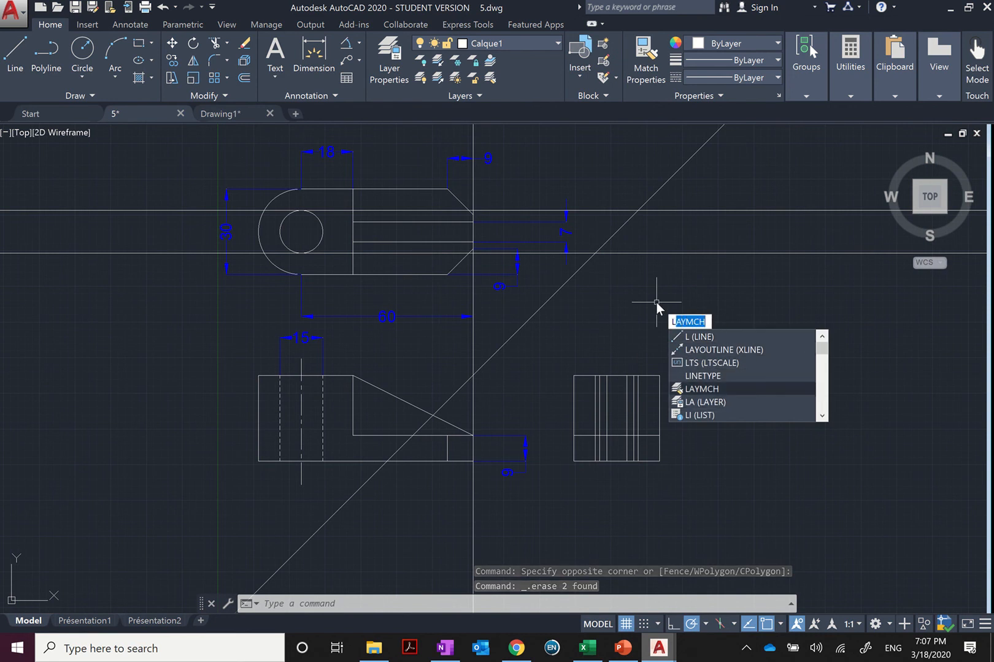
pyautogui.press('Return')
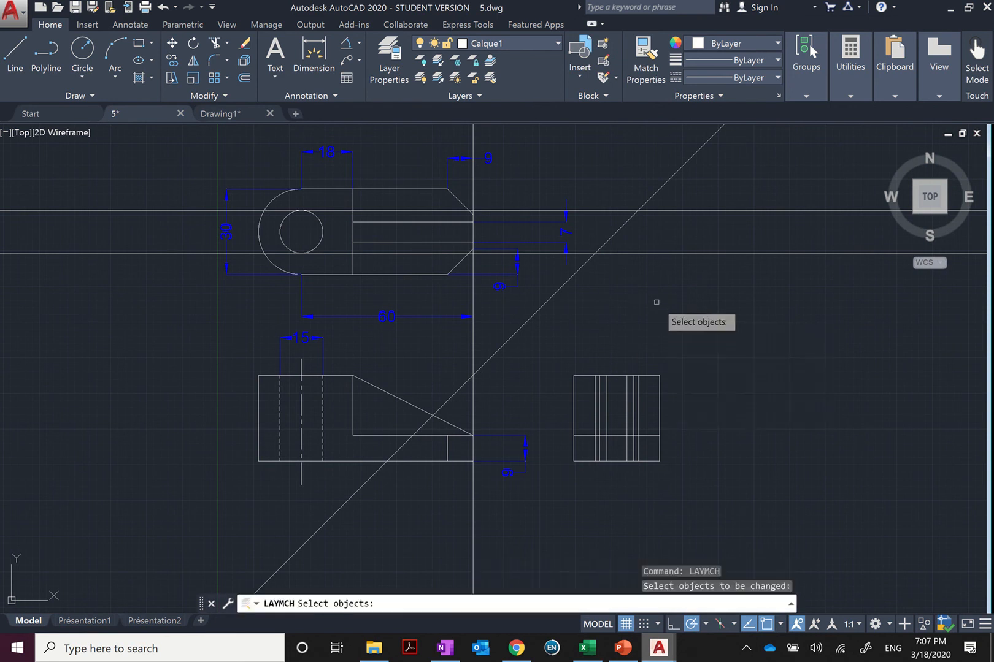
pyautogui.scroll(2, 636, 344)
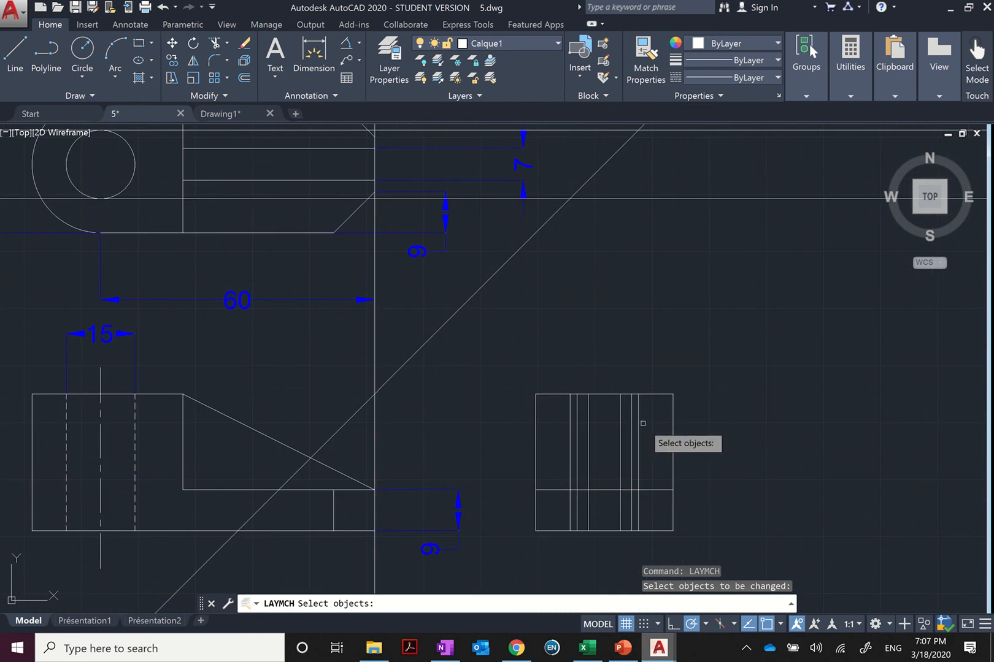
pyautogui.click(638, 423)
pyautogui.click(570, 438)
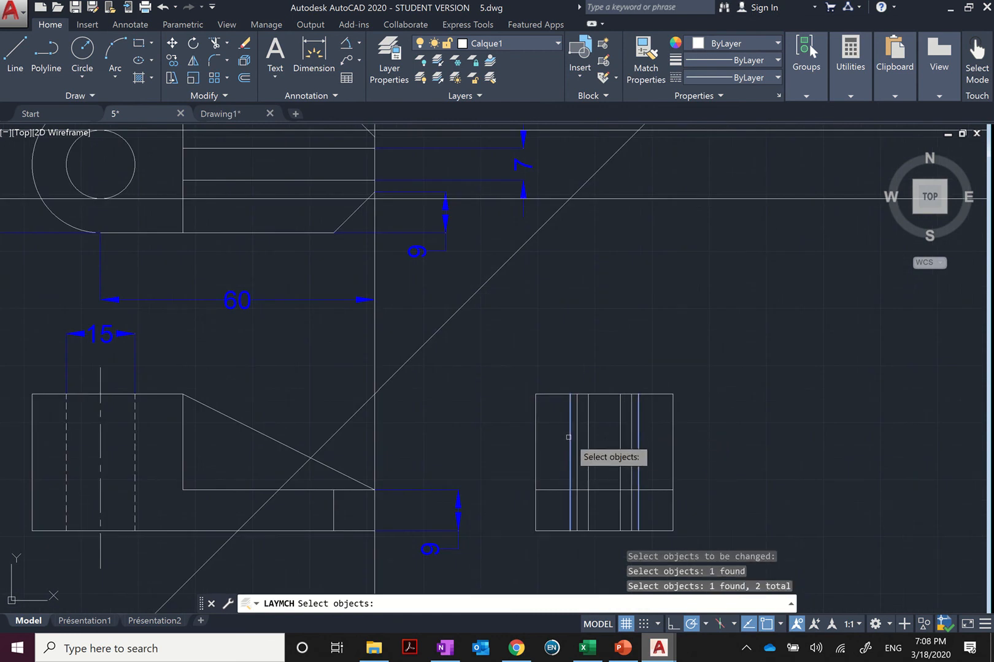
pyautogui.press('Return')
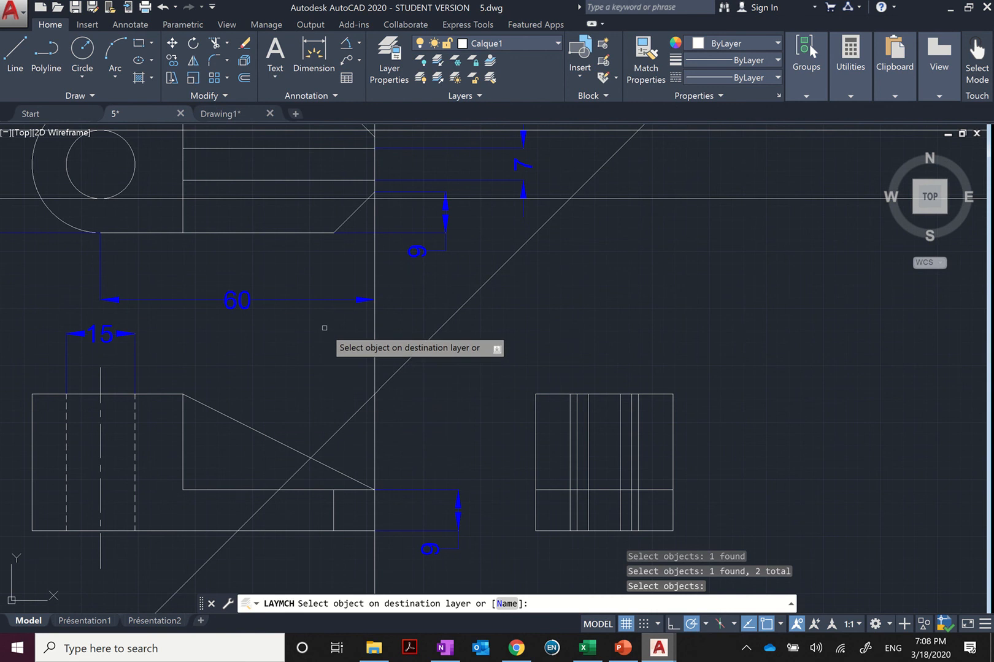
pyautogui.click(135, 438)
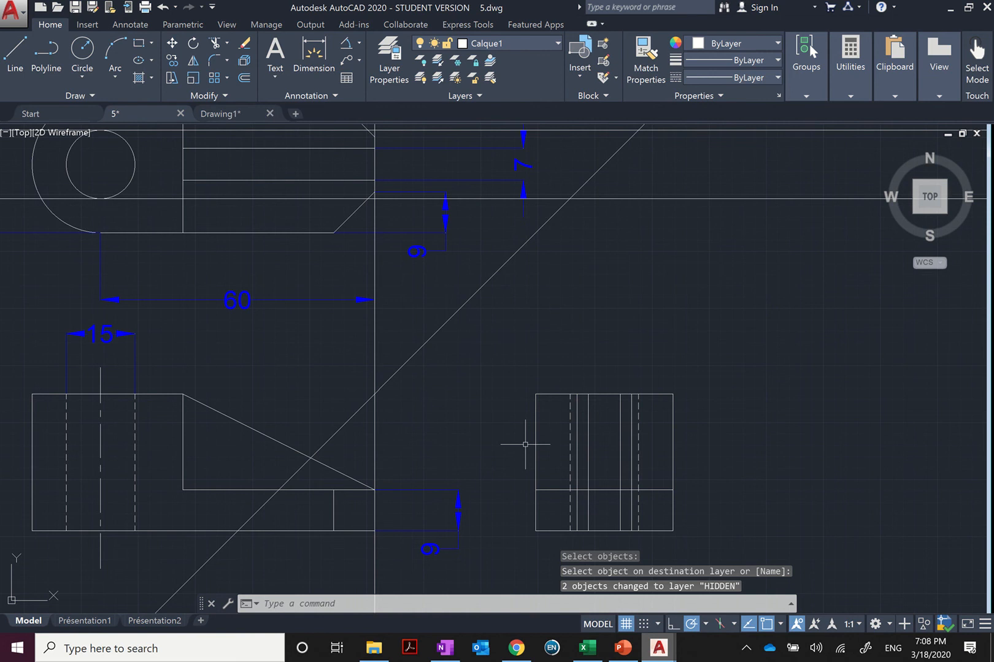
# - Erase the two horizontal construction lines running through the top view's hole quadrants
pyautogui.scroll(-2, 525, 444)
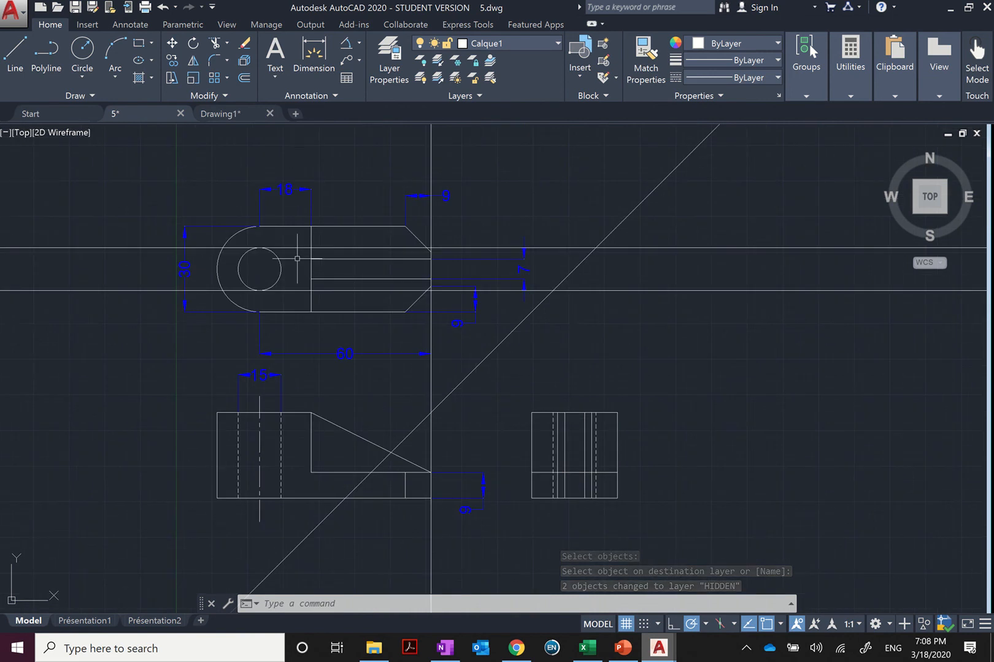
pyautogui.click(672, 311)
pyautogui.click(670, 238)
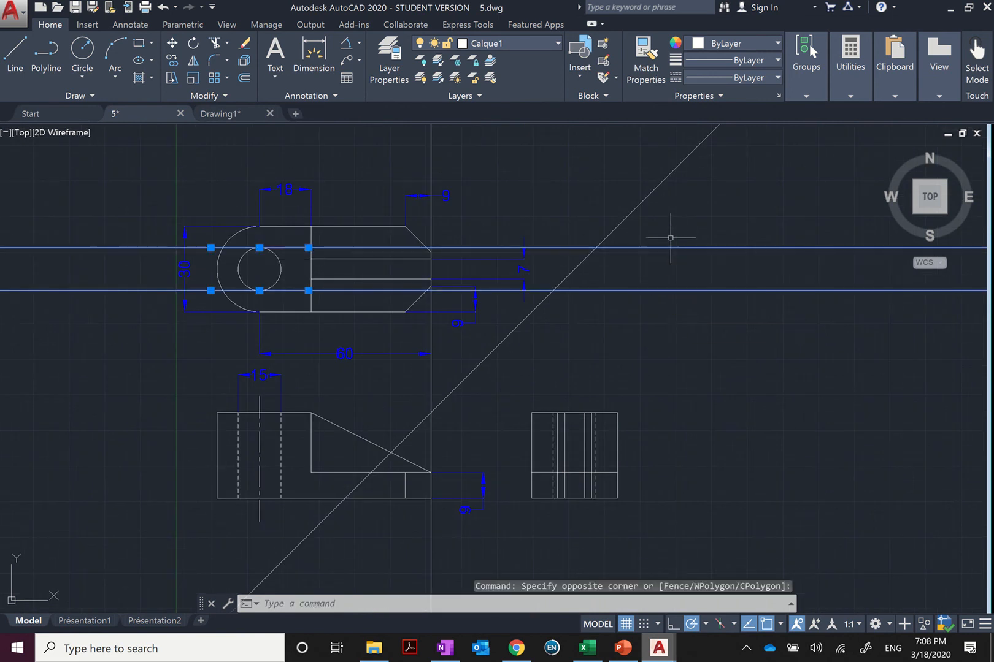
pyautogui.press('Delete')
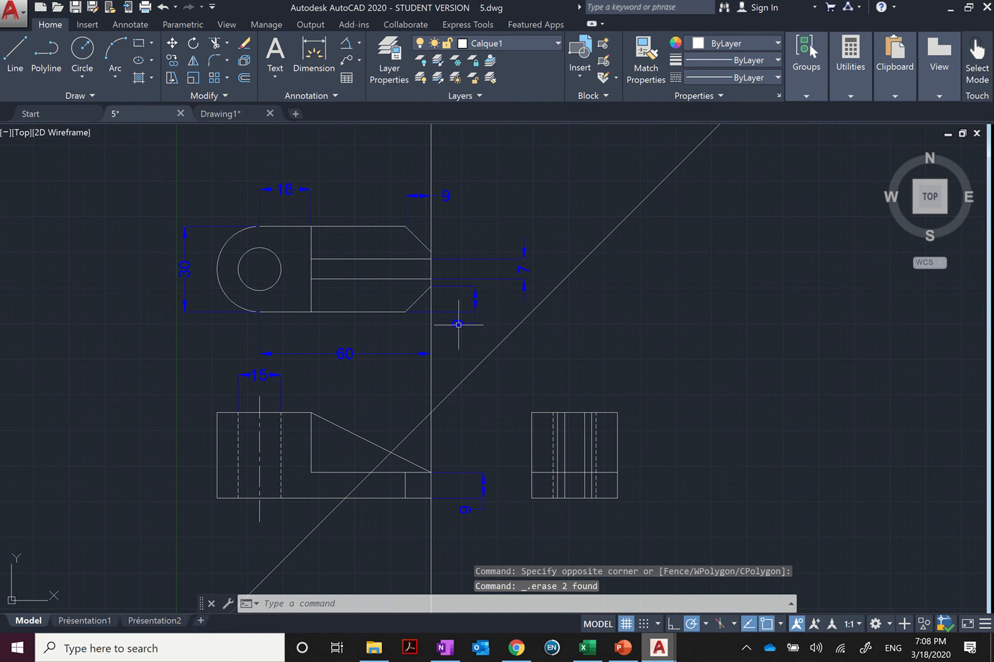
# - Trim the side view's two innermost vertical lines below its inner horizontal line, using that line as the cutting edge
pyautogui.scroll(2, 450, 301)
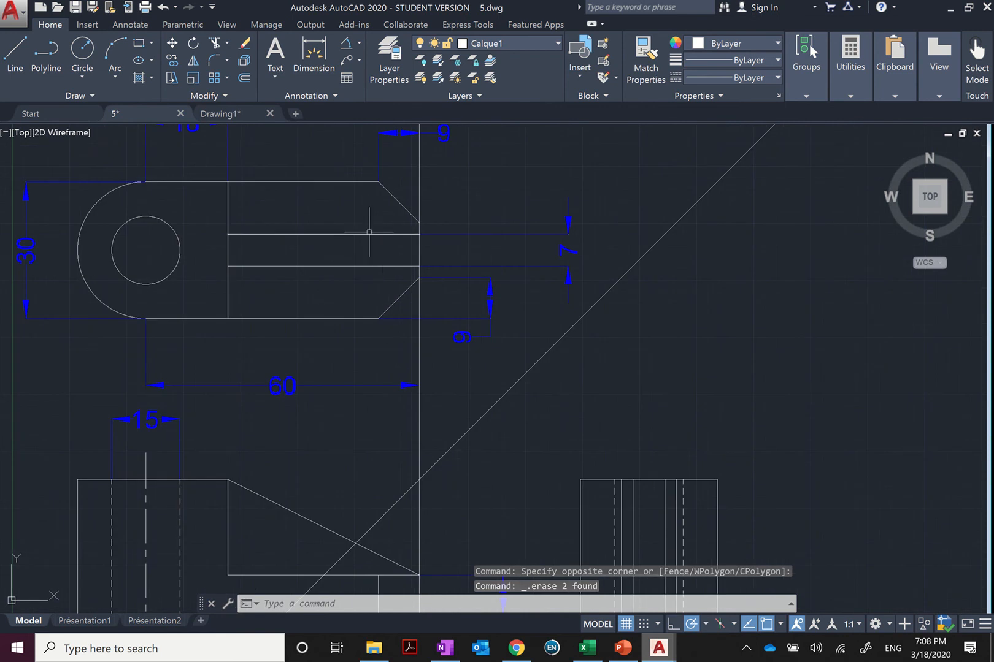
pyautogui.scroll(-2, 674, 396)
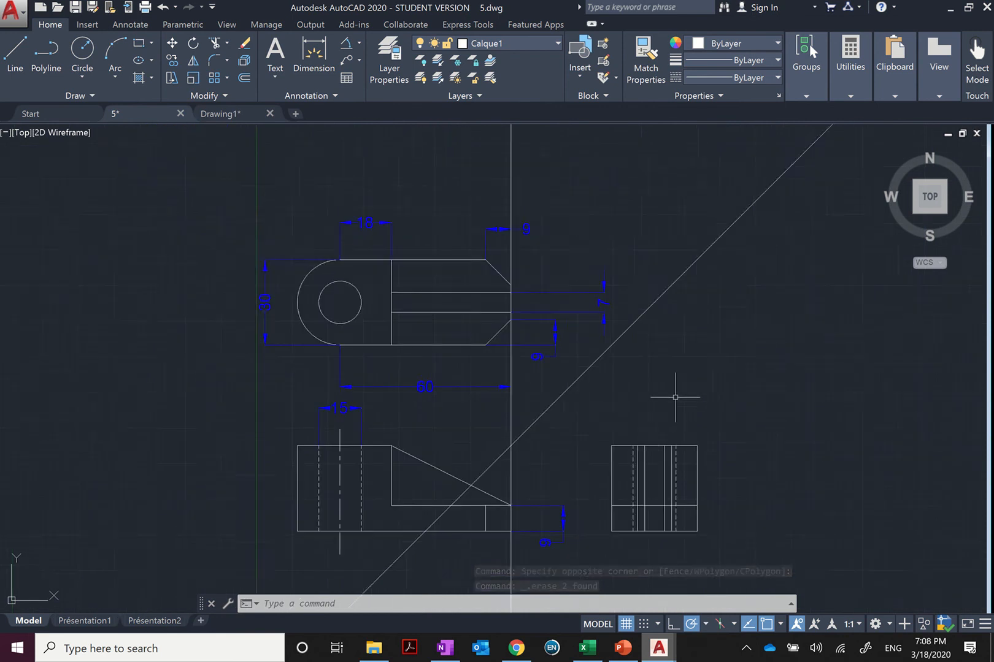
pyautogui.moveTo(674, 395); pyautogui.dragTo(659, 299, button='middle')
pyautogui.scroll(2, 665, 328)
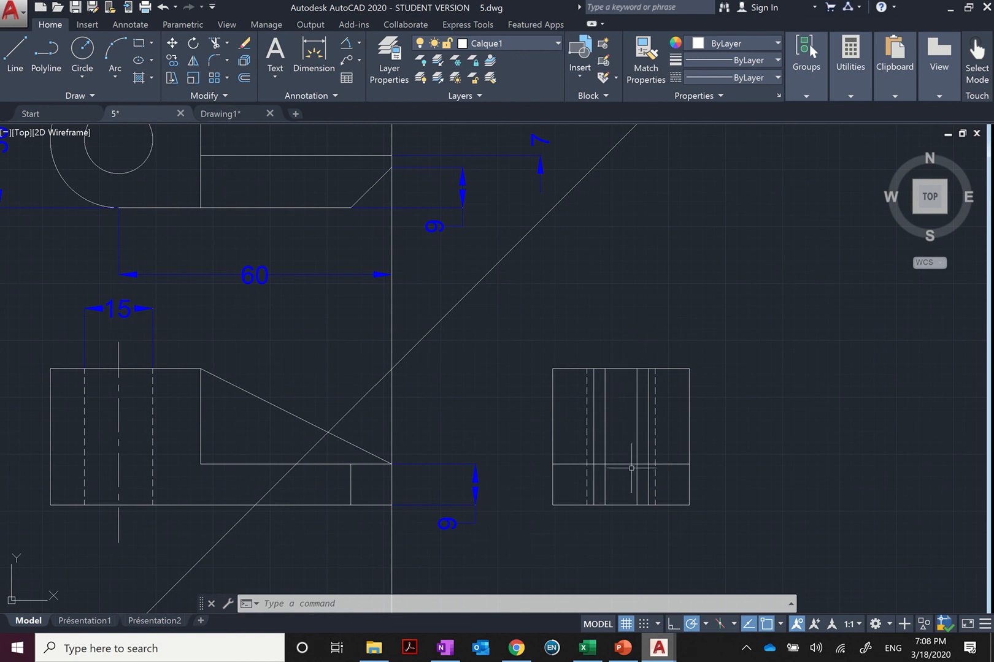
pyautogui.write('trim')
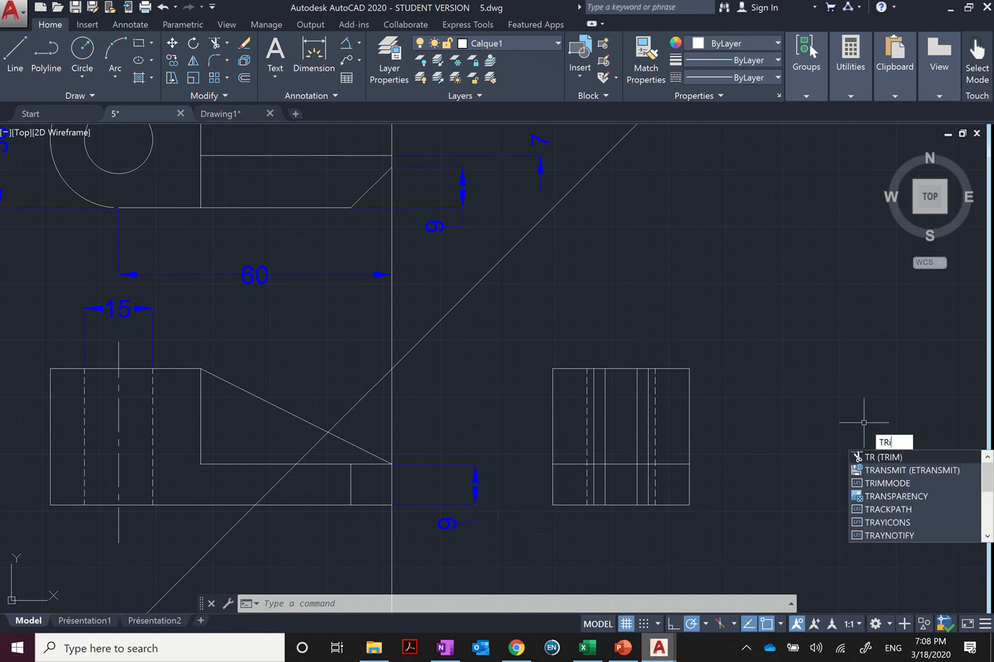
pyautogui.press('Return')
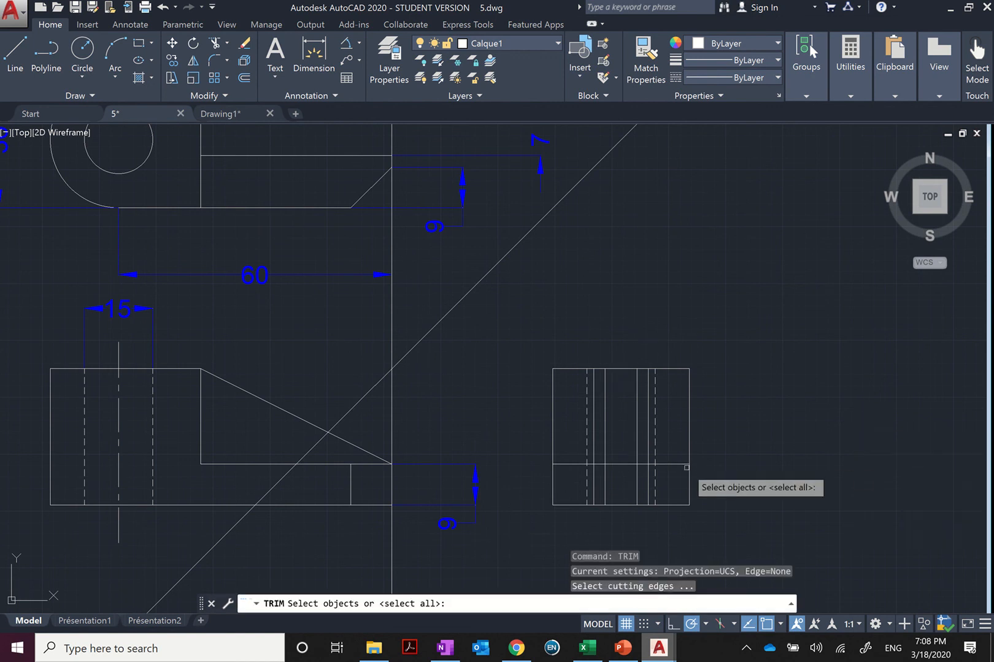
pyautogui.click(676, 464)
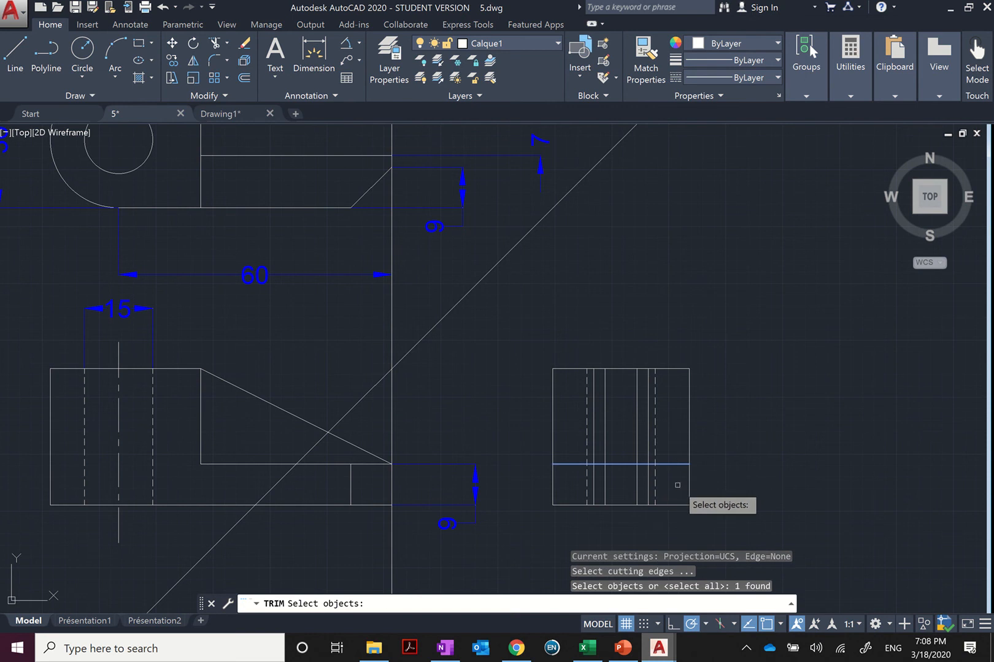
pyautogui.press('Return')
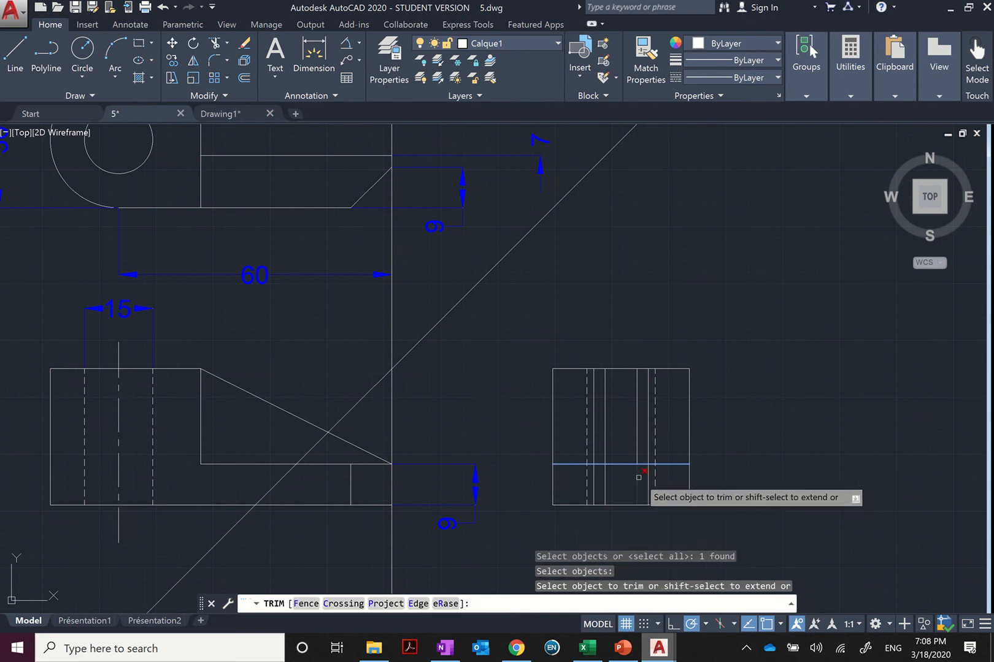
pyautogui.click(607, 483)
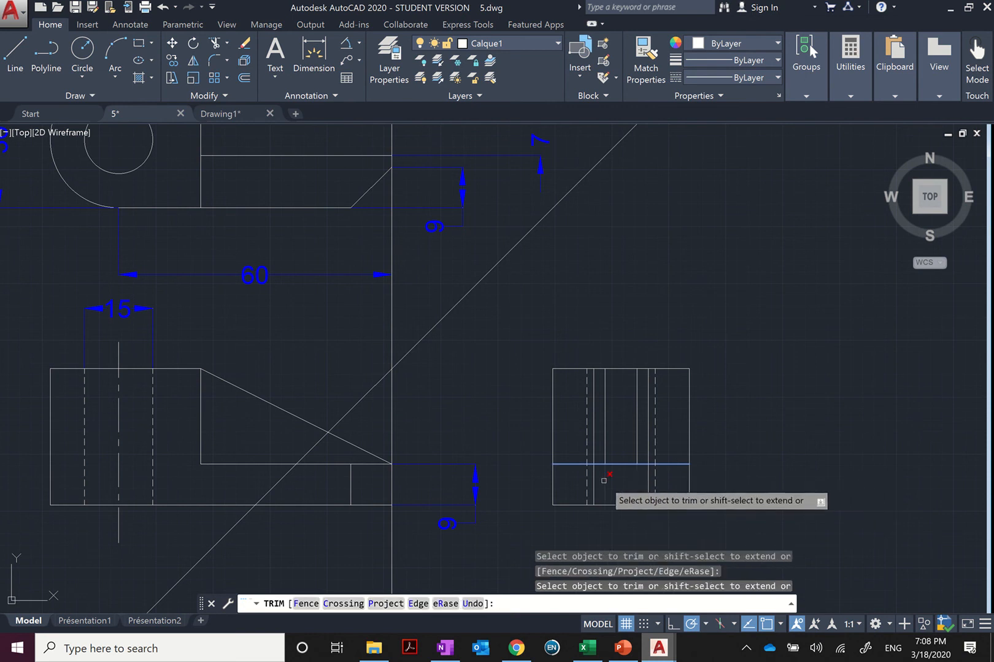
pyautogui.rightClick(763, 389)
pyautogui.click(777, 399)
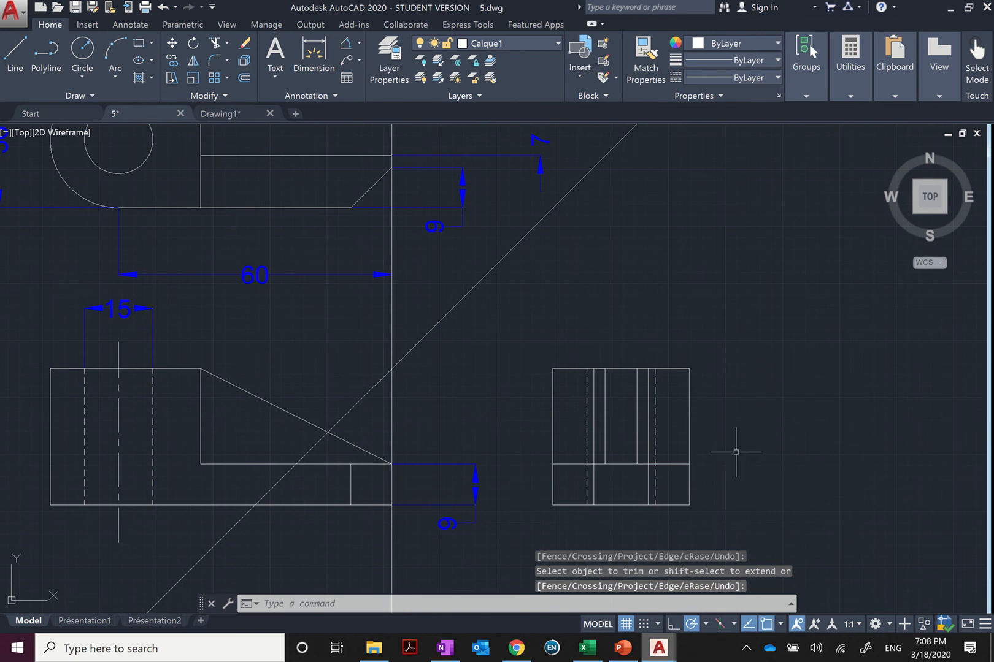
pyautogui.scroll(3, 736, 452)
pyautogui.scroll(-3, 732, 454)
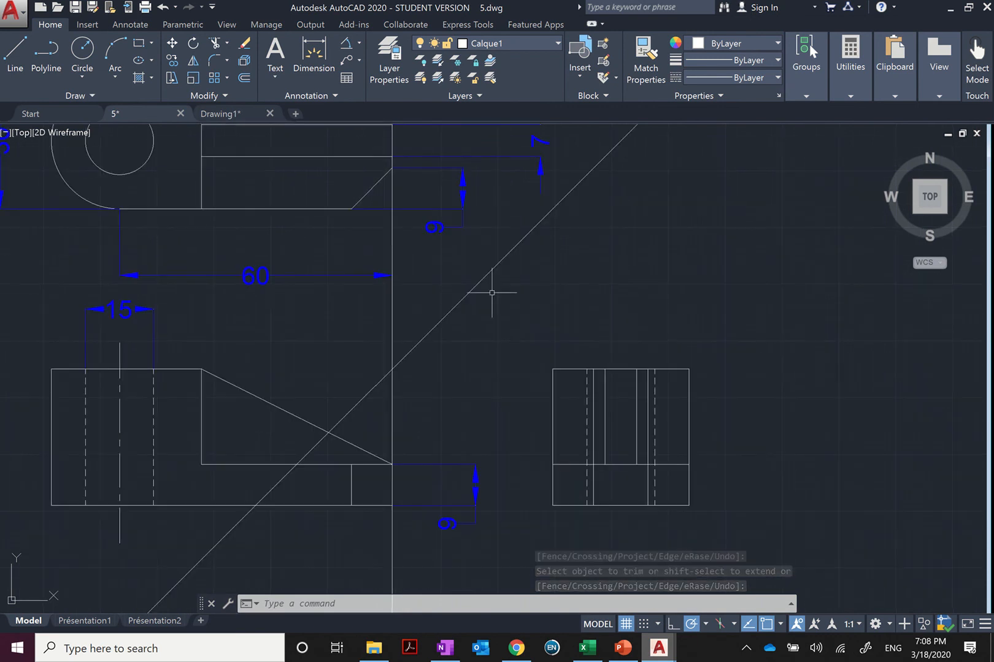
pyautogui.scroll(-2, 412, 367)
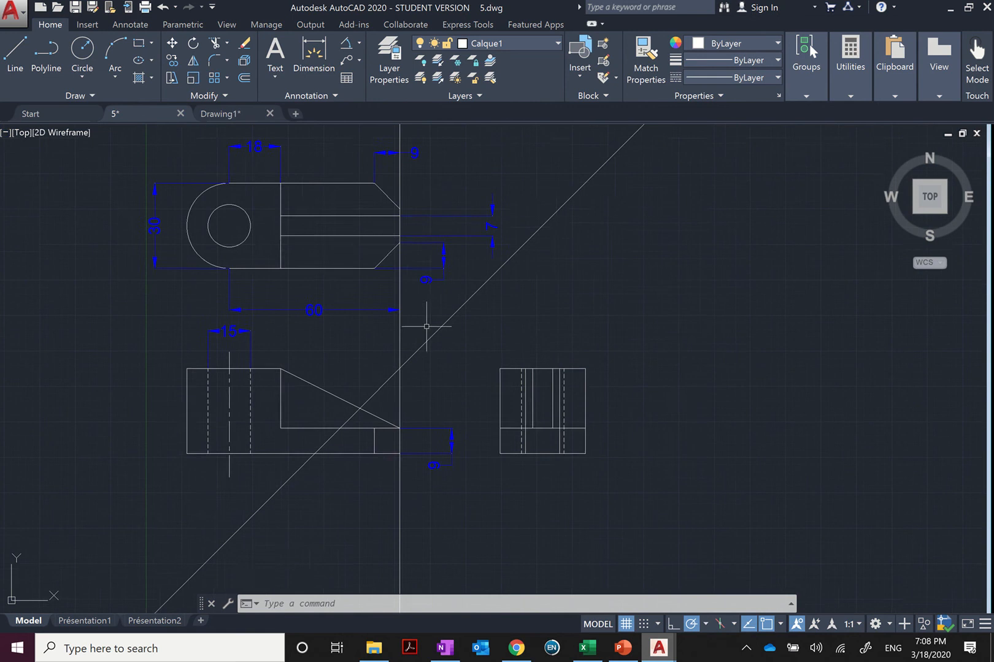
pyautogui.moveTo(424, 273); pyautogui.dragTo(423, 314, button='middle')
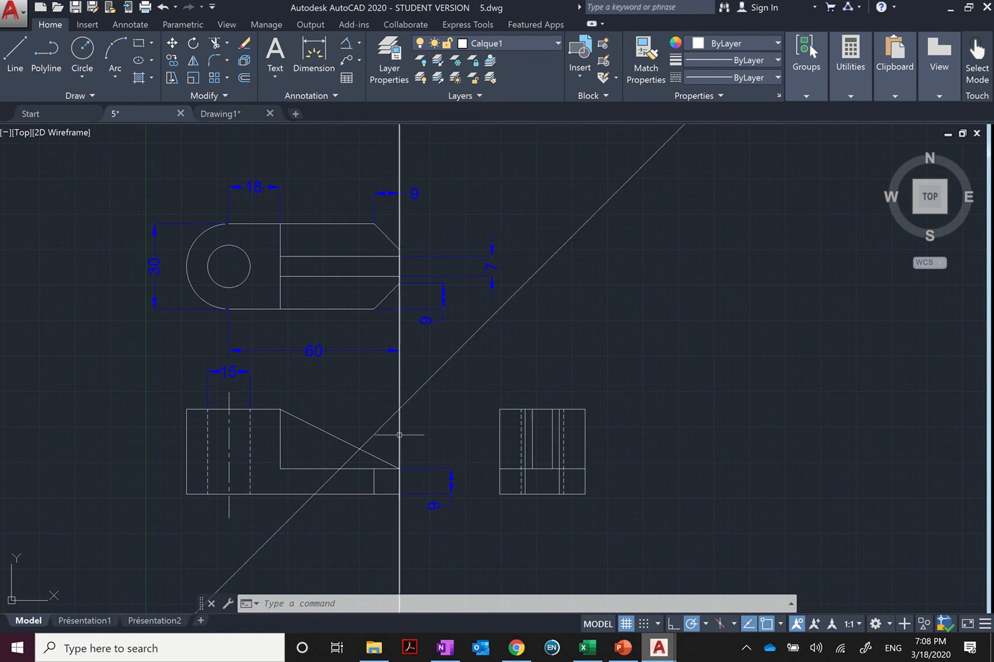
pyautogui.scroll(3, 616, 471)
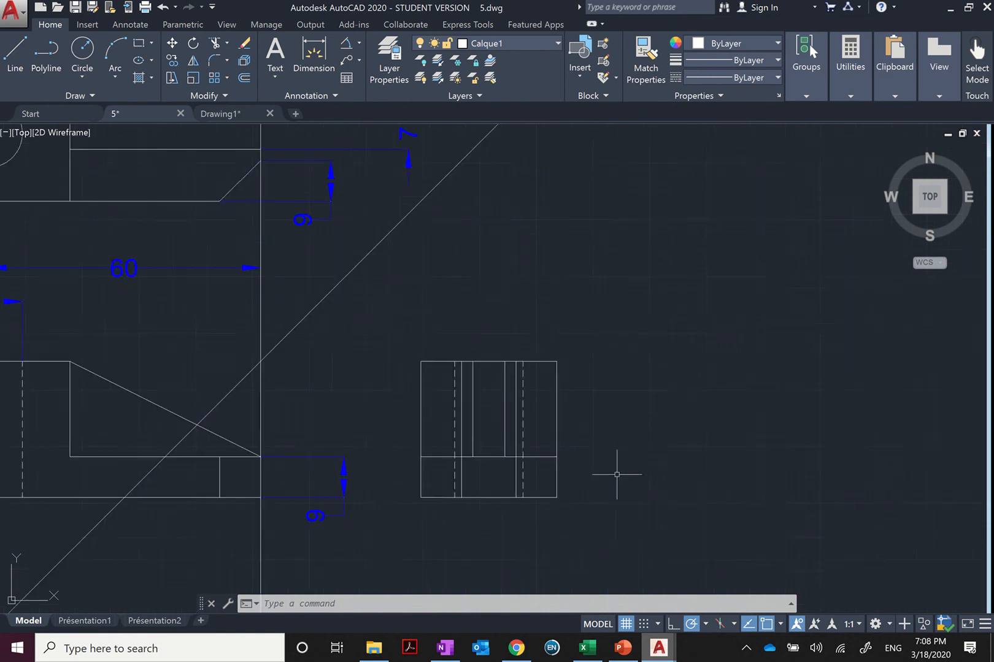
# - Trim the side view's two vertical lines just inside the dashed lines, removing their portions above the inner horizontal line
pyautogui.scroll(1, 668, 411)
pyautogui.scroll(-2, 667, 410)
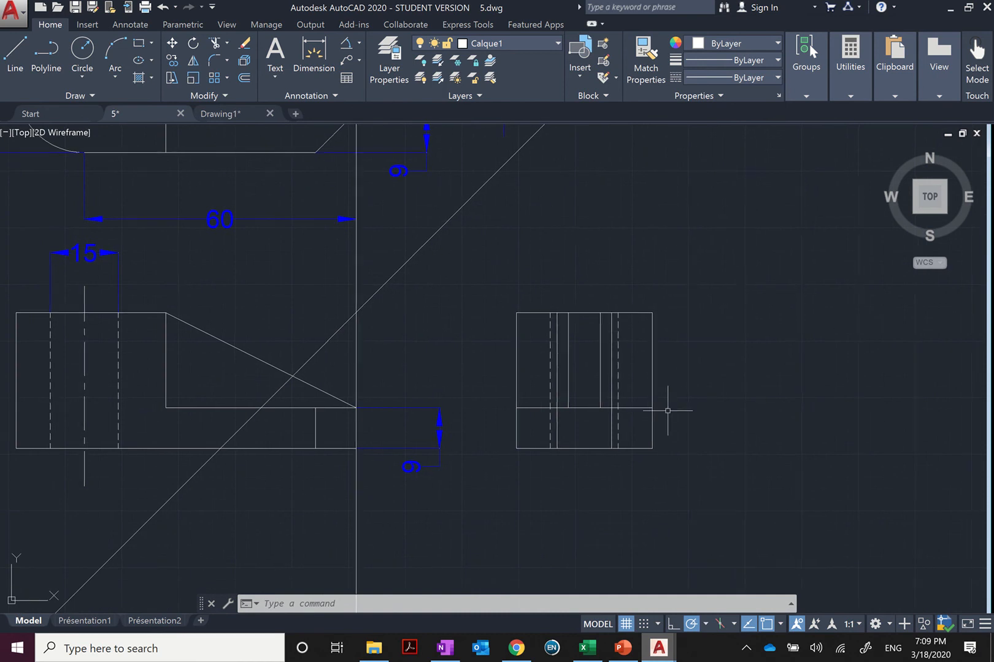
pyautogui.write('trim')
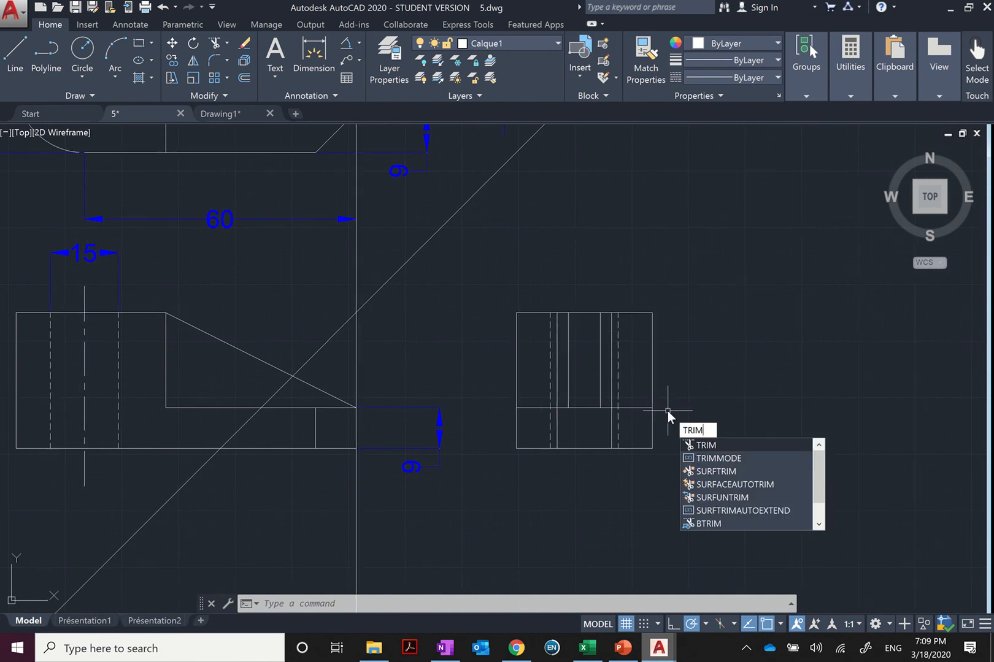
pyautogui.press('Return')
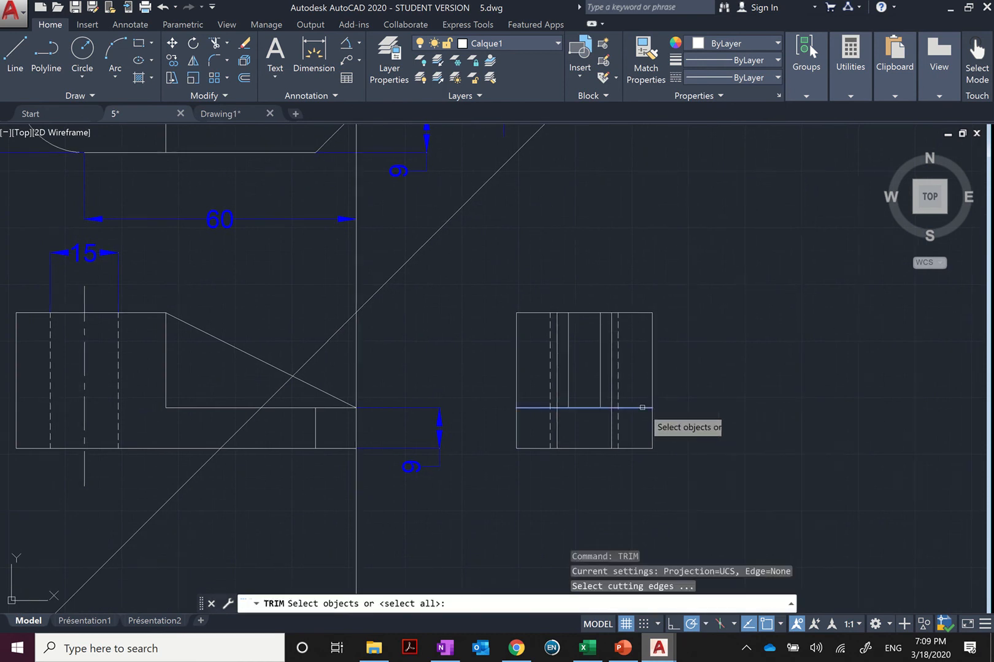
pyautogui.click(642, 407)
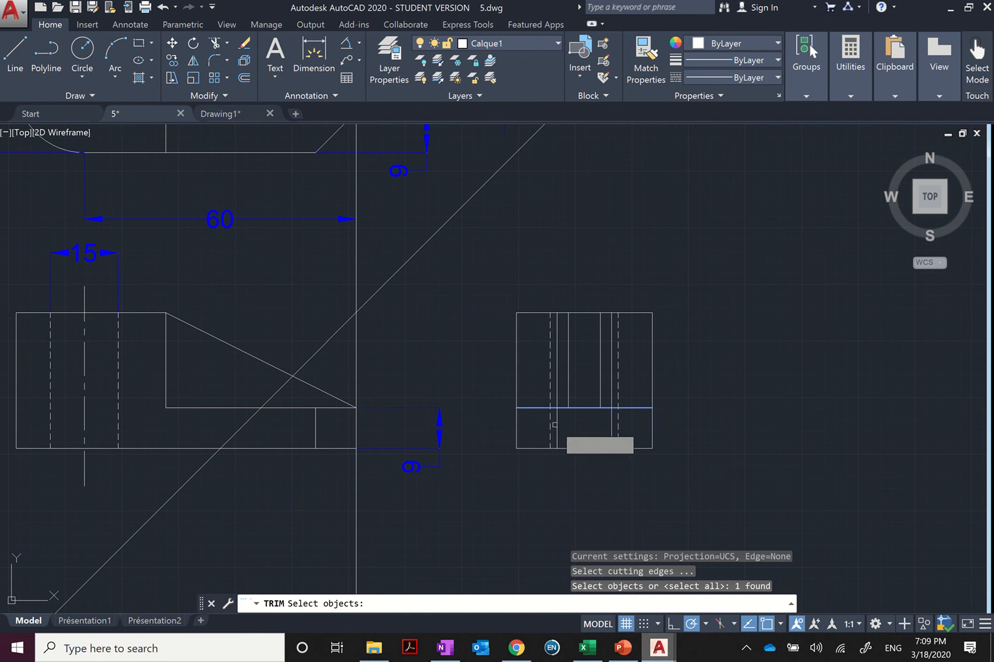
pyautogui.click(556, 379)
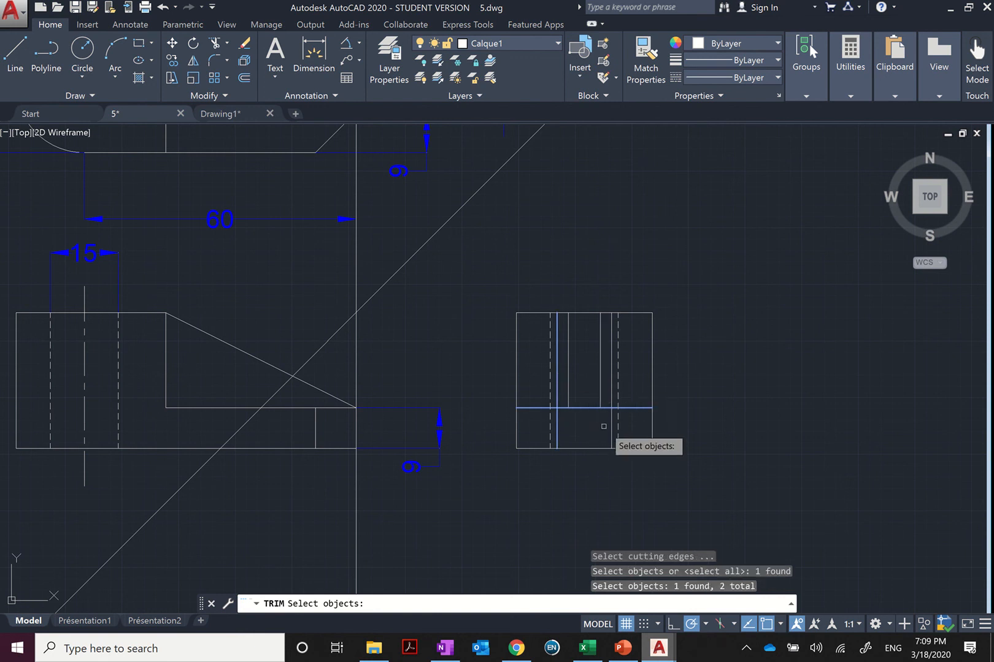
pyautogui.press('Return')
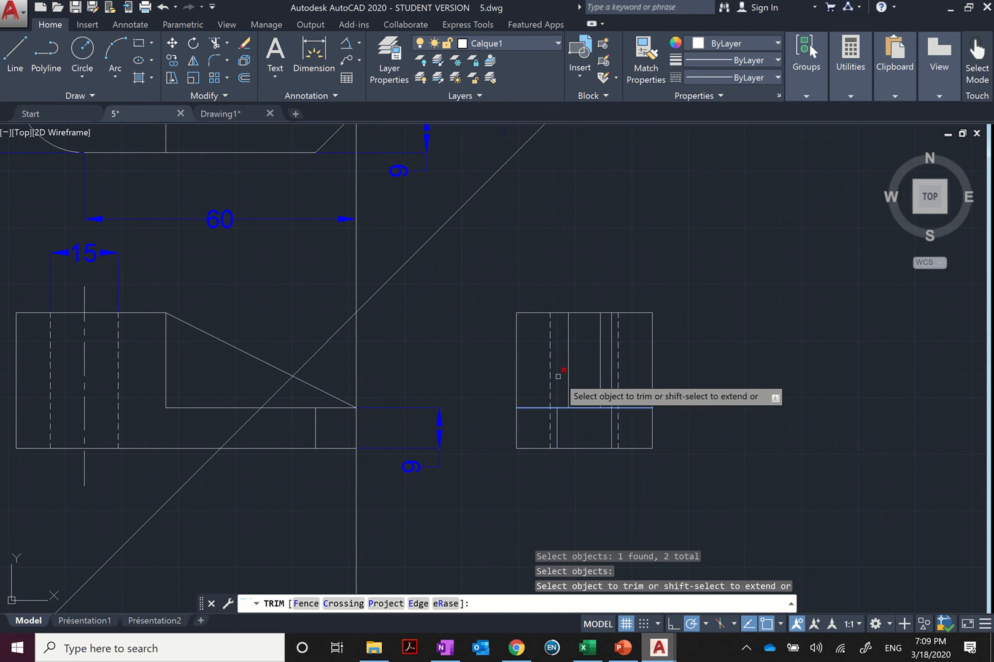
pyautogui.click(558, 376)
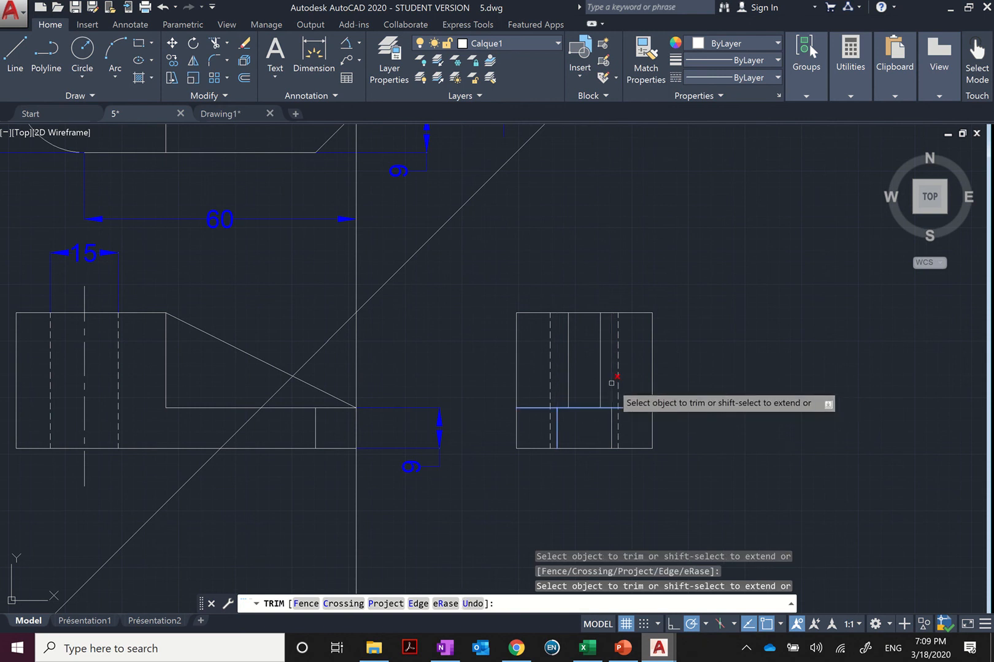
pyautogui.rightClick(736, 334)
pyautogui.click(745, 336)
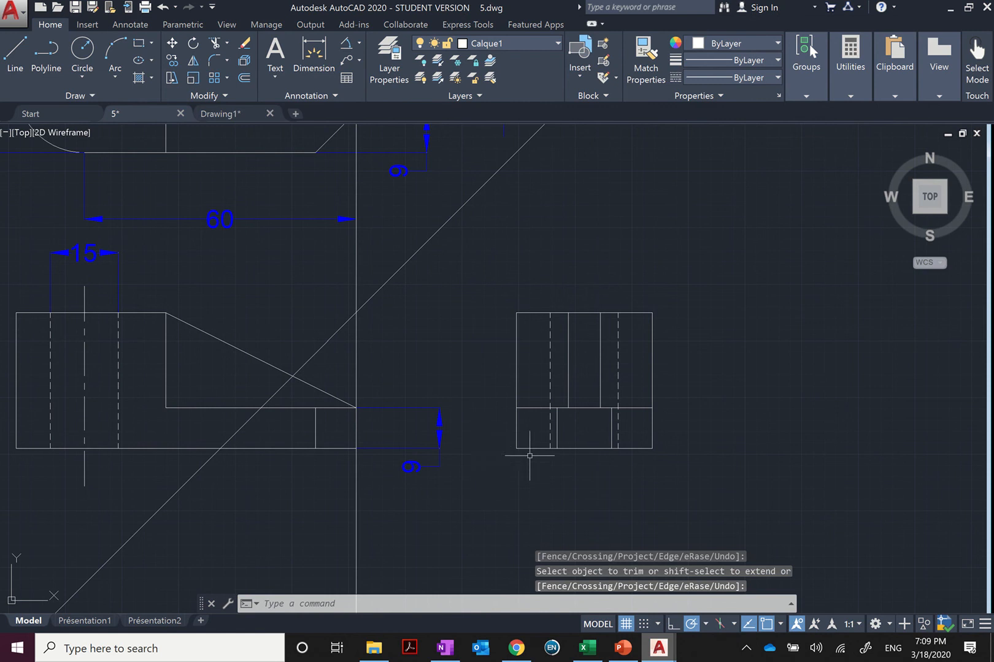
# - Erase the 45-degree projection line and the vertical construction line passing through the views' end edge
pyautogui.scroll(-1, 529, 455)
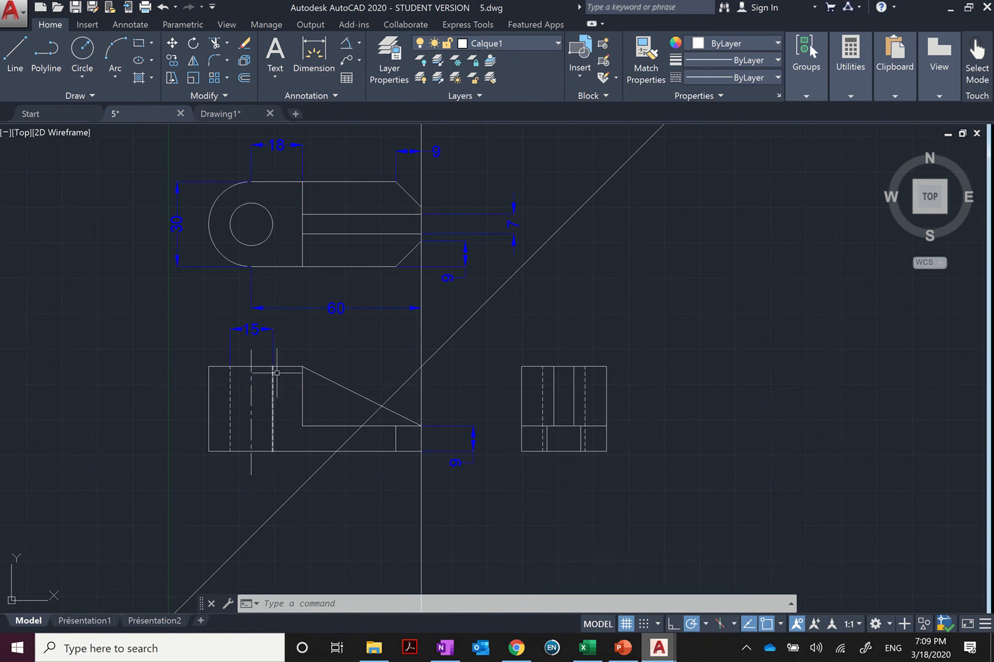
pyautogui.scroll(2, 587, 401)
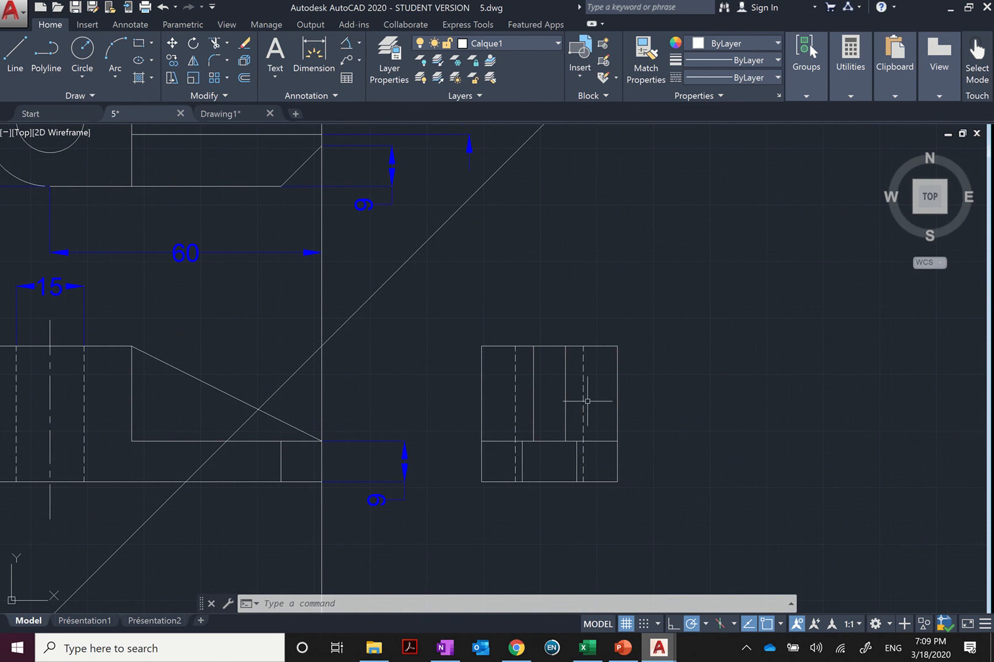
pyautogui.scroll(-2, 587, 401)
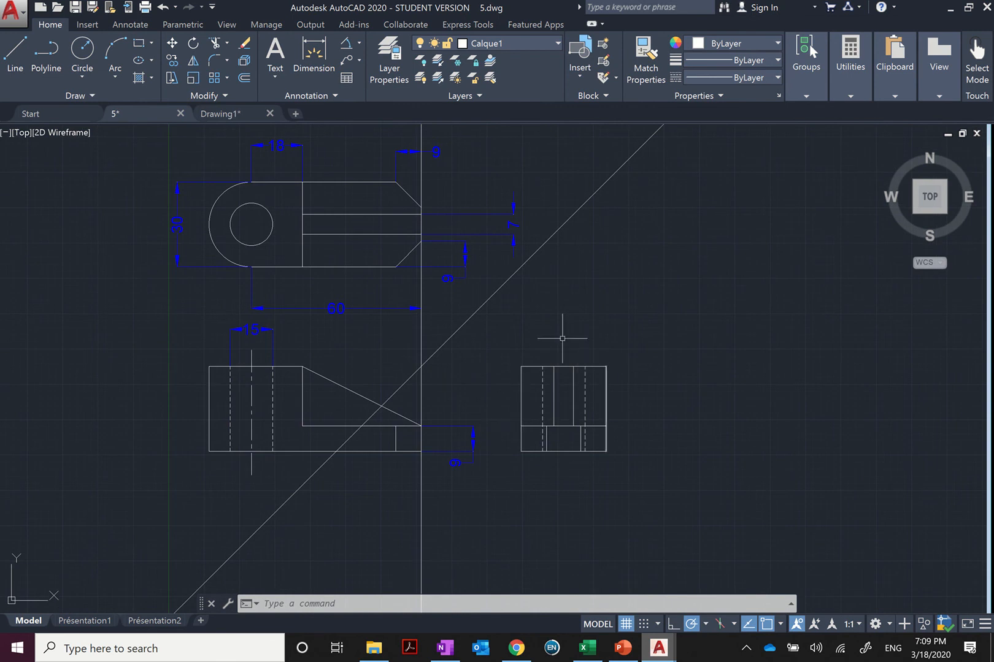
pyautogui.click(446, 384)
pyautogui.click(411, 356)
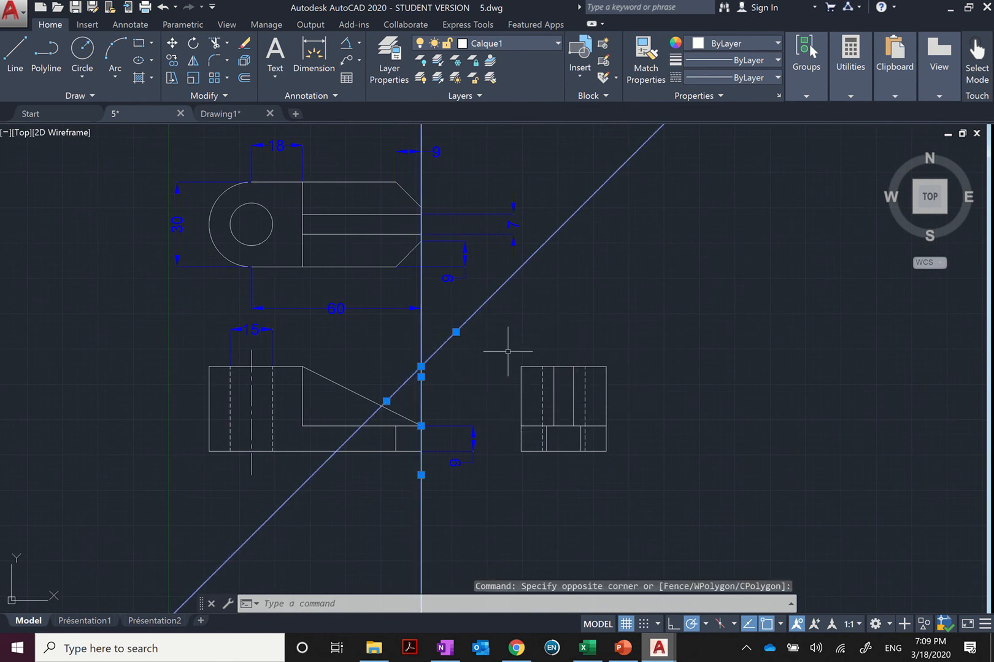
pyautogui.press('Delete')
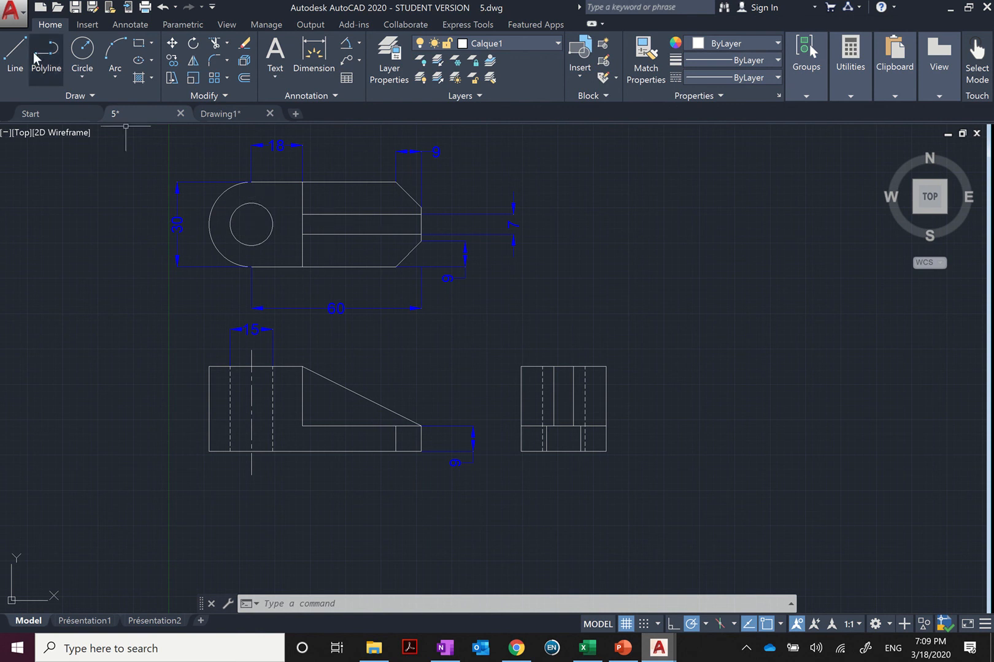
# - Make CENTER the current layer and draw a horizontal centerline through the top view's hole, extending slightly past the circle on both sides
pyautogui.click(517, 44)
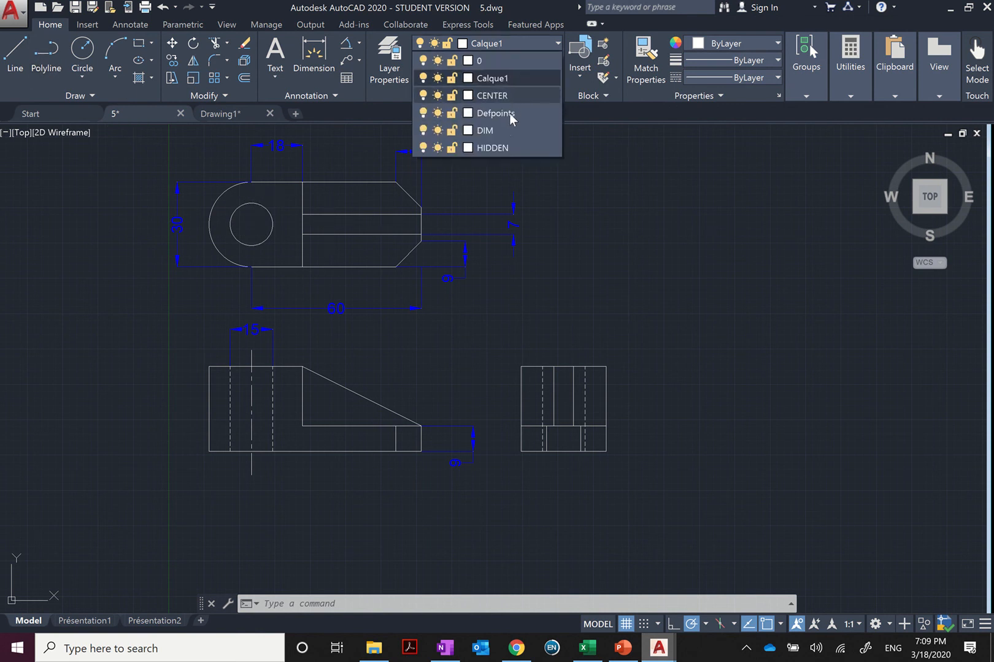
pyautogui.click(498, 95)
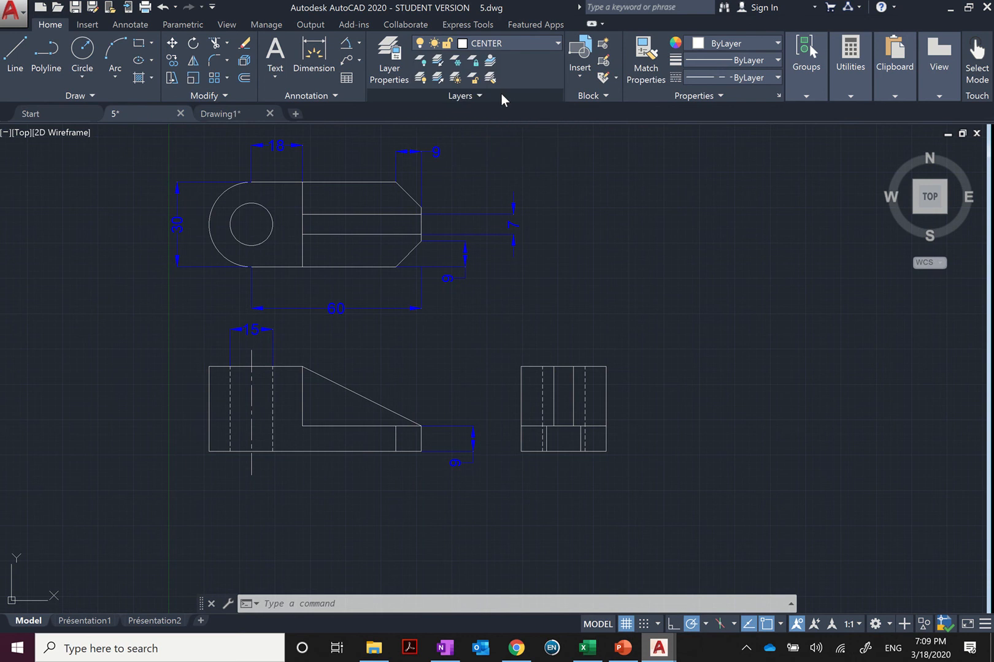
pyautogui.scroll(2, 569, 357)
pyautogui.moveTo(569, 357); pyautogui.dragTo(557, 291, button='middle')
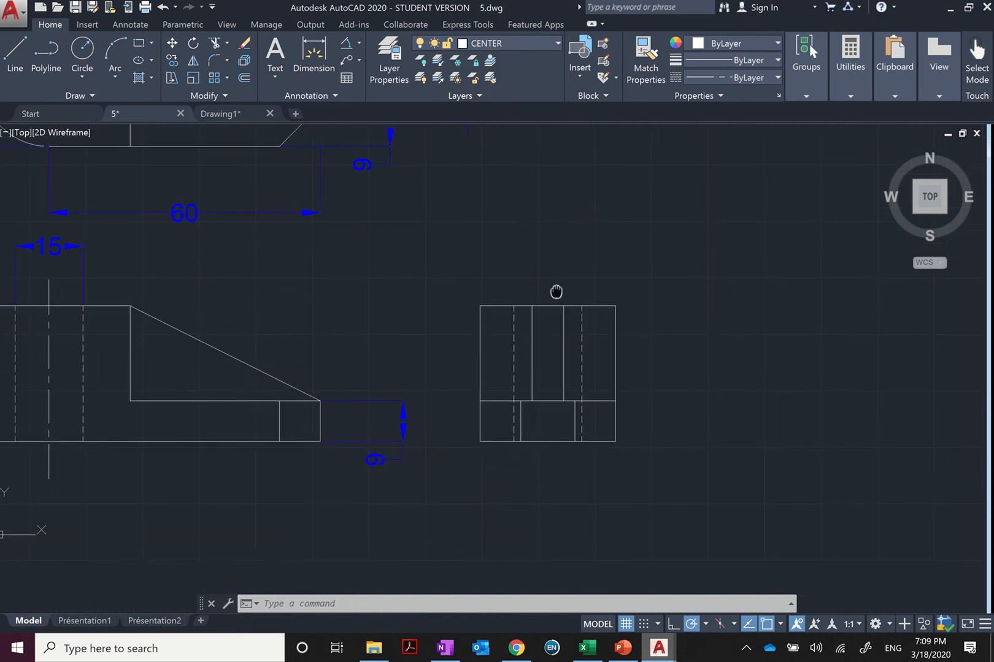
pyautogui.scroll(-2, 519, 270)
pyautogui.moveTo(497, 277); pyautogui.dragTo(537, 317, button='middle')
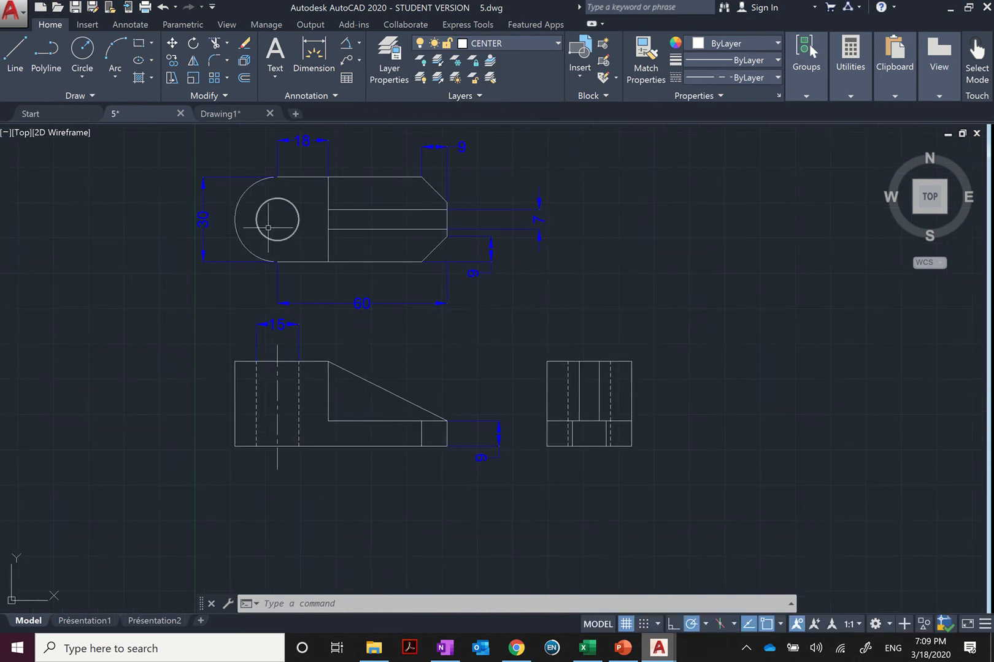
pyautogui.click(14, 56)
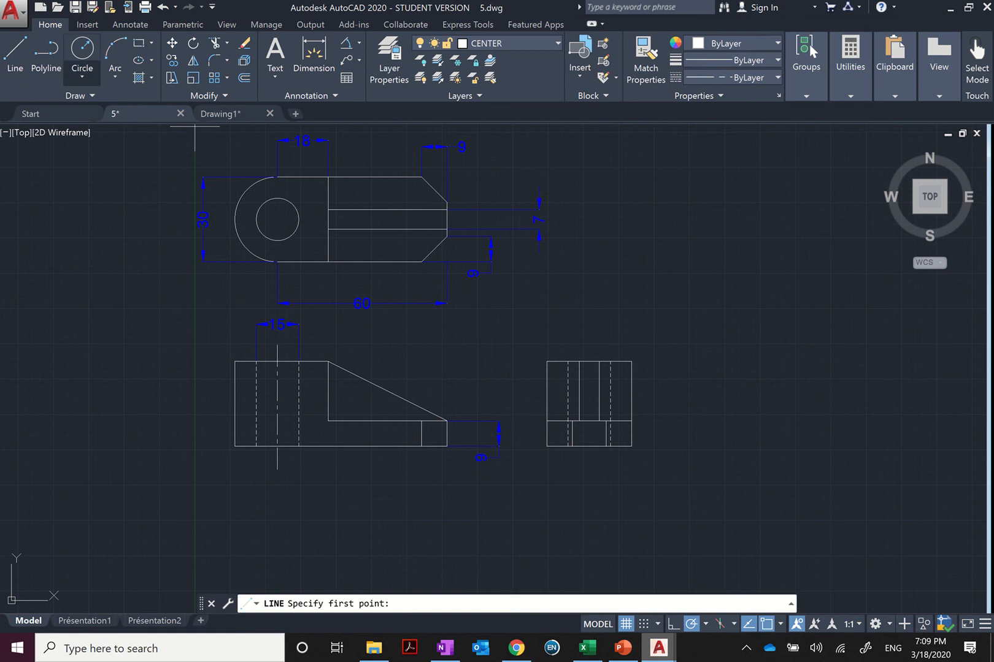
pyautogui.scroll(2, 252, 216)
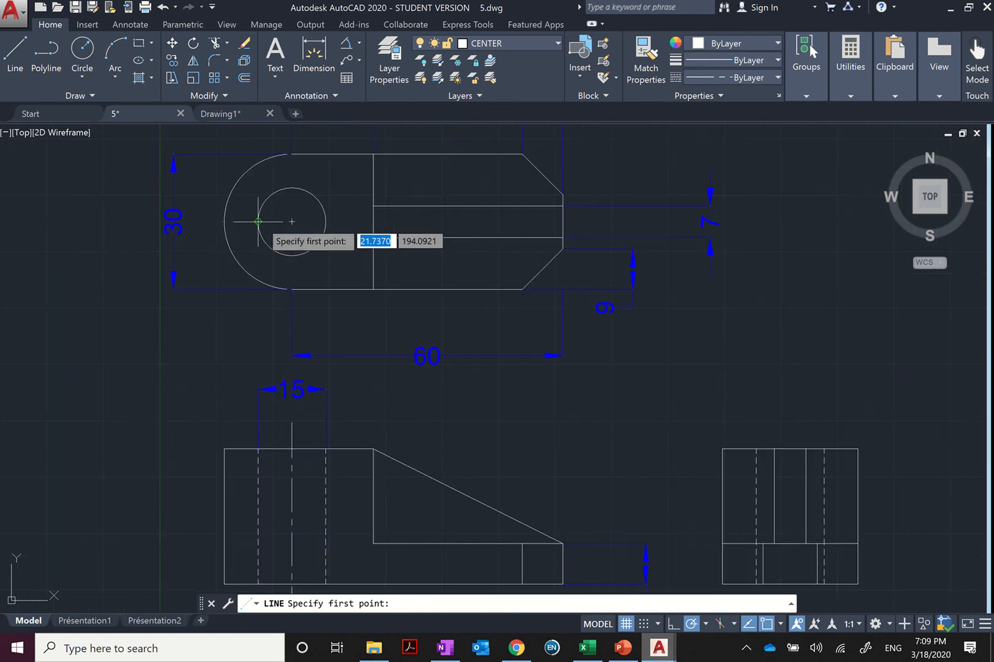
pyautogui.click(226, 222)
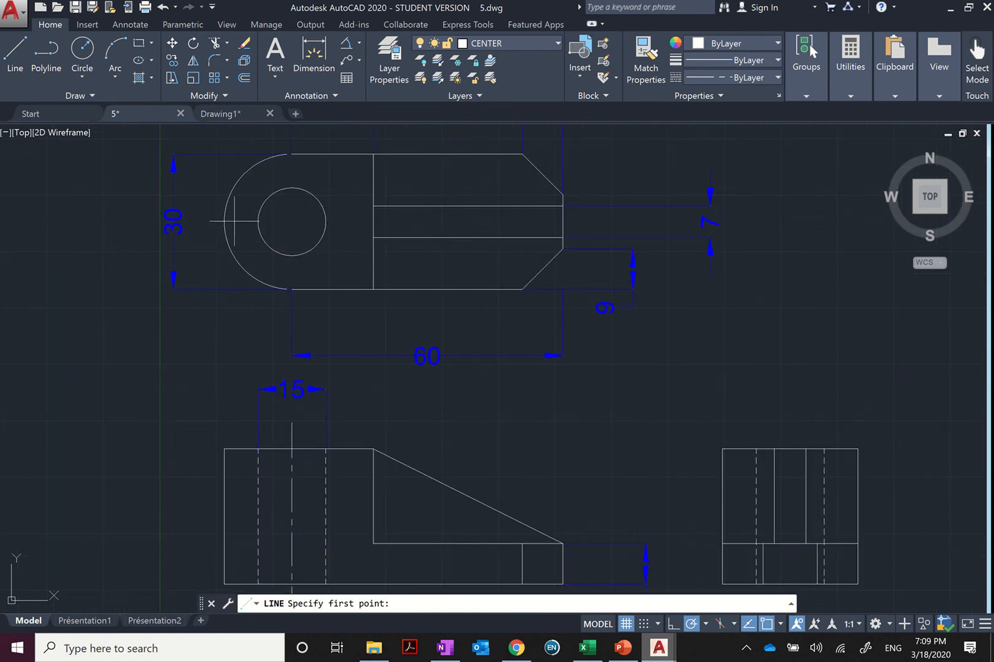
pyautogui.click(360, 221)
pyautogui.rightClick(362, 187)
pyautogui.click(380, 193)
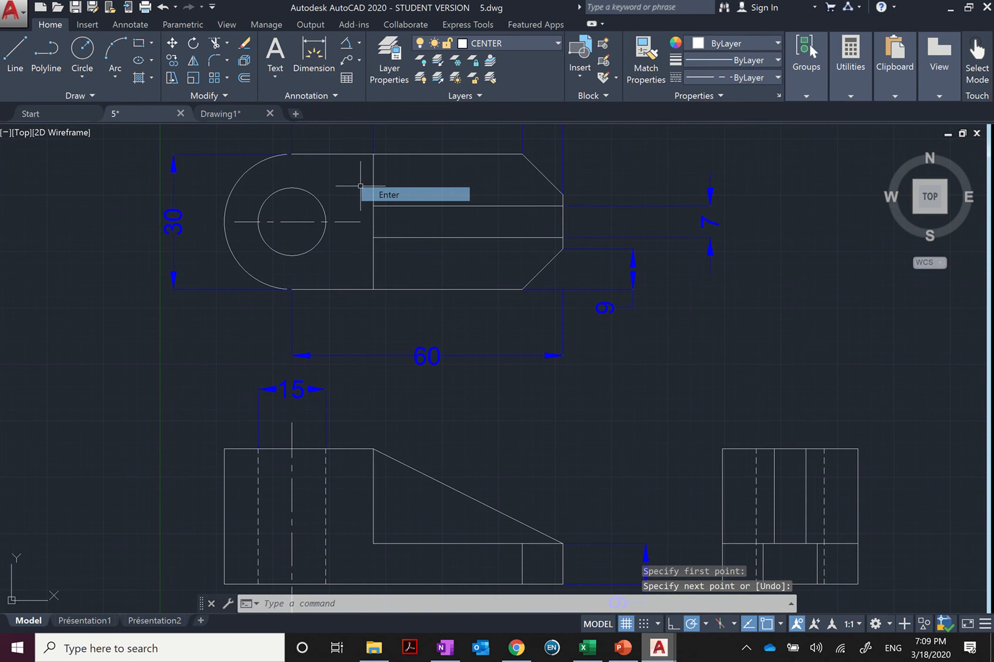
# - Draw a vertical centerline through the top view's hole, extending slightly past the circle at both ends
pyautogui.rightClick(306, 175)
pyautogui.click(331, 182)
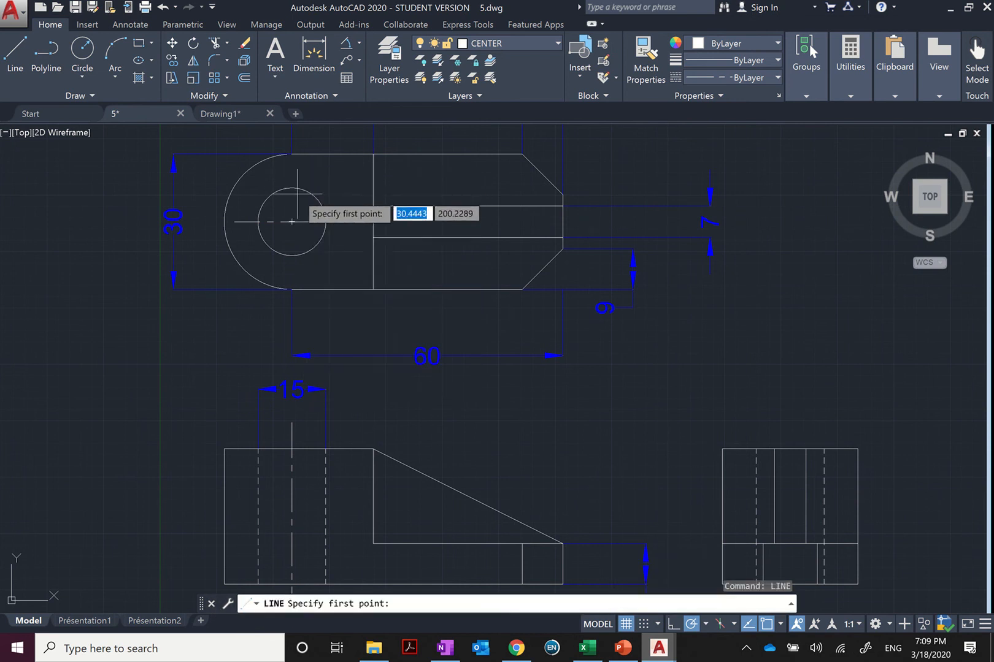
pyautogui.click(292, 188)
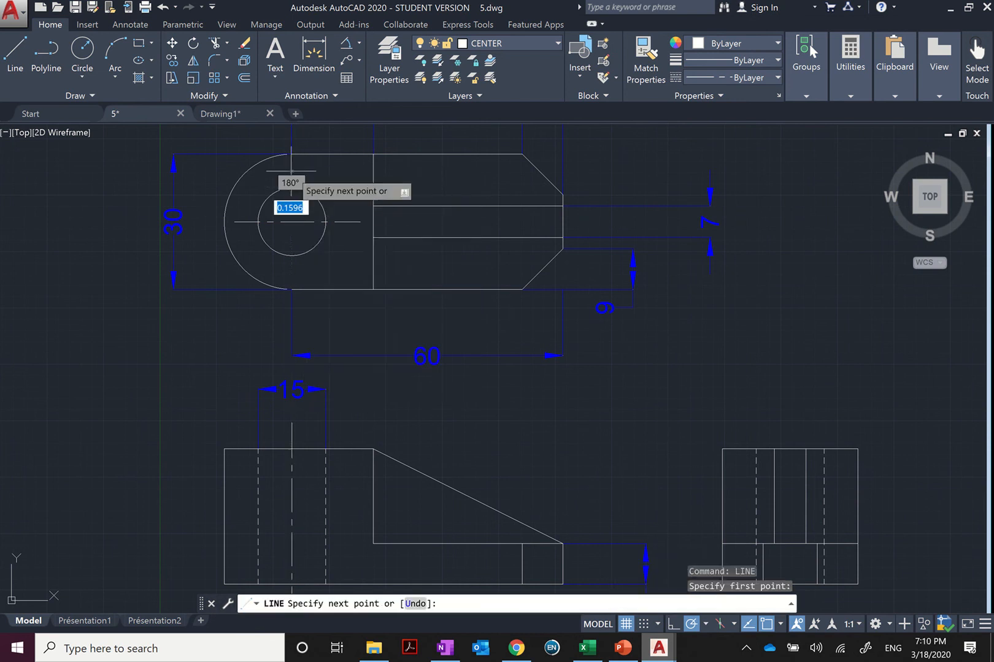
pyautogui.click(291, 270)
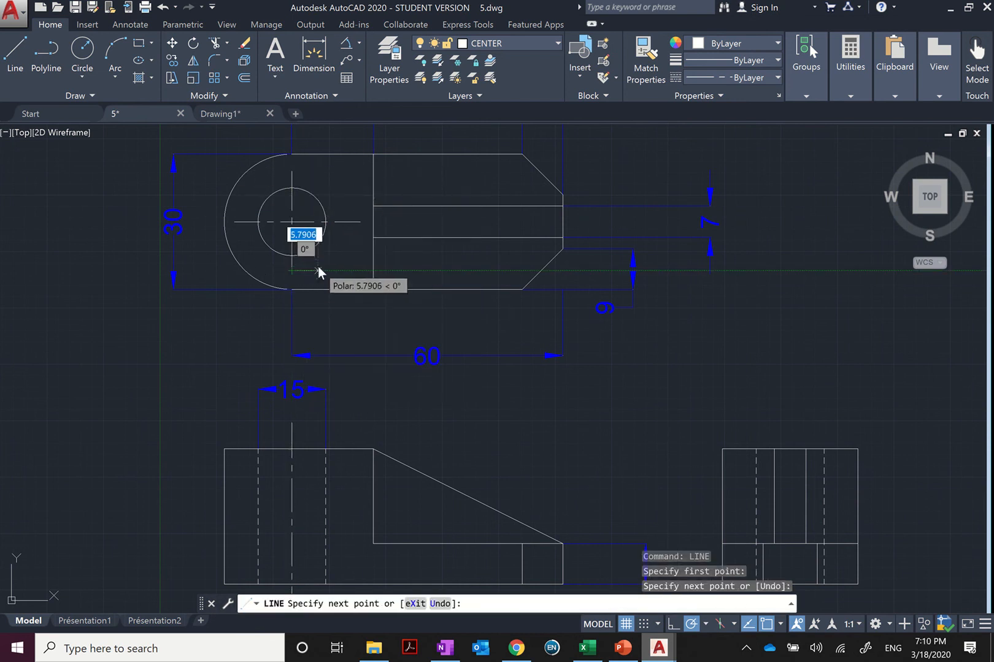
pyautogui.rightClick(318, 270)
pyautogui.click(331, 276)
pyautogui.scroll(-4, 330, 246)
pyautogui.scroll(2, 590, 312)
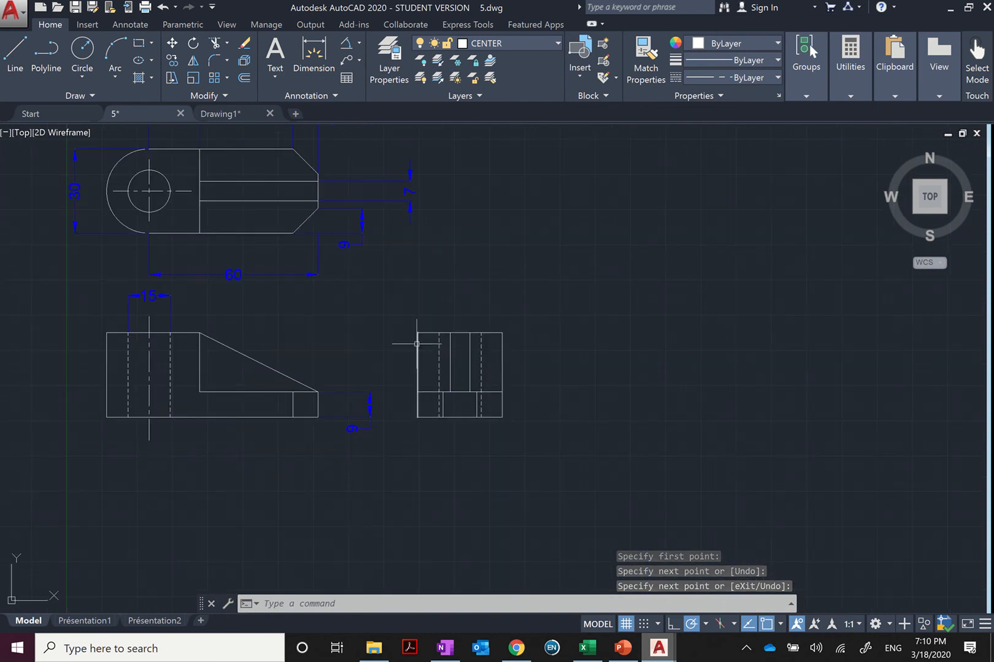
pyautogui.scroll(-2, 389, 215)
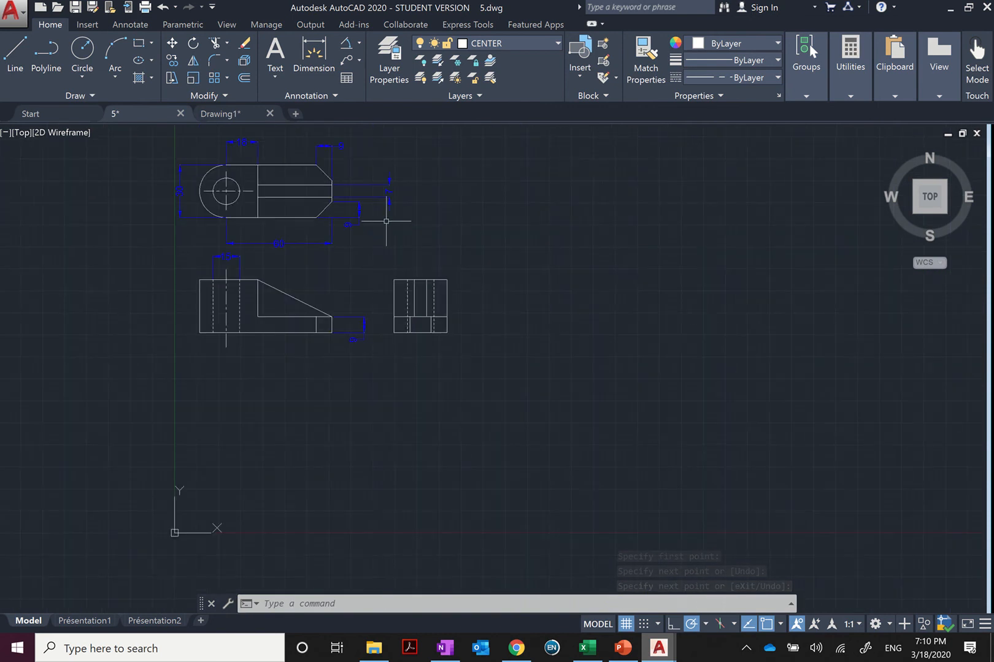
pyautogui.moveTo(399, 235); pyautogui.dragTo(453, 292, button='middle')
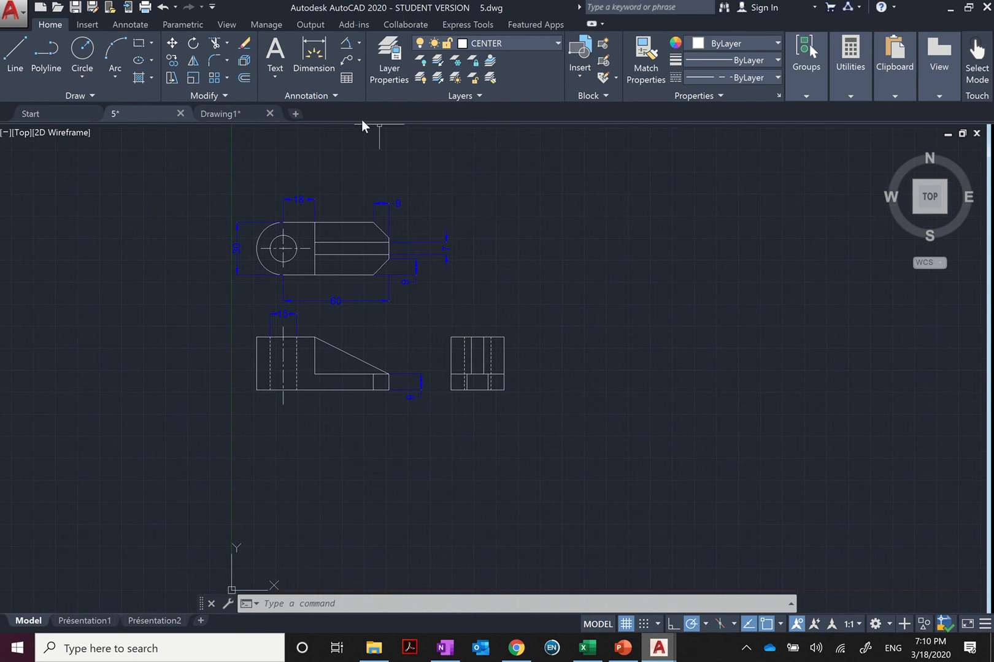
pyautogui.click(542, 39)
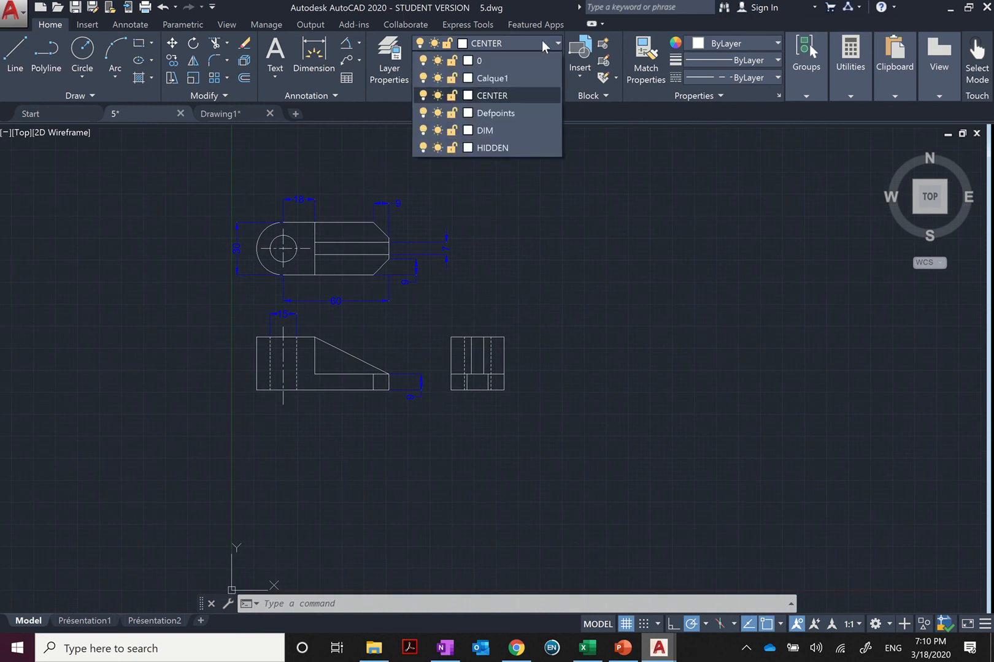
# - Offset one of the side view's dashed hole lines 7.5 inward to the middle of the hole
pyautogui.scroll(4, 294, 319)
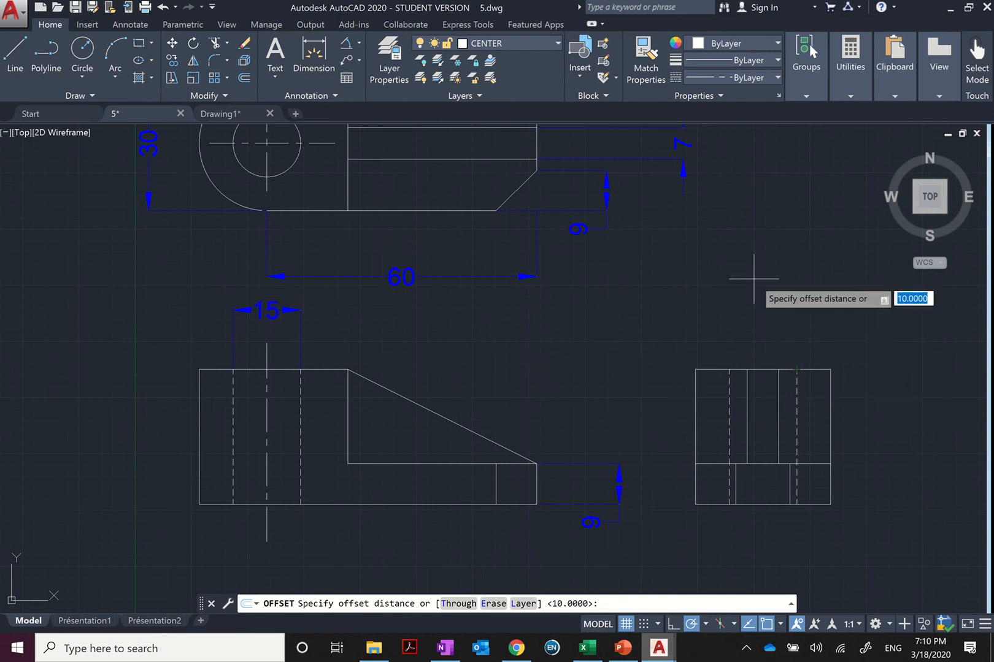
pyautogui.write('7.5')
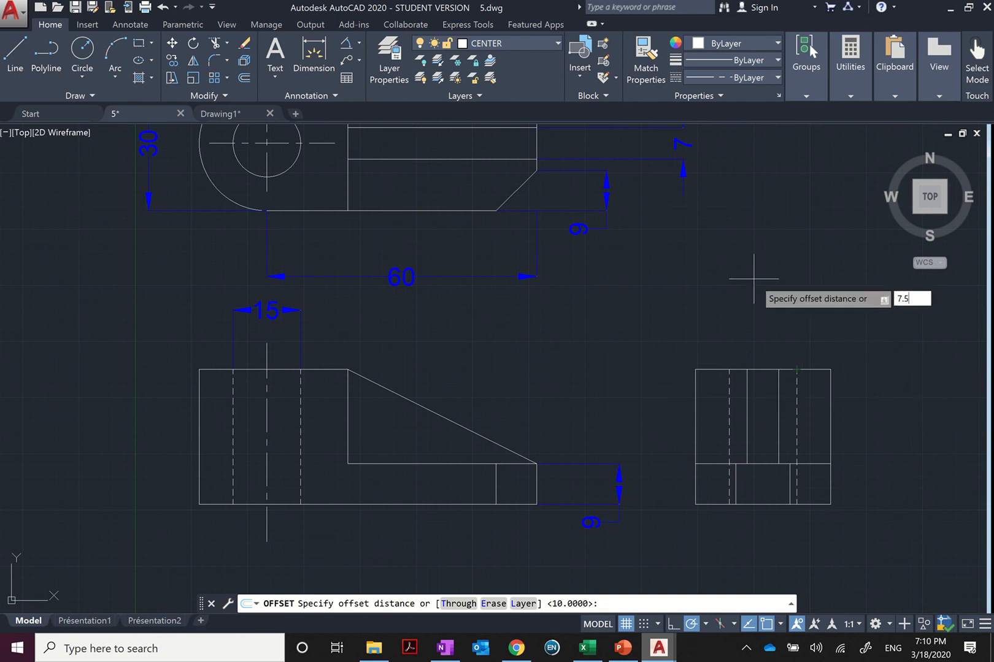
pyautogui.press('Return')
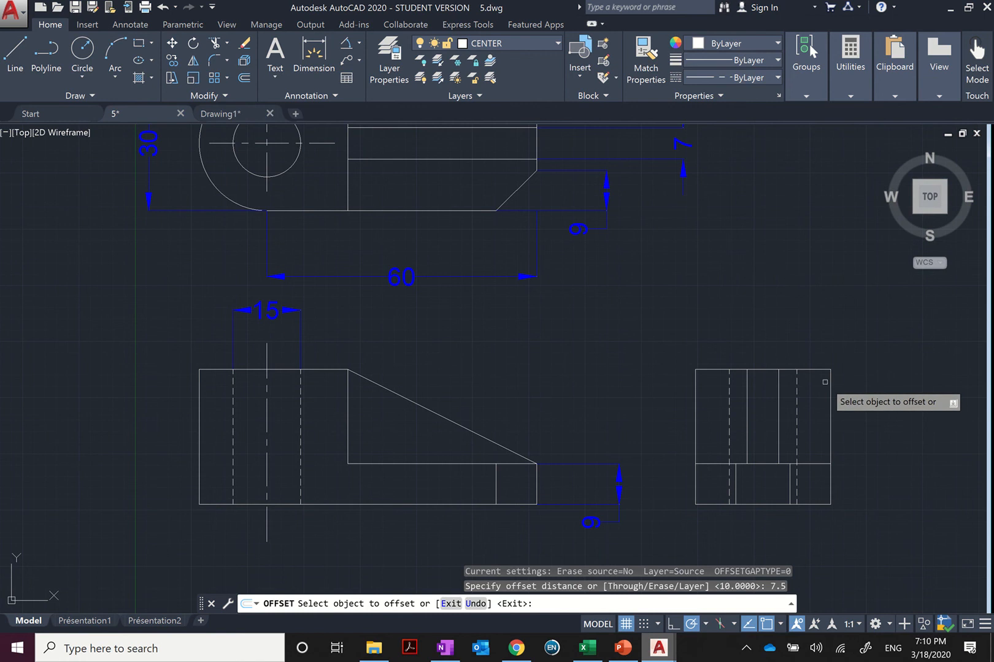
pyautogui.click(797, 399)
pyautogui.click(782, 377)
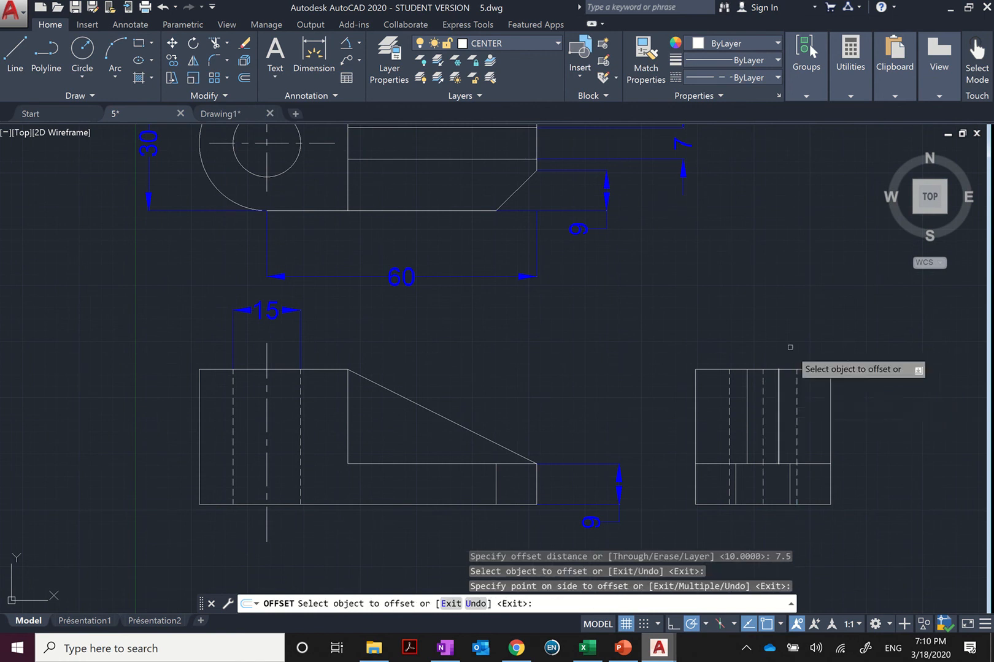
pyautogui.press('Escape')
# - Stretch the upper end of the side view's middle dashed line straight down to a point below the view's bottom edge
pyautogui.scroll(2, 795, 414)
pyautogui.scroll(-2, 766, 401)
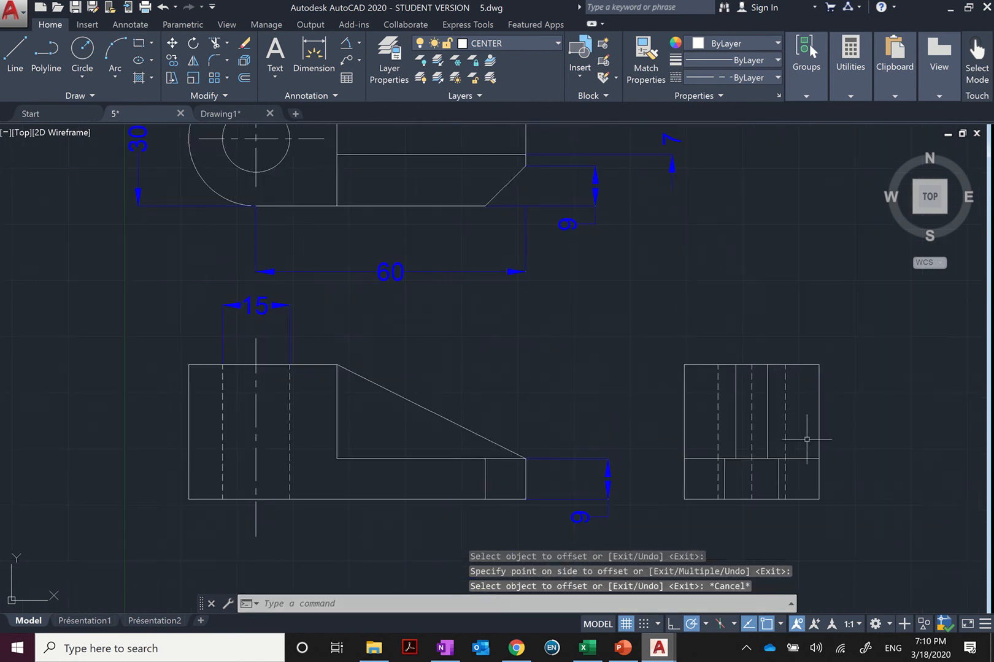
pyautogui.click(752, 417)
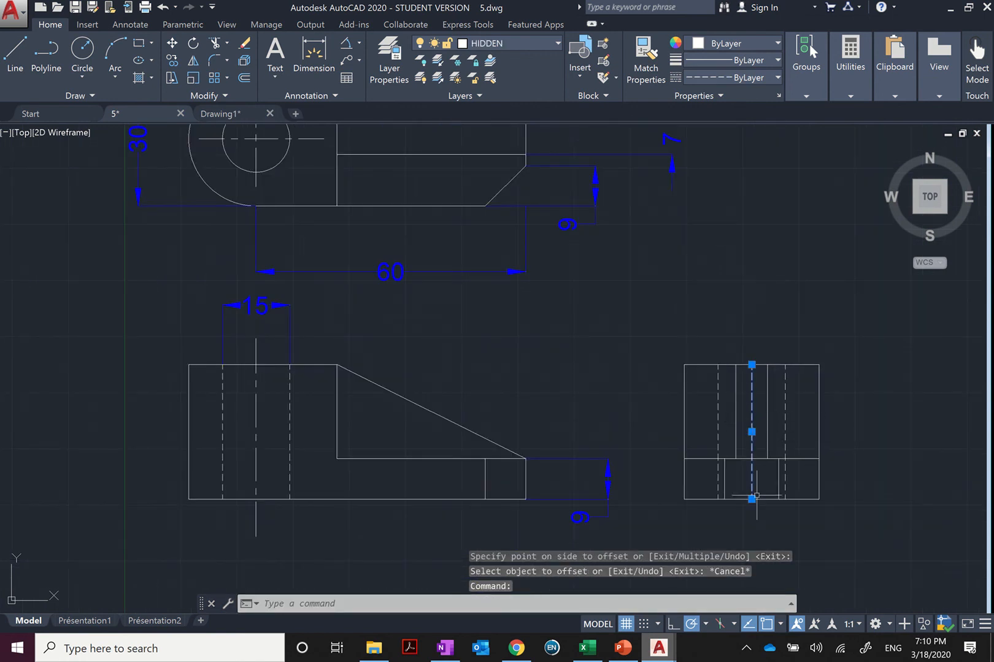
pyautogui.click(751, 364)
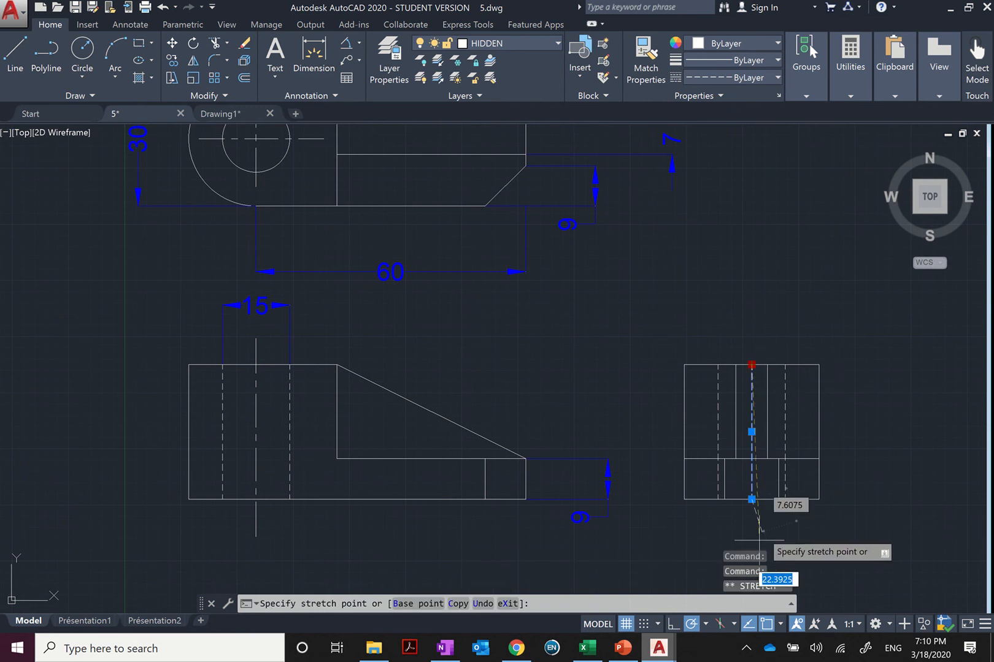
pyautogui.click(752, 543)
pyautogui.press('Escape')
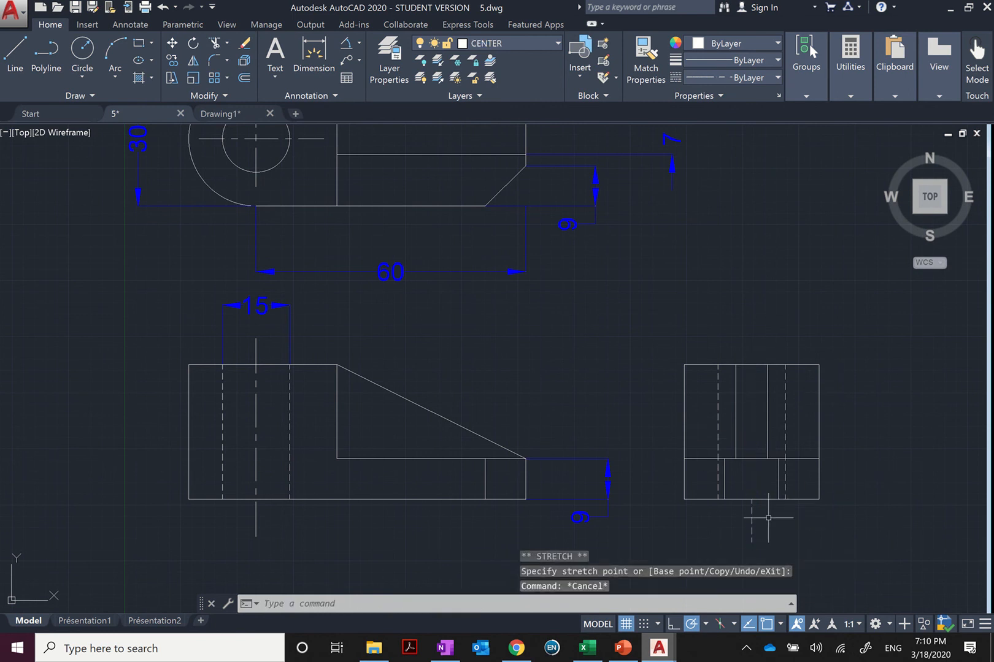
# - Draw a vertical centerline through the middle of the side view's hole, extending past the view's top and bottom edges
pyautogui.click(17, 52)
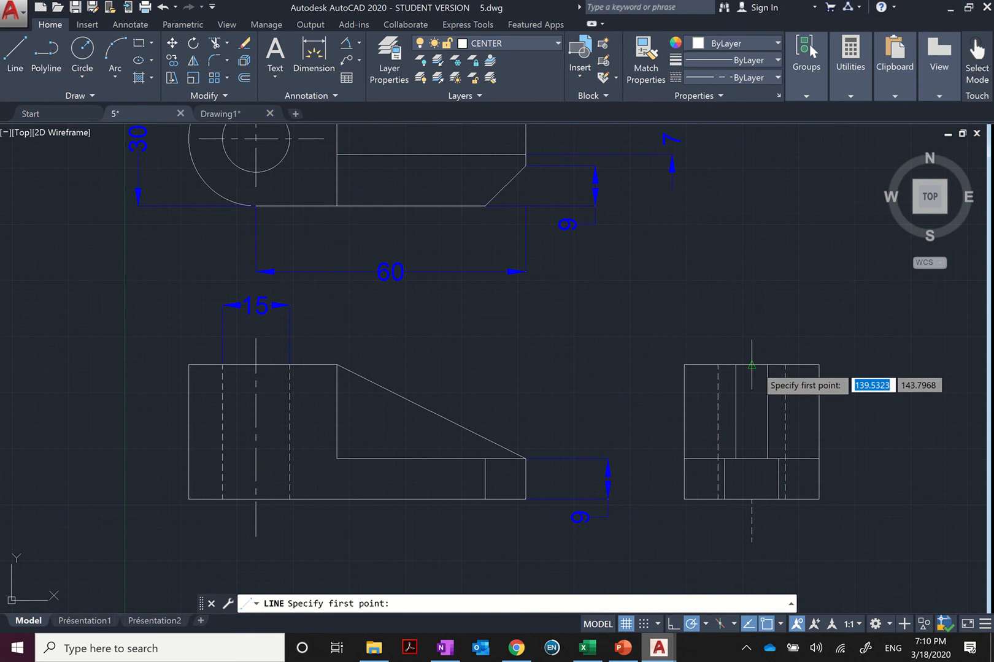
pyautogui.click(751, 365)
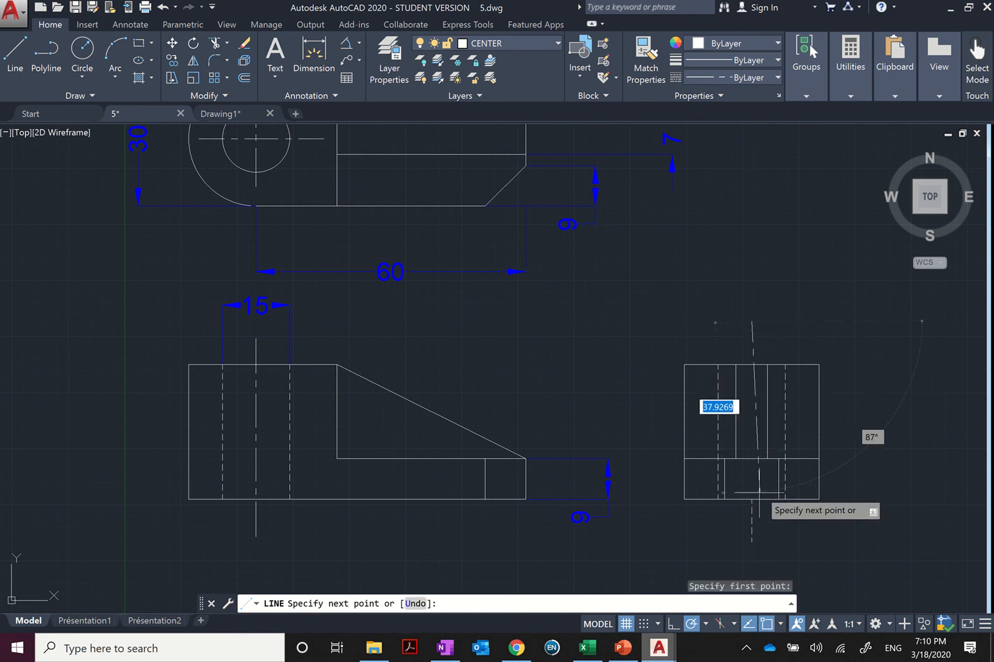
pyautogui.click(752, 521)
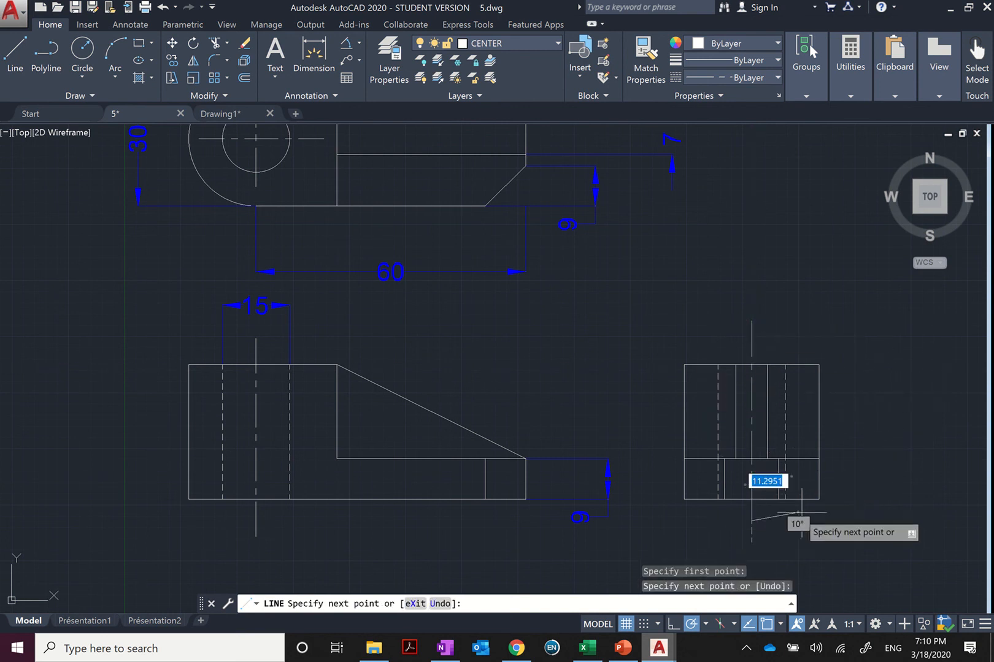
pyautogui.press('Escape')
pyautogui.rightClick(798, 528)
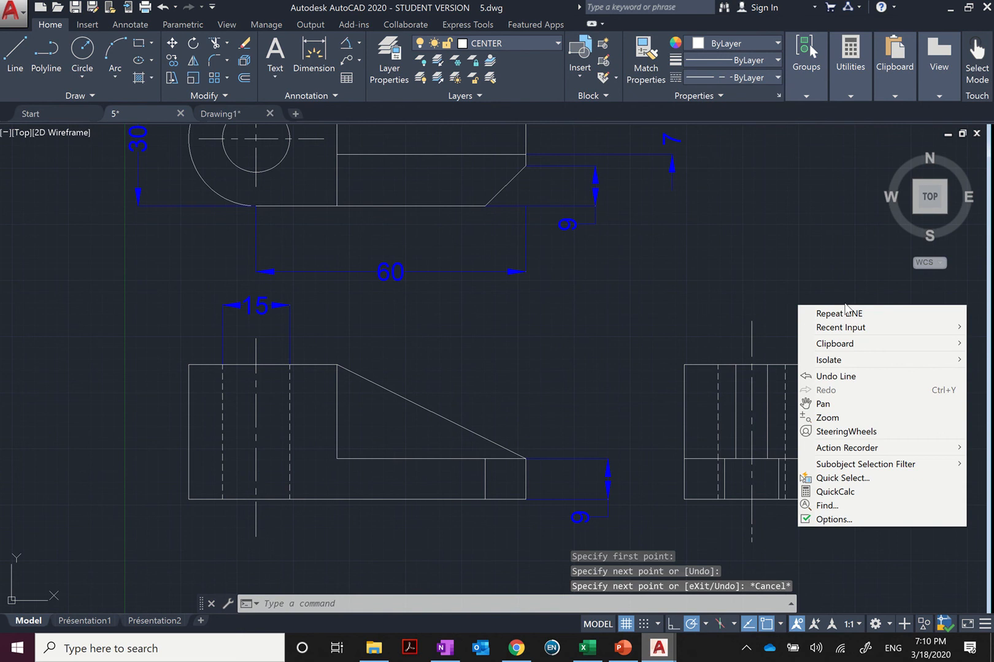
pyautogui.press('Escape')
# - Erase the short dashed helper line below the side view, leaving the centerline in place
pyautogui.click(756, 556)
pyautogui.click(737, 540)
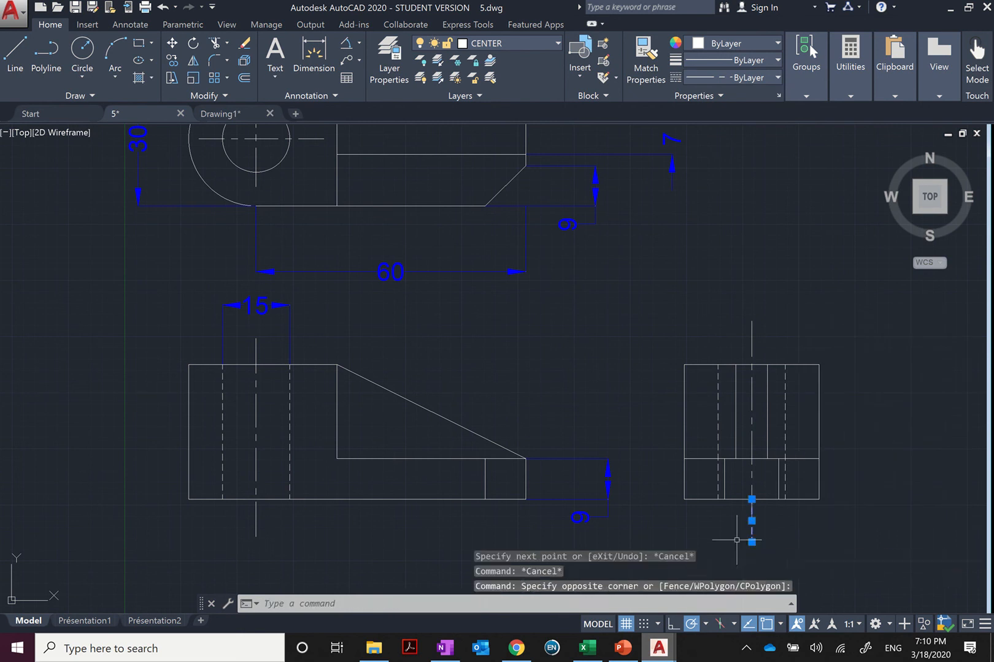
pyautogui.press('Delete')
pyautogui.press('Escape')
# - Examine the top, front and side views of the bracket with their hole centerlines and dimensions
pyautogui.scroll(-5, 788, 539)
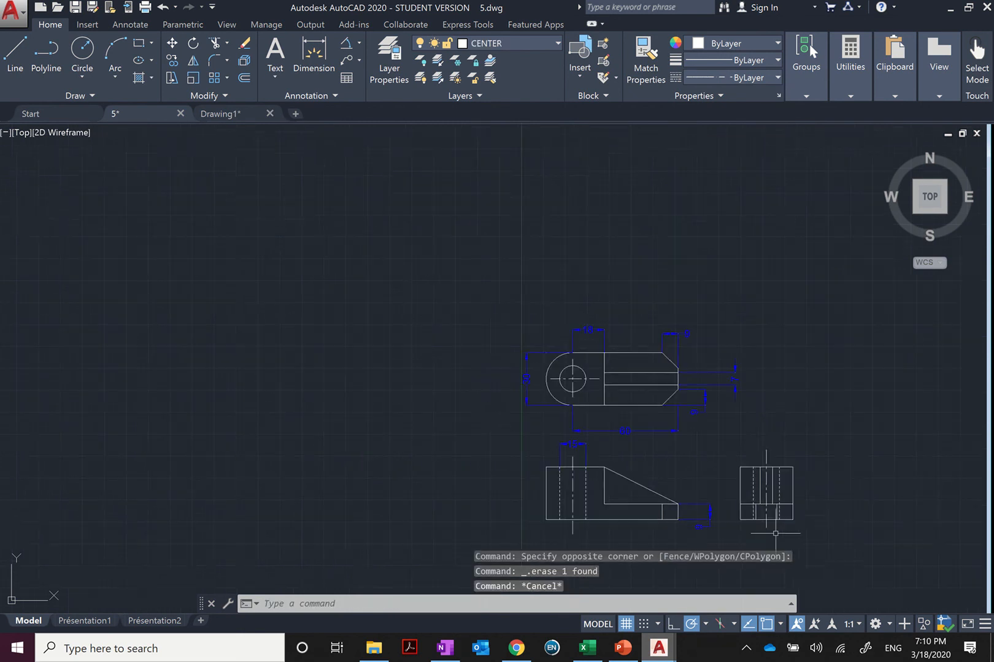
pyautogui.moveTo(766, 546); pyautogui.dragTo(688, 431, button='middle')
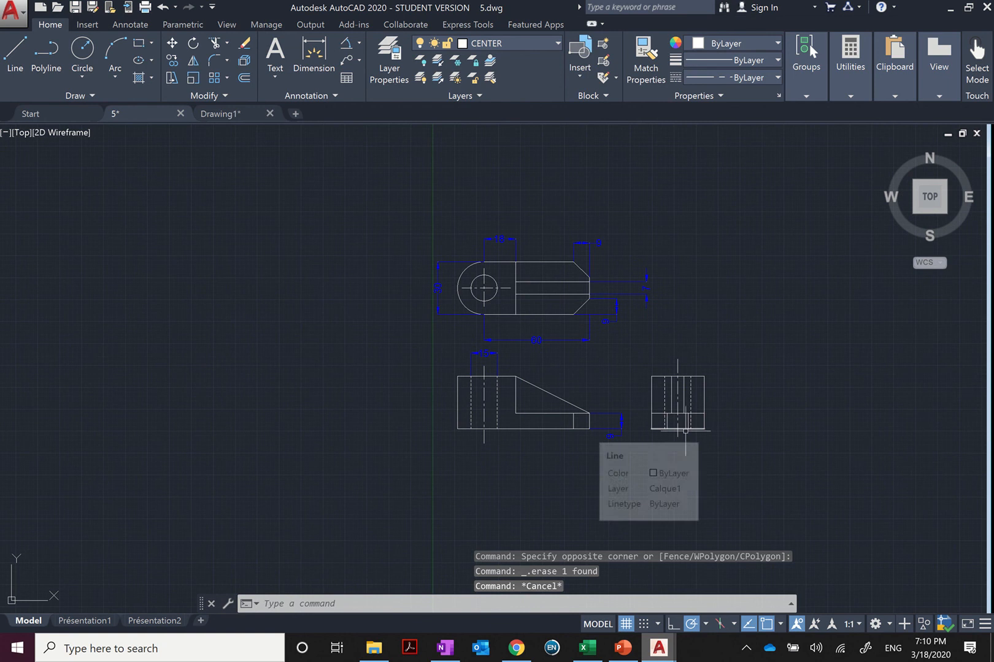
pyautogui.scroll(5, 690, 424)
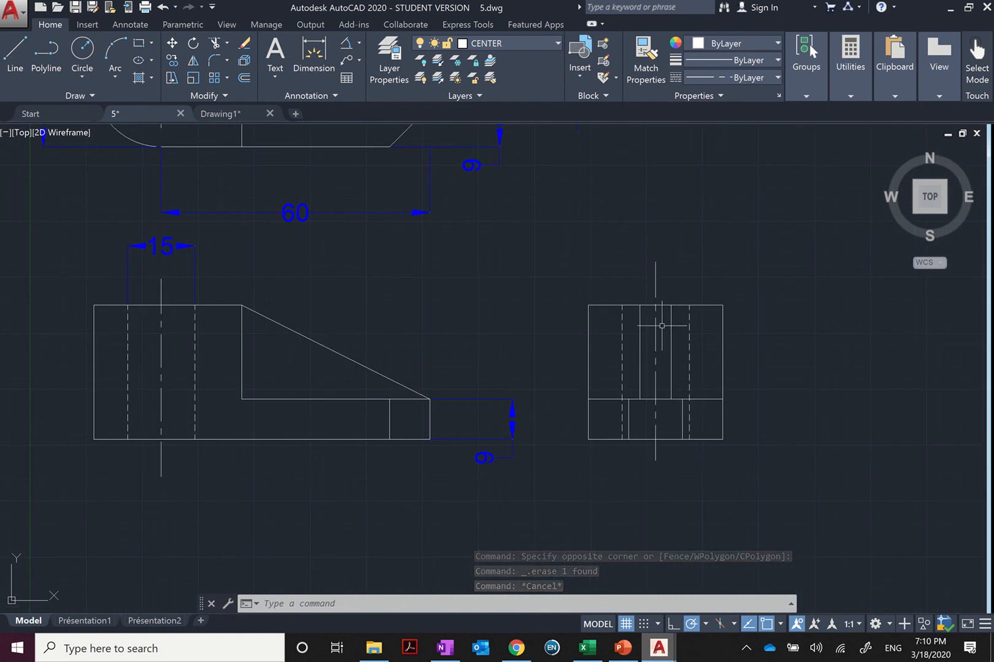
pyautogui.moveTo(546, 334); pyautogui.dragTo(591, 402, button='middle')
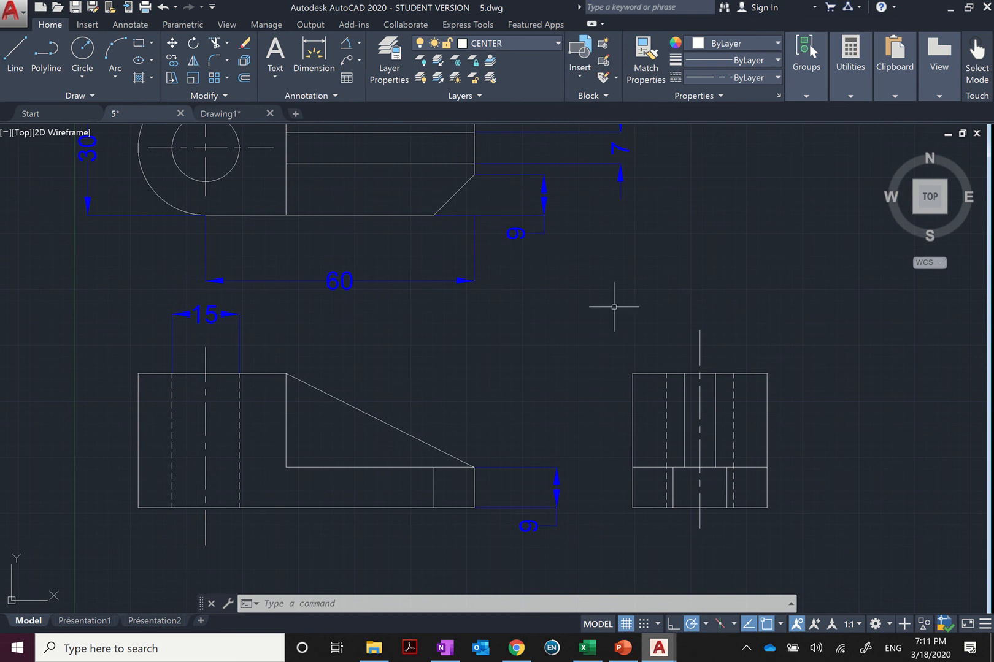
pyautogui.scroll(-5, 614, 306)
pyautogui.scroll(5, 567, 384)
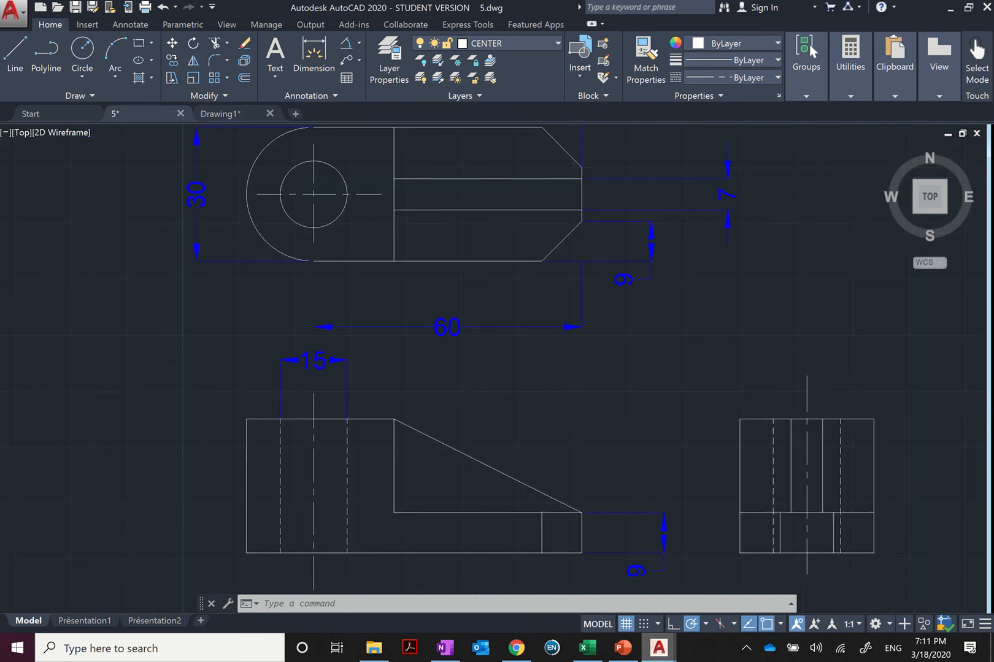
pyautogui.scroll(-3, 568, 384)
pyautogui.scroll(1, 467, 379)
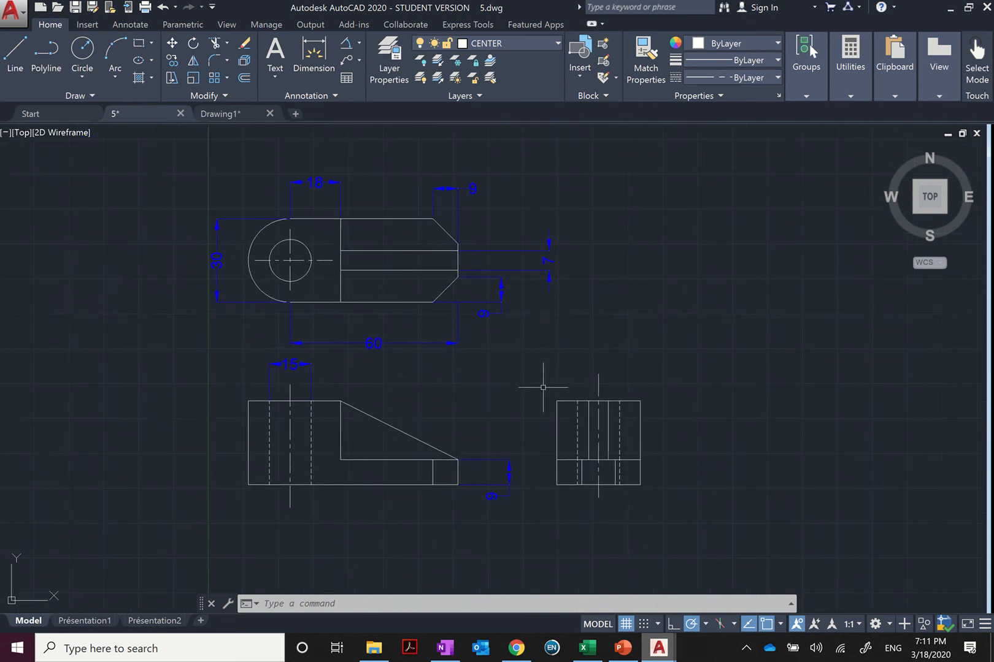